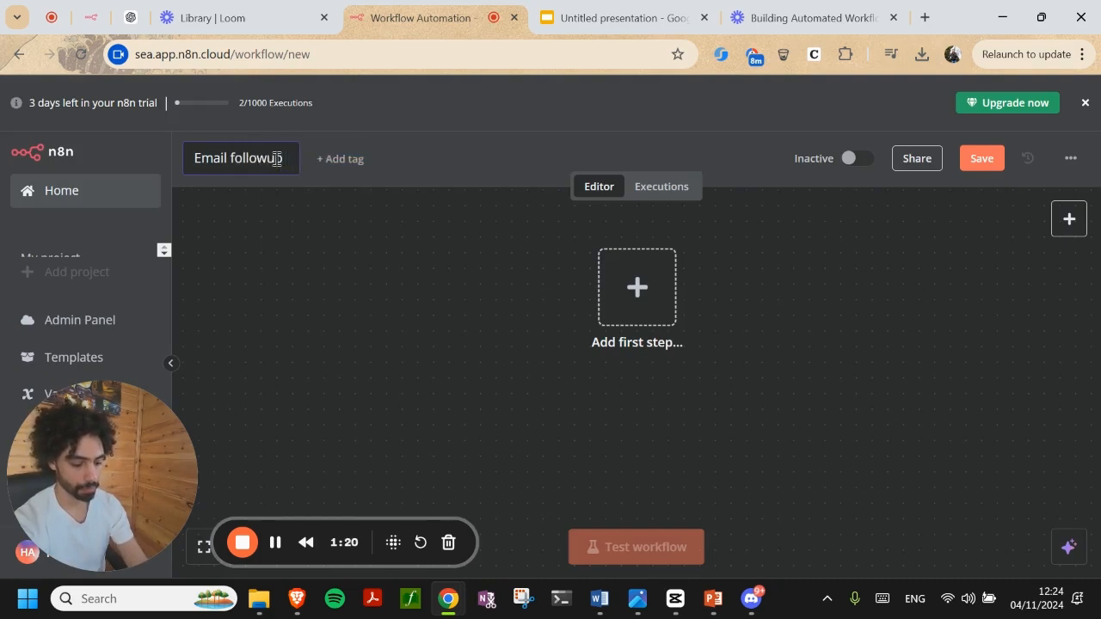
Title the workflow 'Email followup workflow' and start adding its first step
{"action": "type", "text": "workflow"}
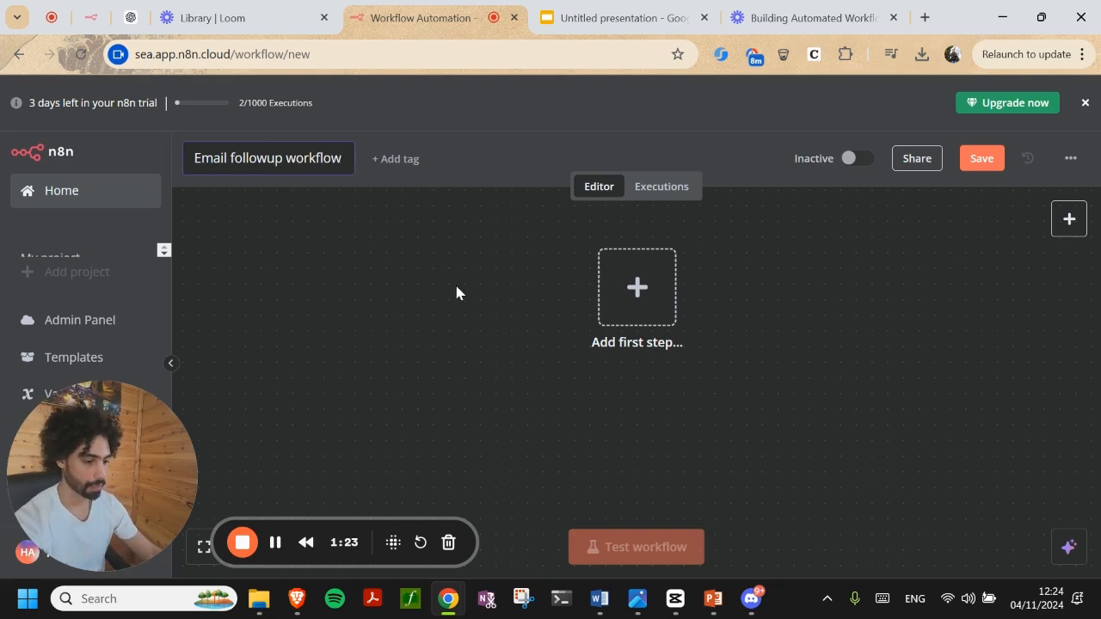
{"action": "left_click_drag", "start_coordinate": [553, 299], "coordinate": [307, 353]}
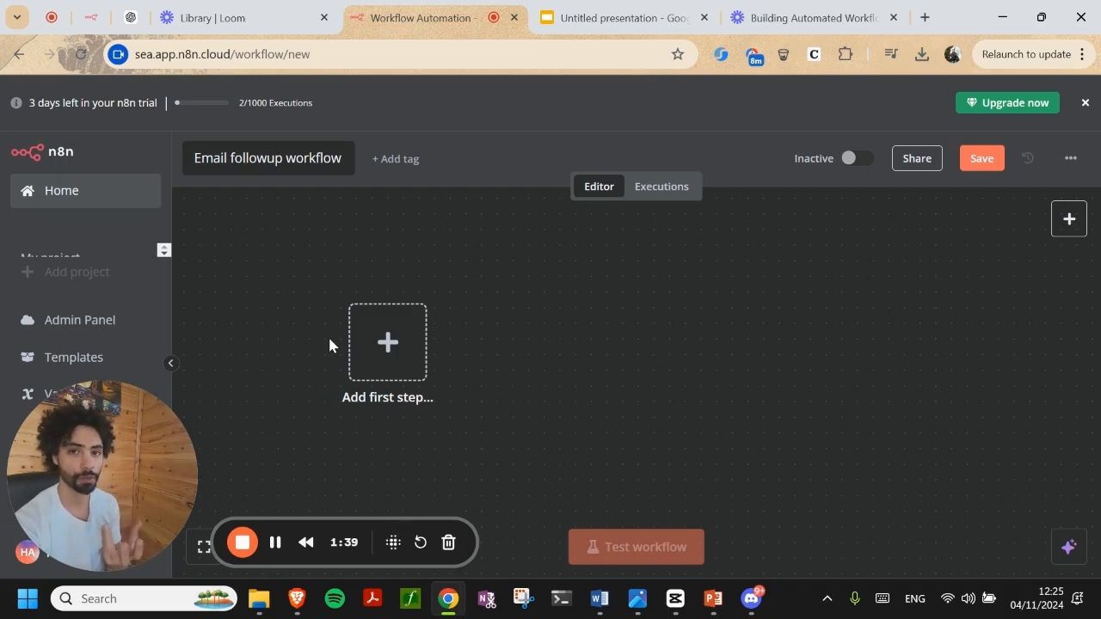
{"action": "left_click", "coordinate": [372, 347]}
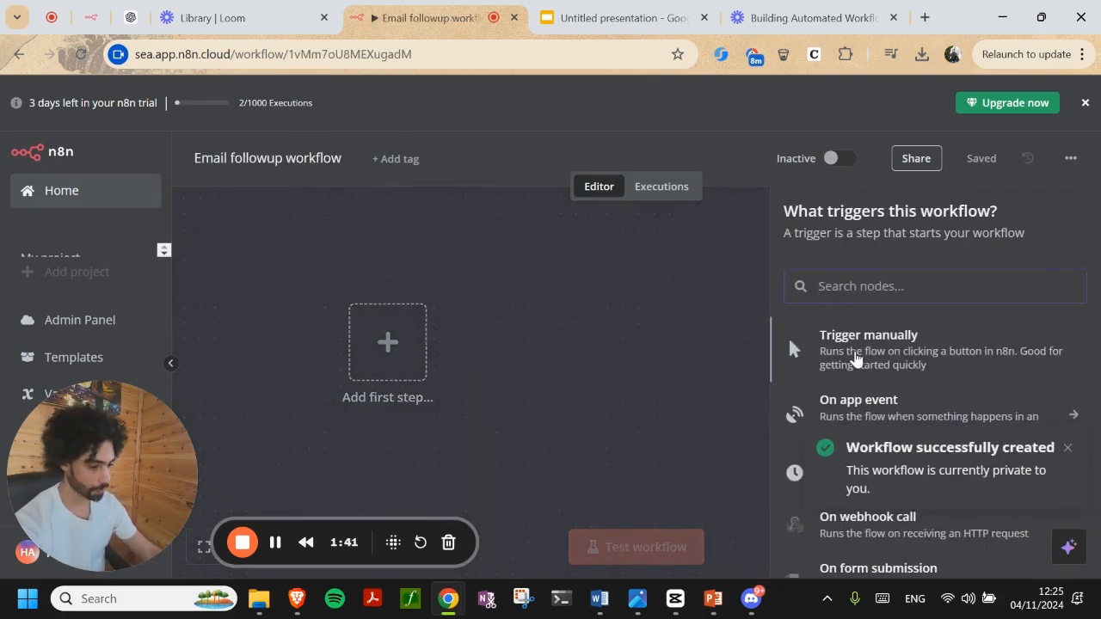
{"action": "left_click", "coordinate": [1068, 448]}
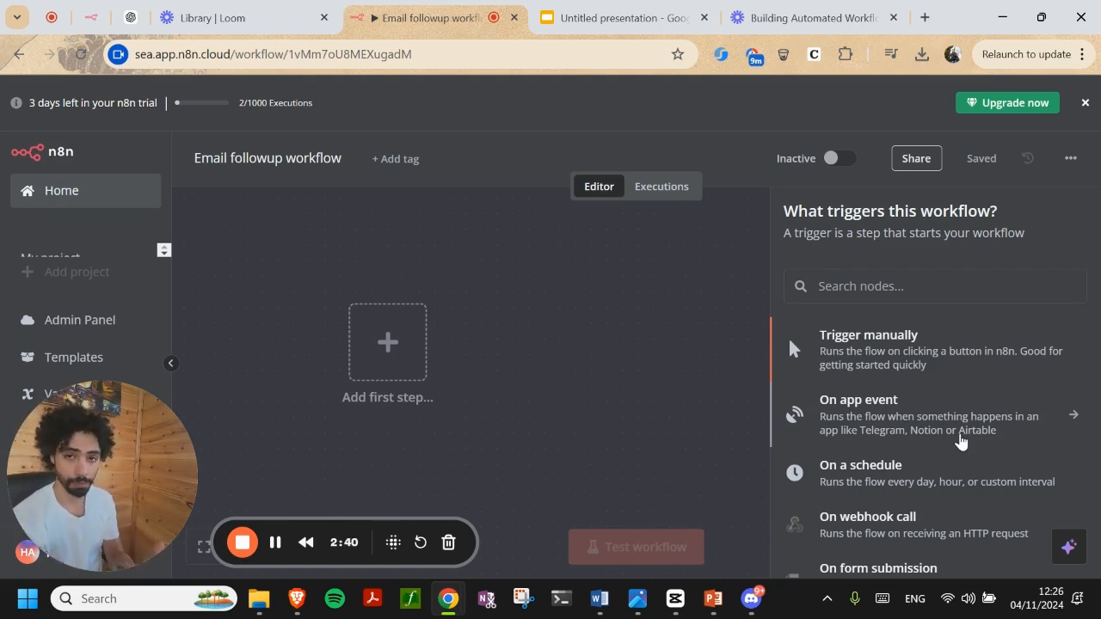
Search 'sheet' and add a Google Sheets trigger firing 'On row added or updated'
{"action": "left_click", "coordinate": [894, 286]}
{"action": "type", "text": "sheet"}
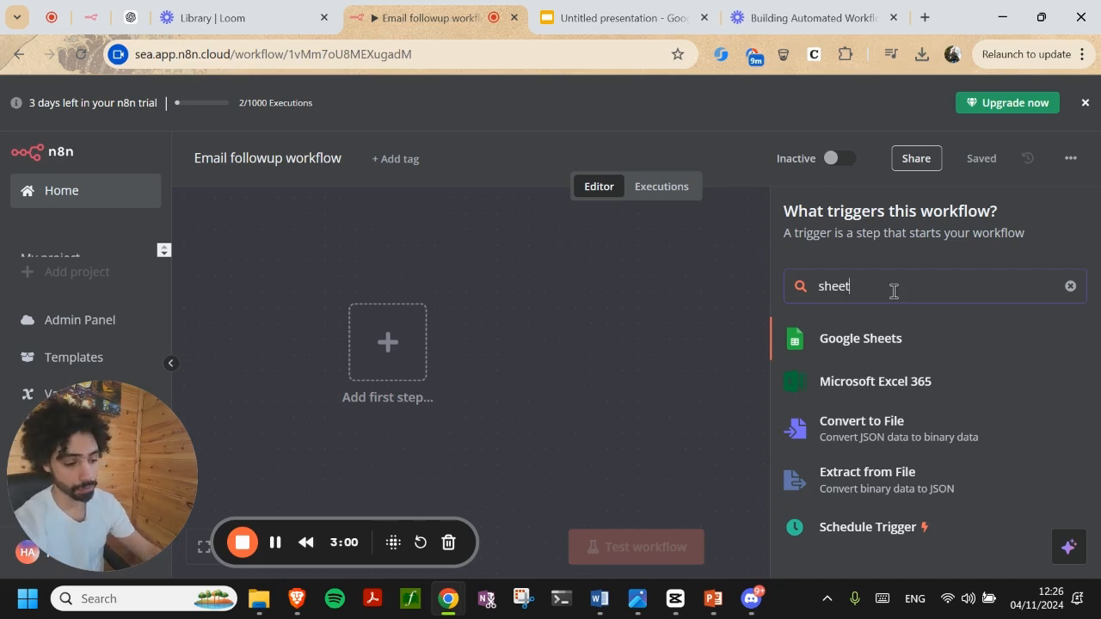
{"action": "left_click", "coordinate": [857, 339]}
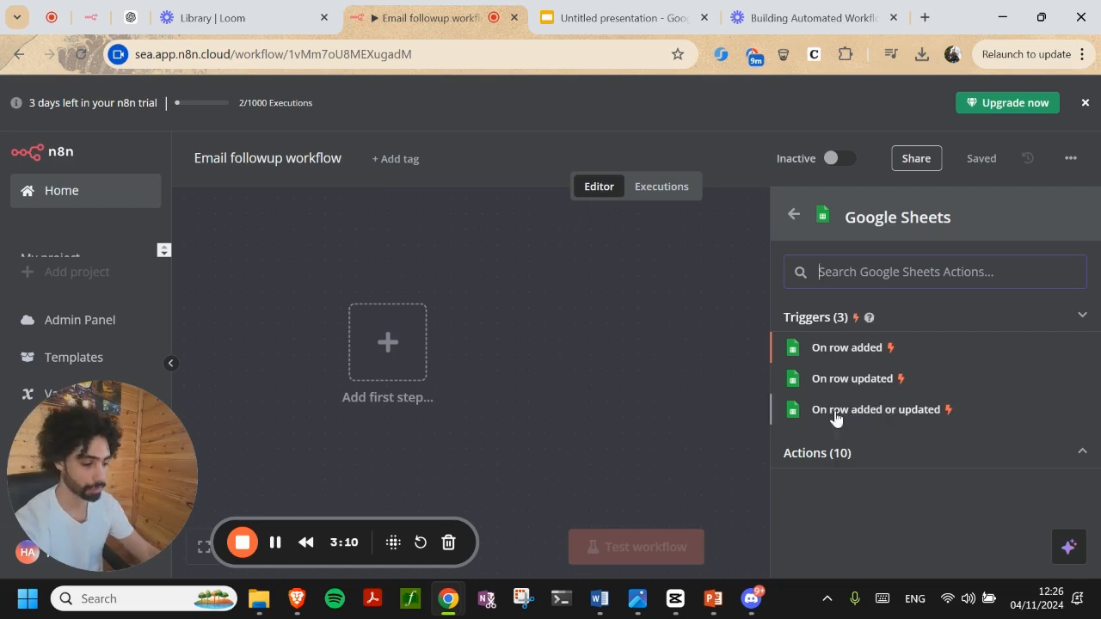
{"action": "left_click", "coordinate": [834, 418]}
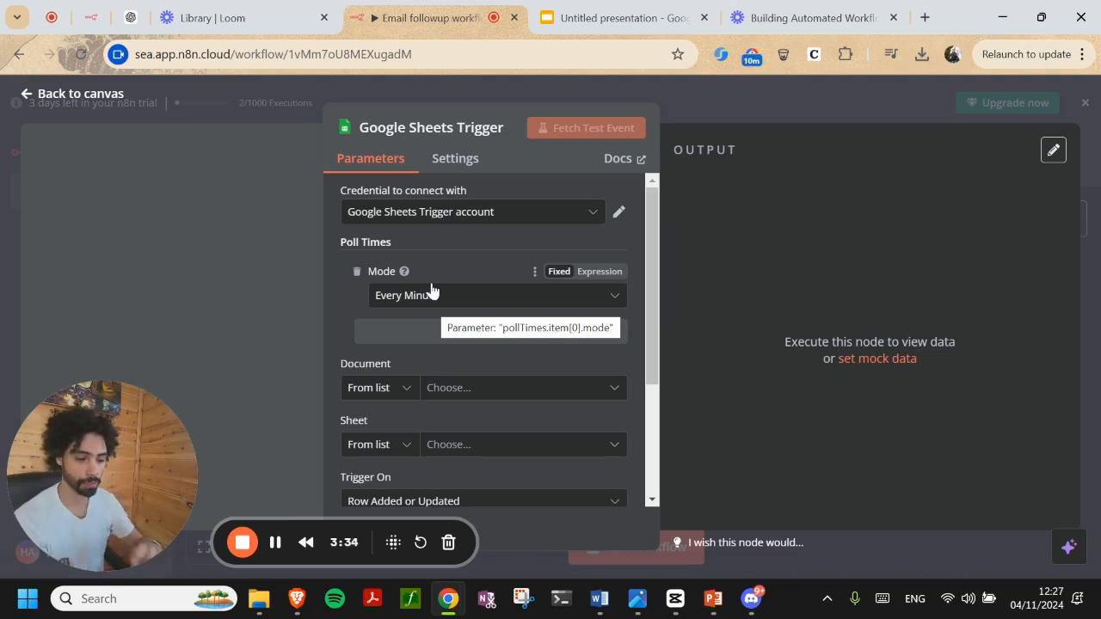
Start a new Google credential, cancel it to keep the existing account, and open a new tab
{"action": "left_click", "coordinate": [433, 220]}
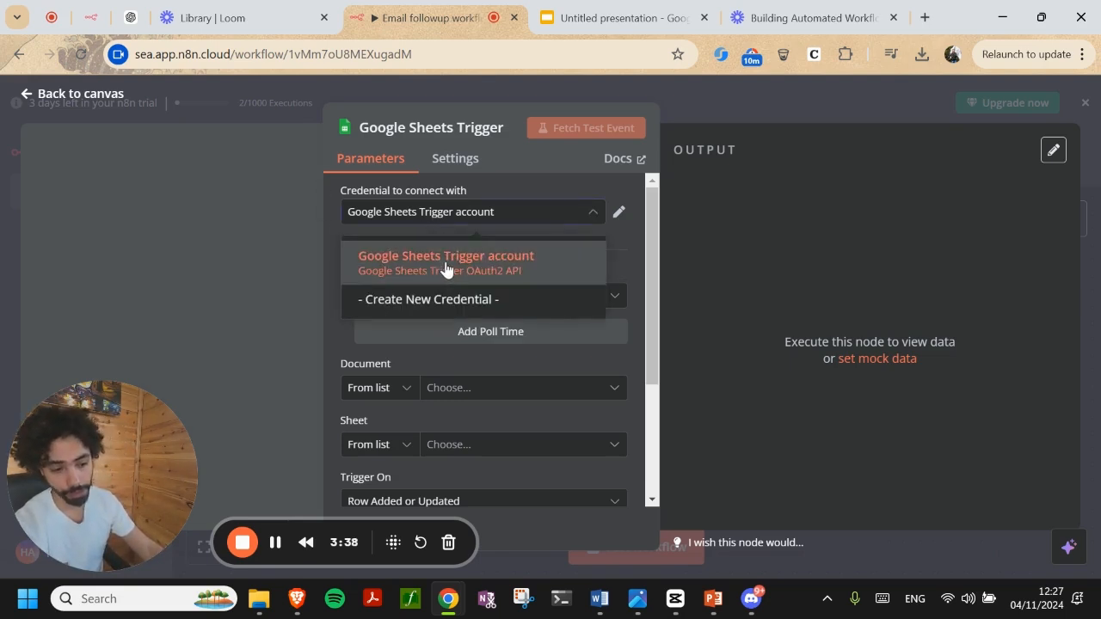
{"action": "left_click", "coordinate": [444, 267]}
{"action": "left_click", "coordinate": [433, 220]}
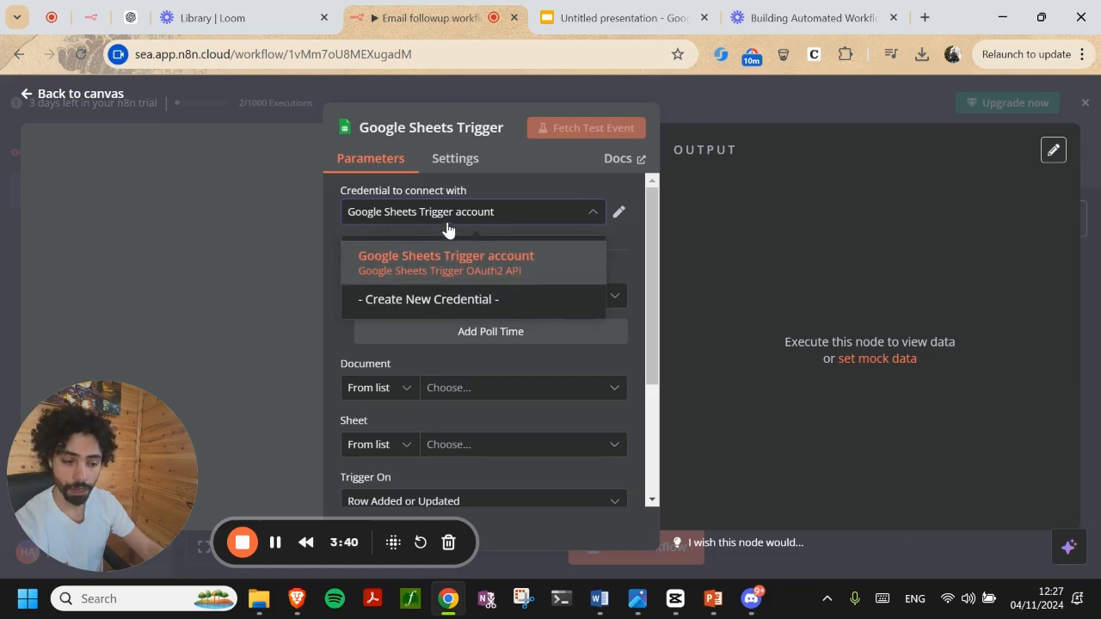
{"action": "left_click", "coordinate": [400, 310]}
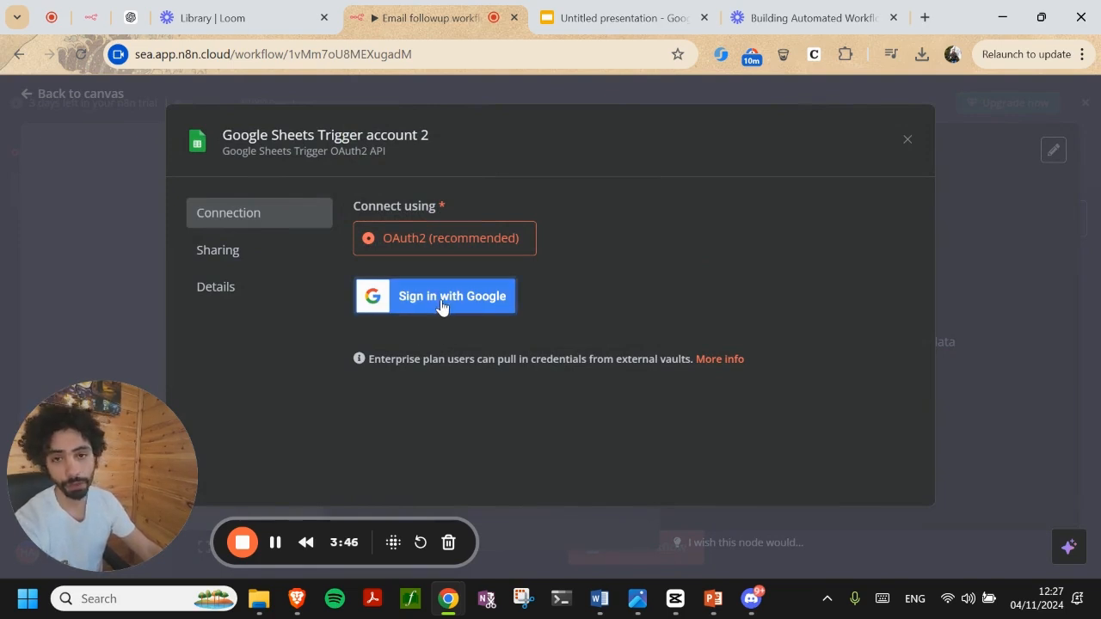
{"action": "left_click", "coordinate": [907, 142]}
{"action": "left_click", "coordinate": [594, 363]}
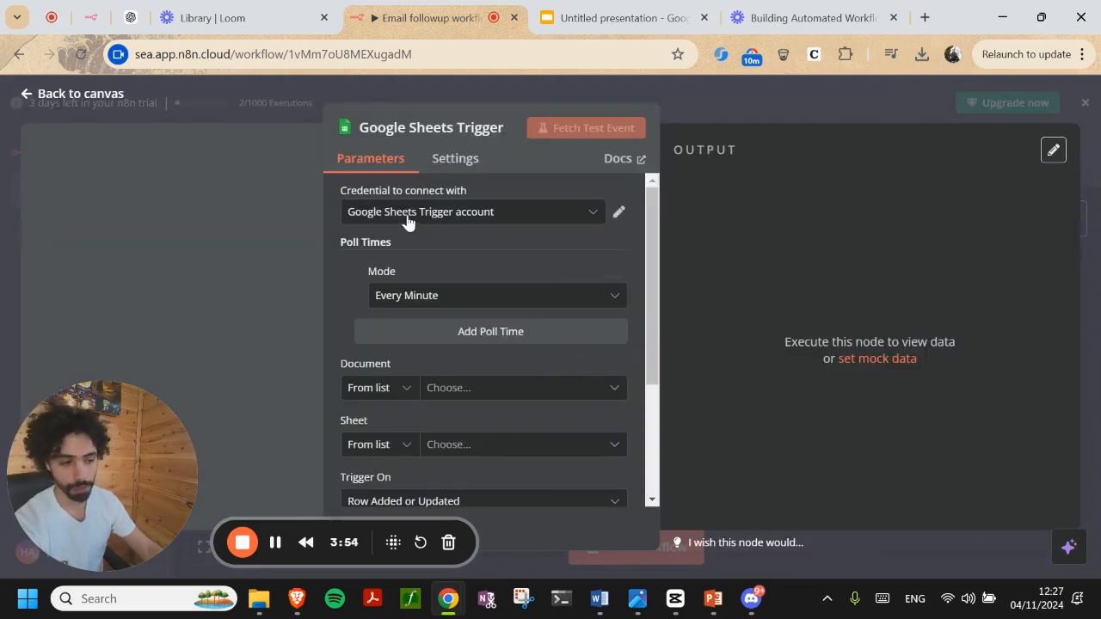
{"action": "left_click", "coordinate": [925, 18]}
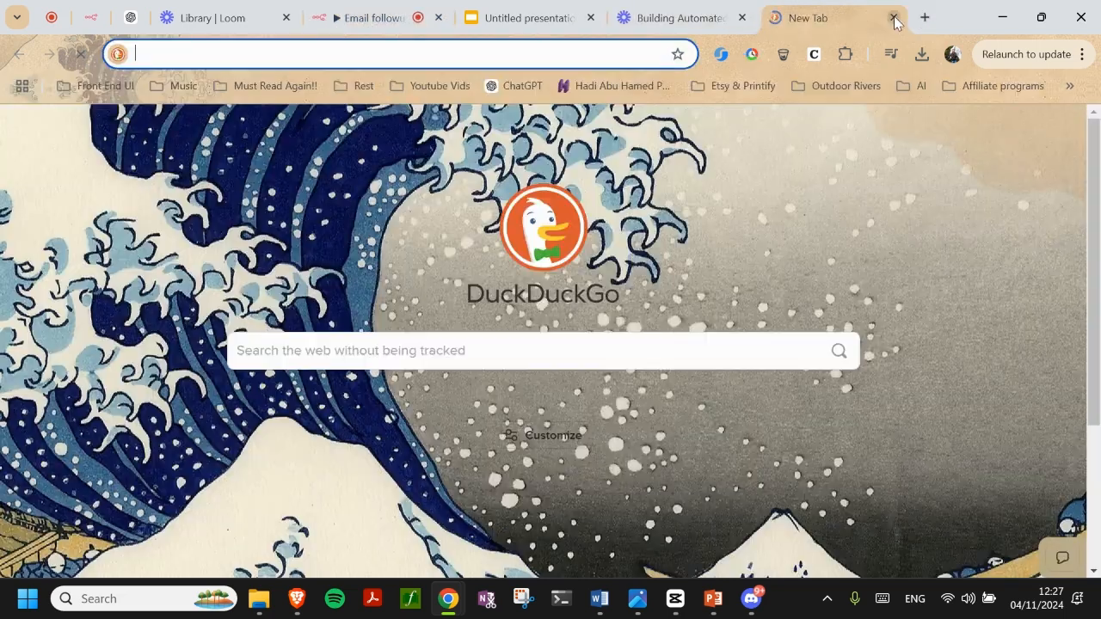
Go to the Google Cloud Console and open APIs & Services
{"action": "type", "text": "google c"}
{"action": "key", "text": "Return"}
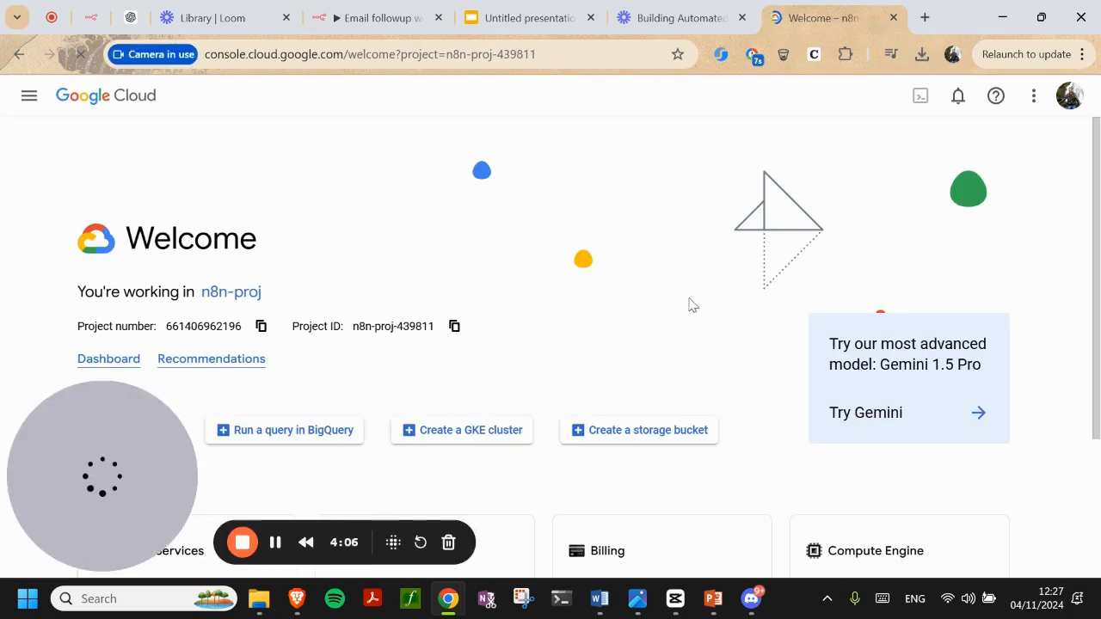
{"action": "scroll", "coordinate": [490, 297], "scroll_direction": "down", "scroll_amount": 2}
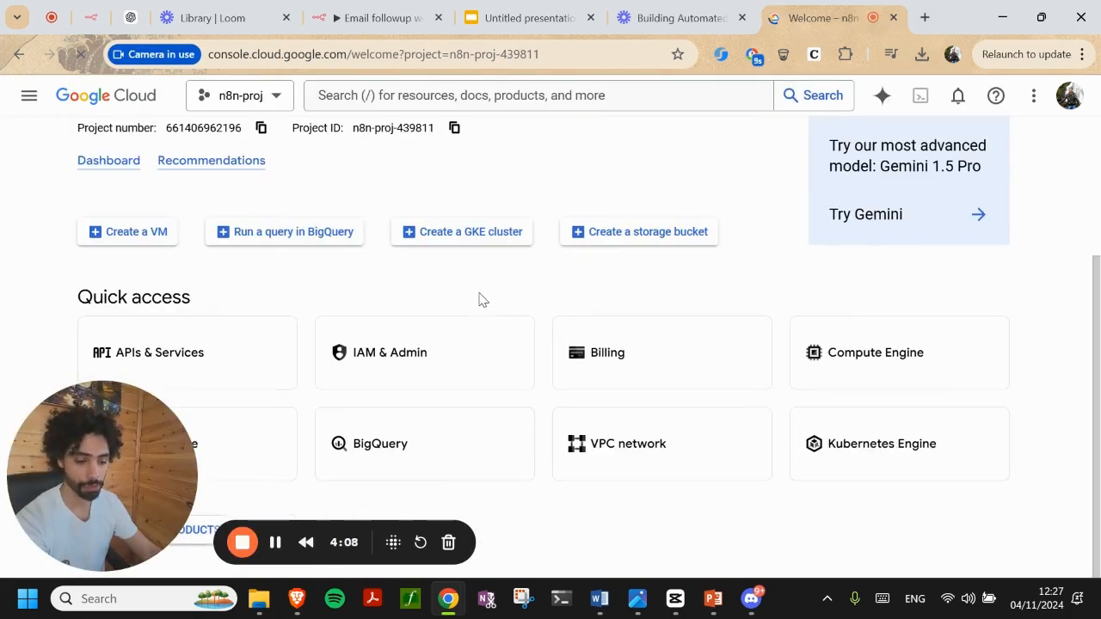
{"action": "left_click", "coordinate": [138, 367]}
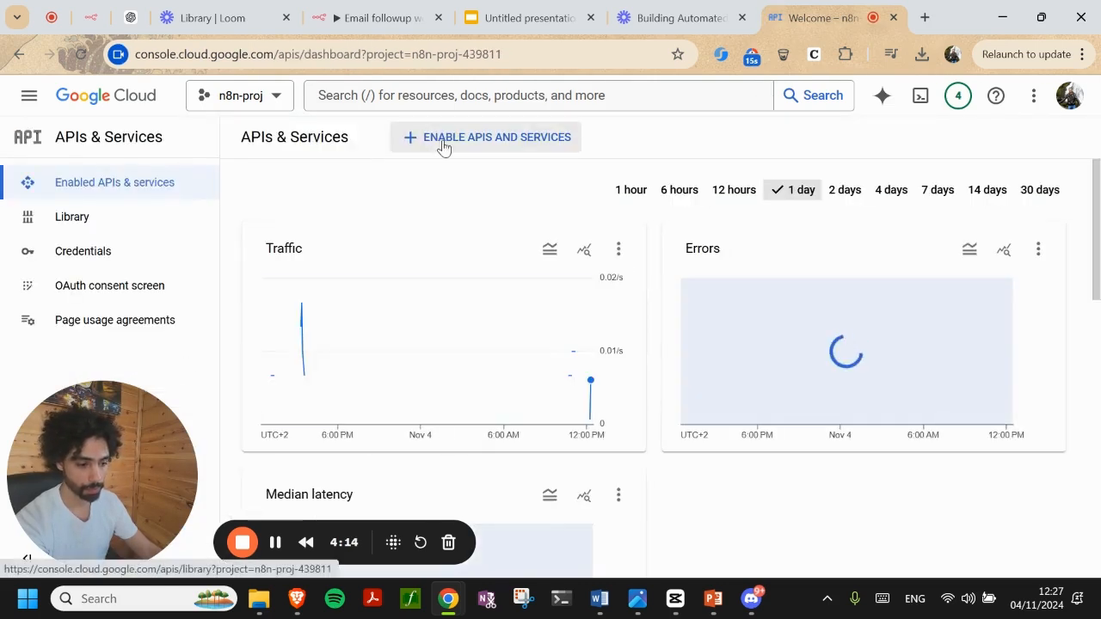
Search the API library for 'sheet' and open the Google Sheets API page
{"action": "left_click", "coordinate": [491, 141]}
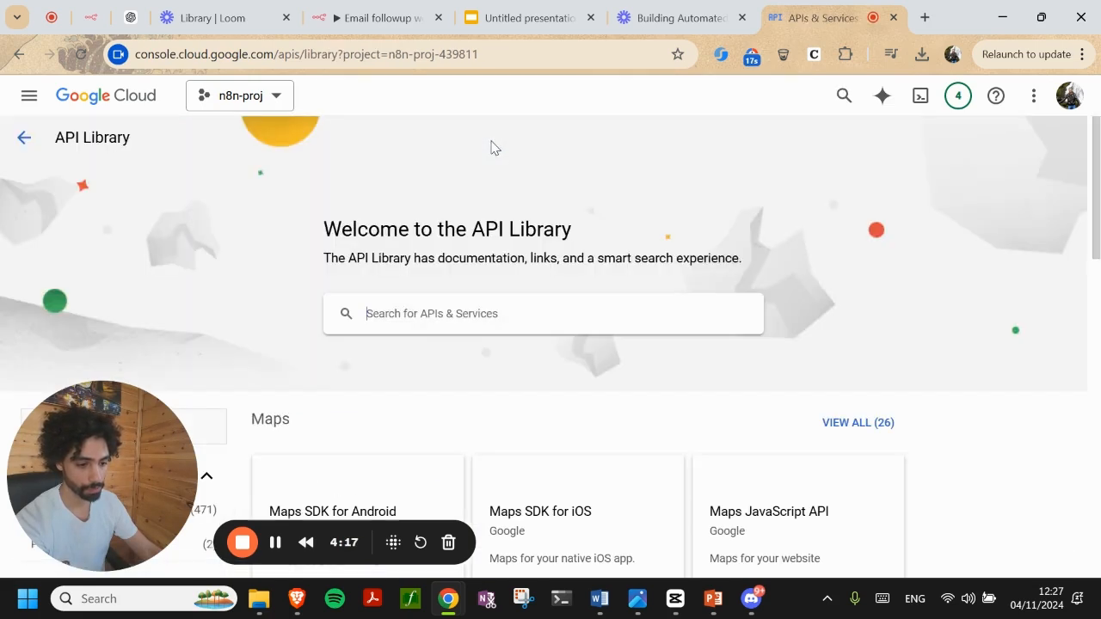
{"action": "left_click", "coordinate": [448, 315]}
{"action": "type", "text": "s"}
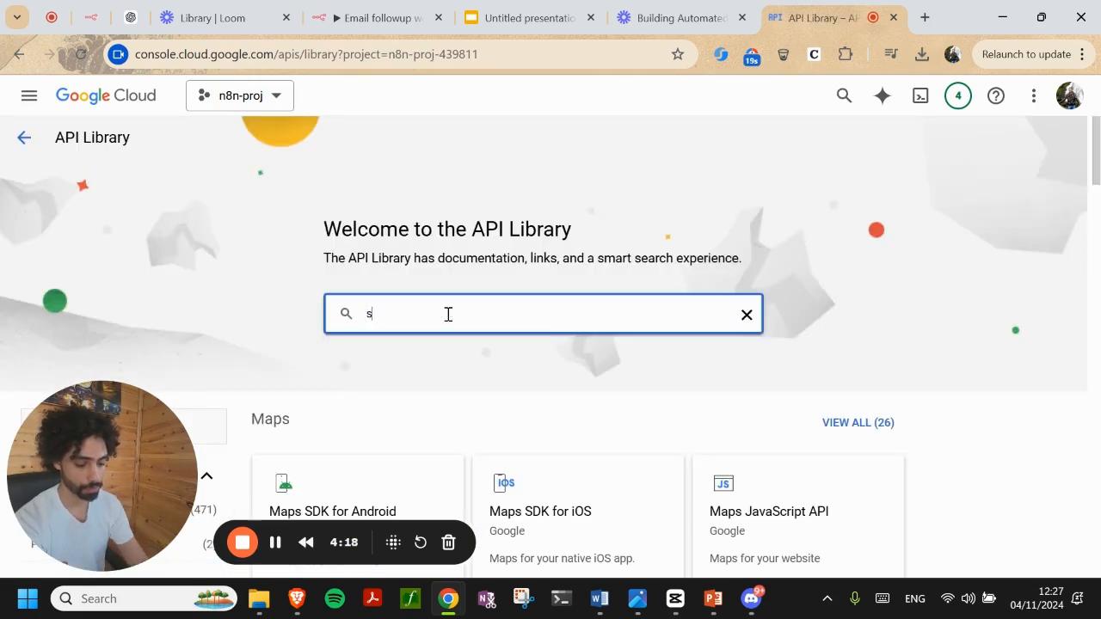
{"action": "type", "text": "heet"}
{"action": "key", "text": "Return"}
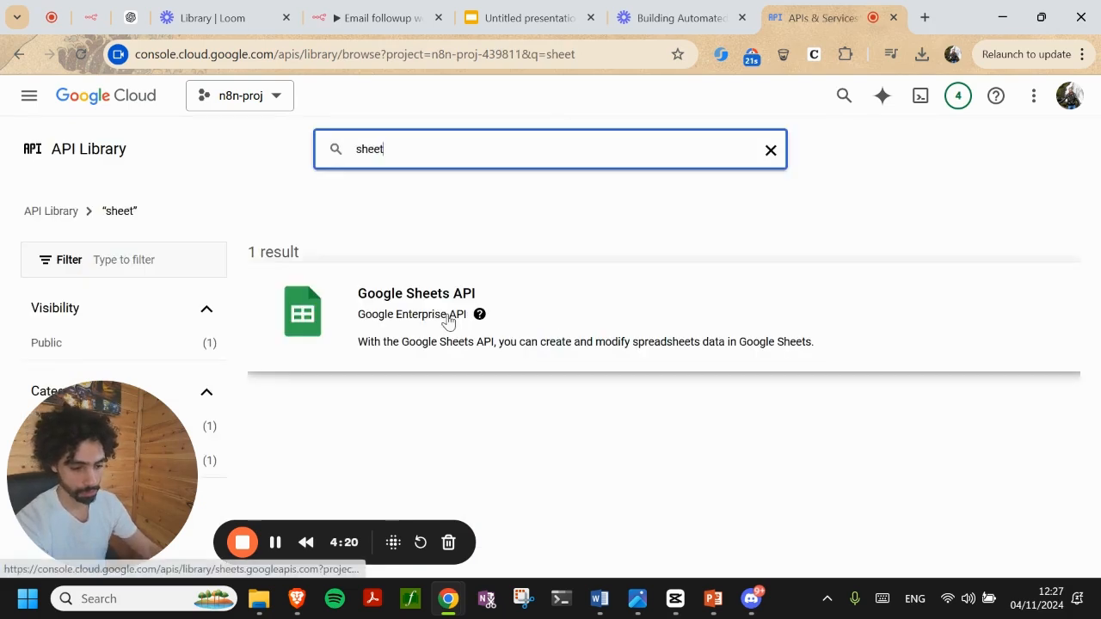
{"action": "left_click", "coordinate": [444, 315]}
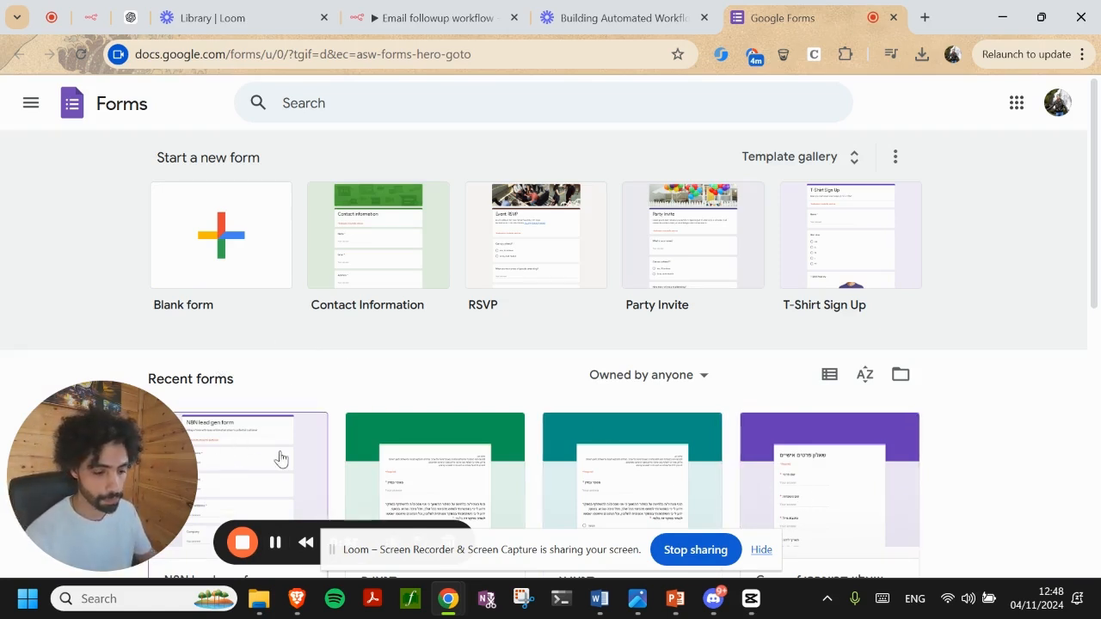
Open the N8N lead gen form and try linking the untitled form's responses to a spreadsheet
{"action": "scroll", "coordinate": [231, 363], "scroll_direction": "down", "scroll_amount": 2}
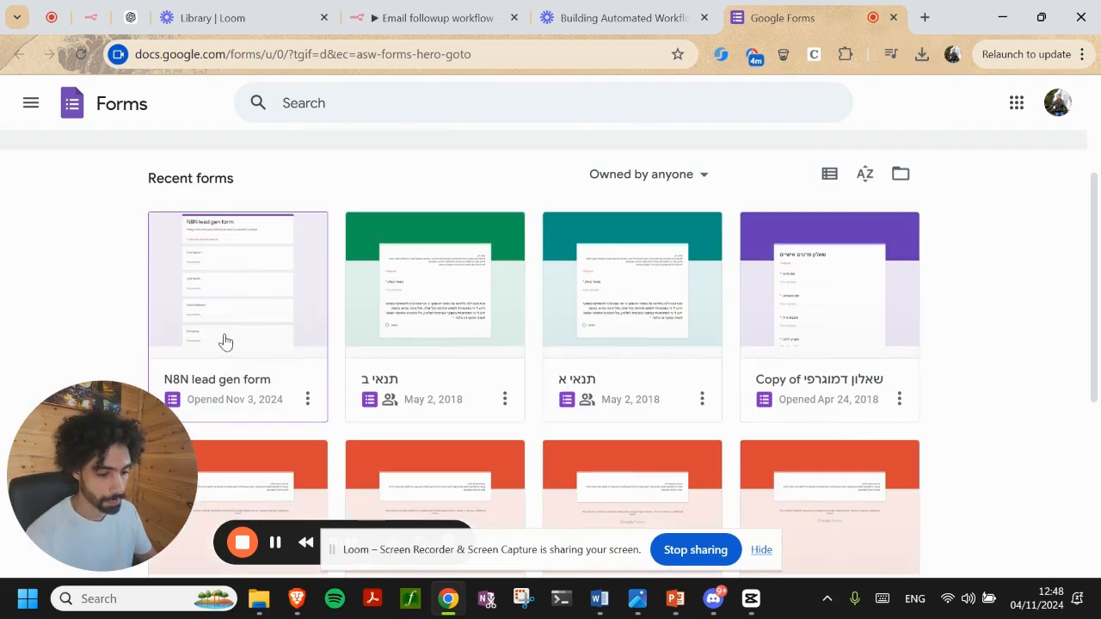
{"action": "left_click", "coordinate": [223, 342]}
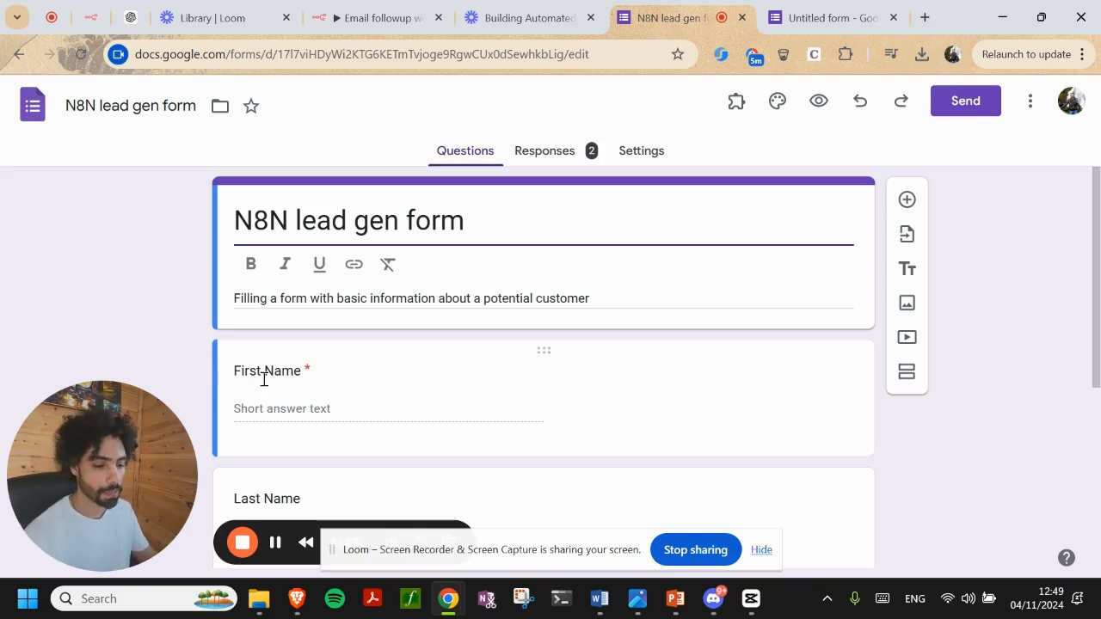
{"action": "scroll", "coordinate": [258, 398], "scroll_direction": "down", "scroll_amount": 4}
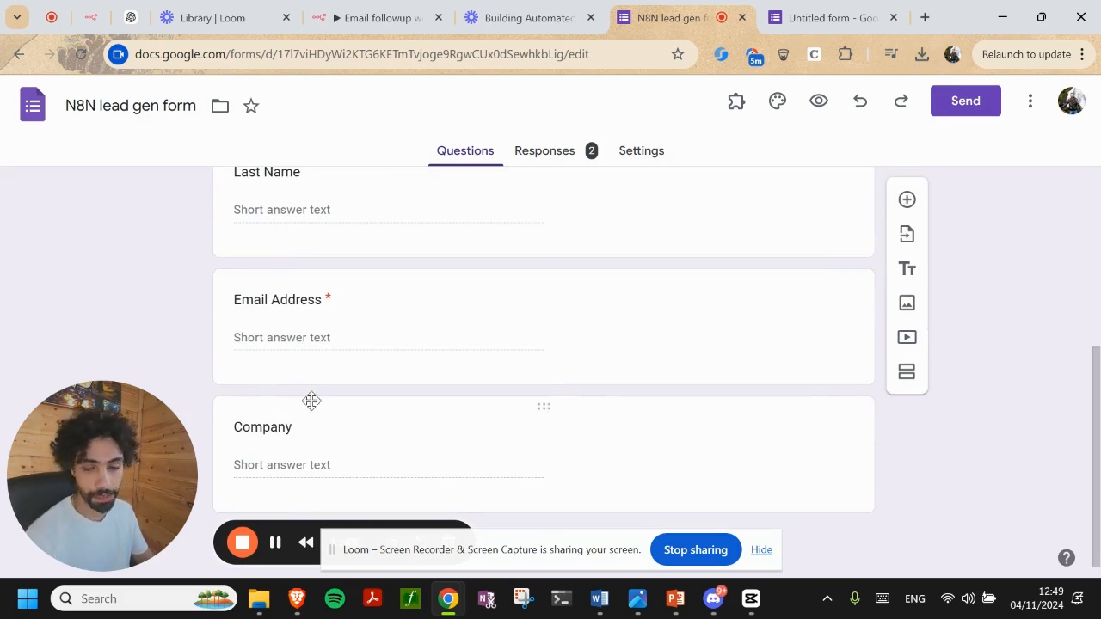
{"action": "scroll", "coordinate": [316, 401], "scroll_direction": "up", "scroll_amount": 4}
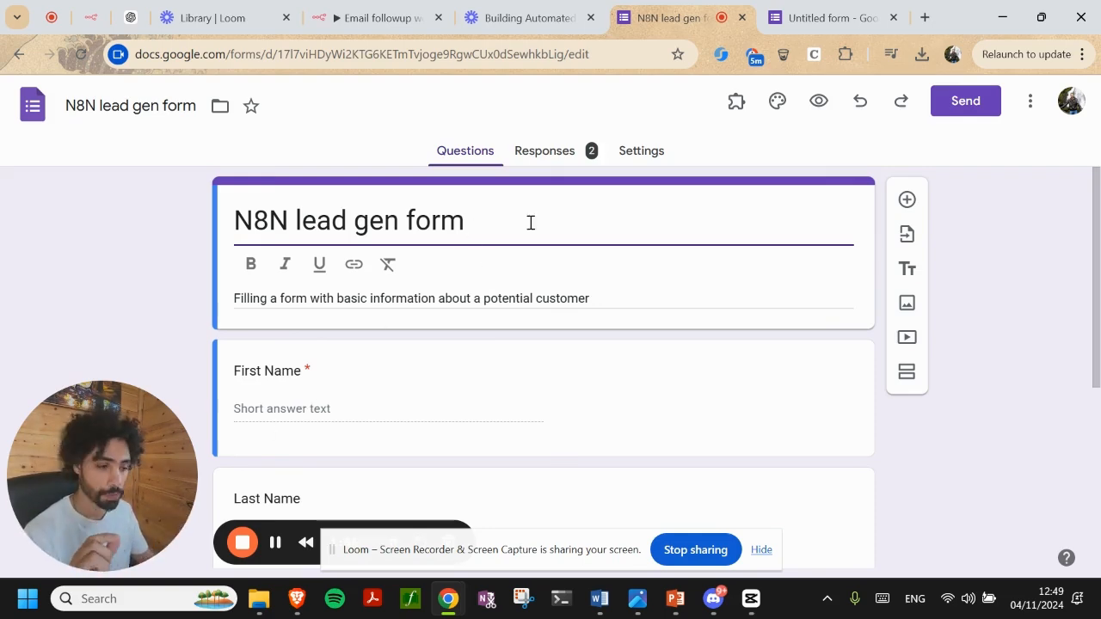
{"action": "left_click", "coordinate": [799, 18]}
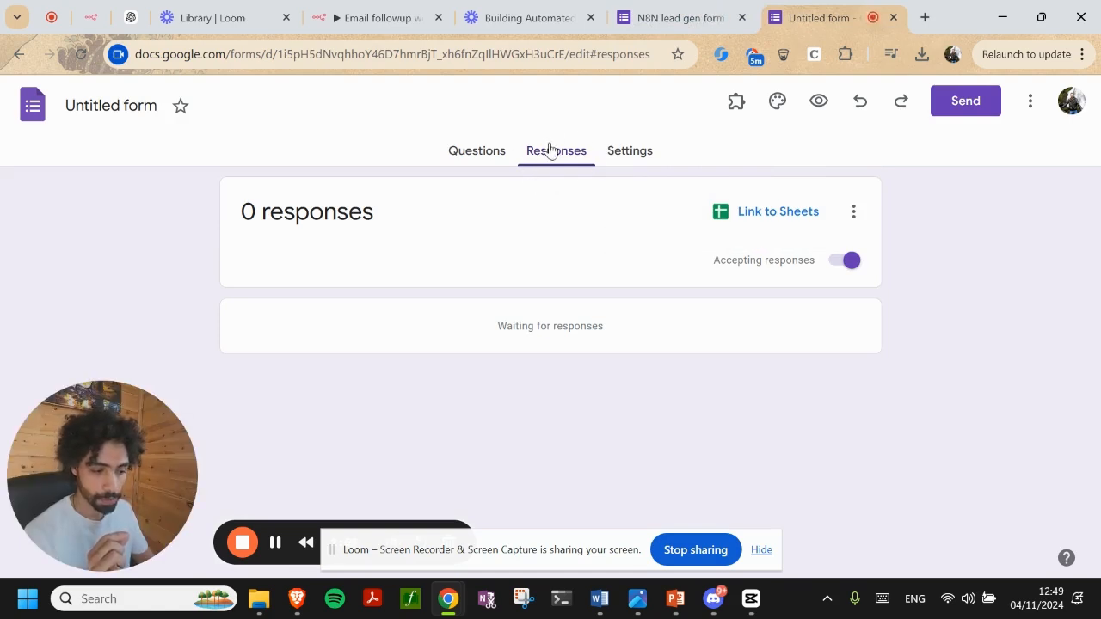
{"action": "left_click", "coordinate": [780, 216]}
View the lead gen form's responses and open them in the 'n8n leads list' spreadsheet
{"action": "left_click", "coordinate": [680, 18]}
{"action": "left_click", "coordinate": [582, 156]}
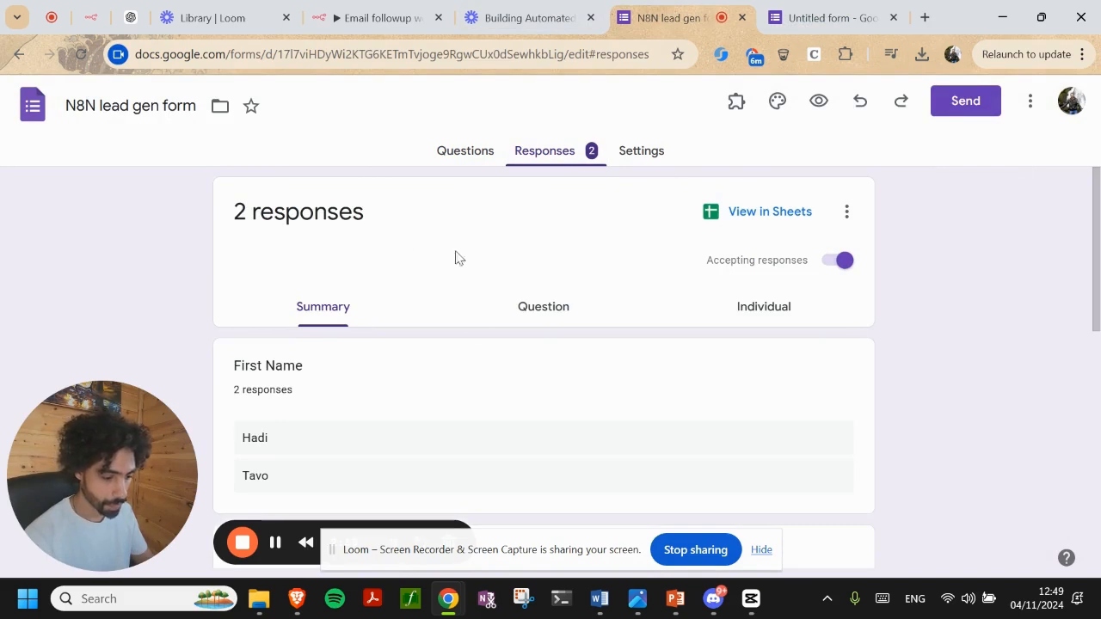
{"action": "scroll", "coordinate": [376, 332], "scroll_direction": "down", "scroll_amount": 2}
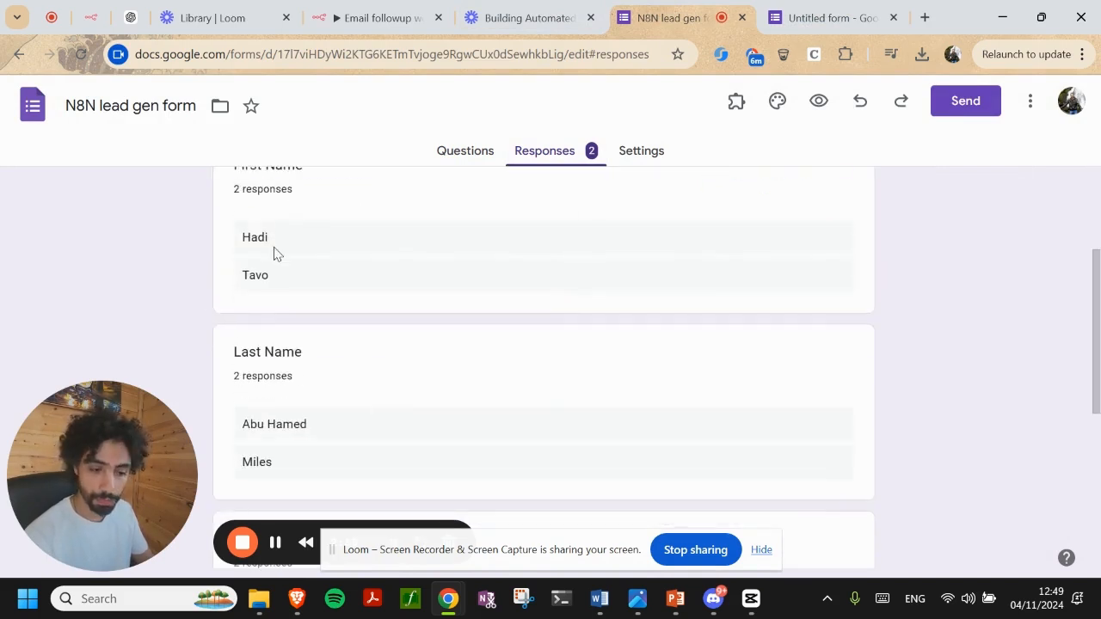
{"action": "scroll", "coordinate": [275, 258], "scroll_direction": "up", "scroll_amount": 2}
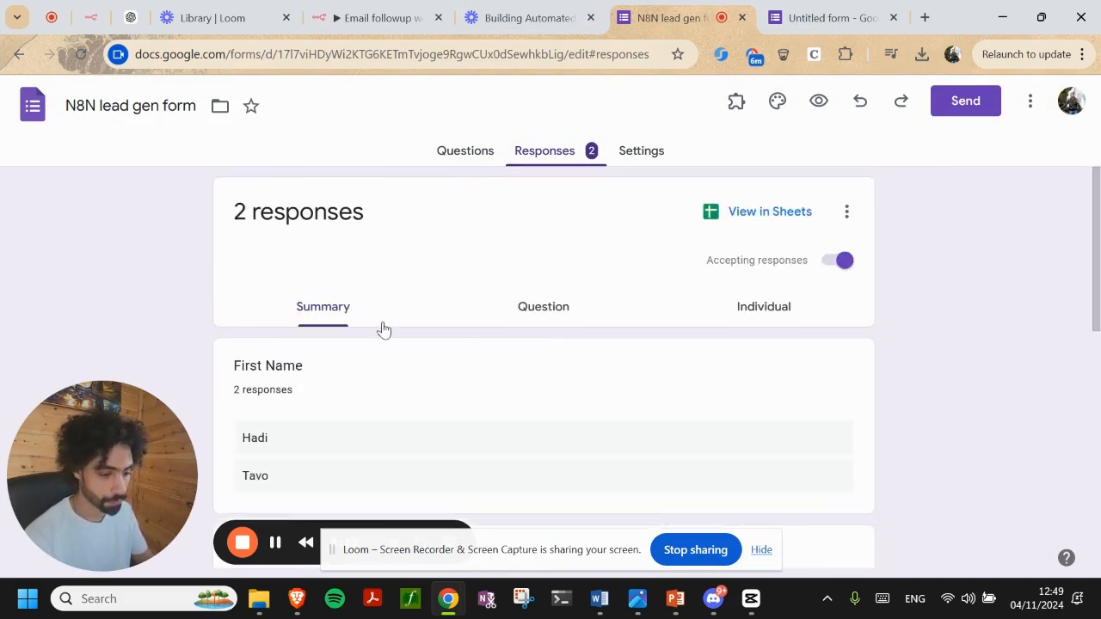
{"action": "scroll", "coordinate": [542, 396], "scroll_direction": "down", "scroll_amount": 5}
{"action": "scroll", "coordinate": [482, 422], "scroll_direction": "up", "scroll_amount": 5}
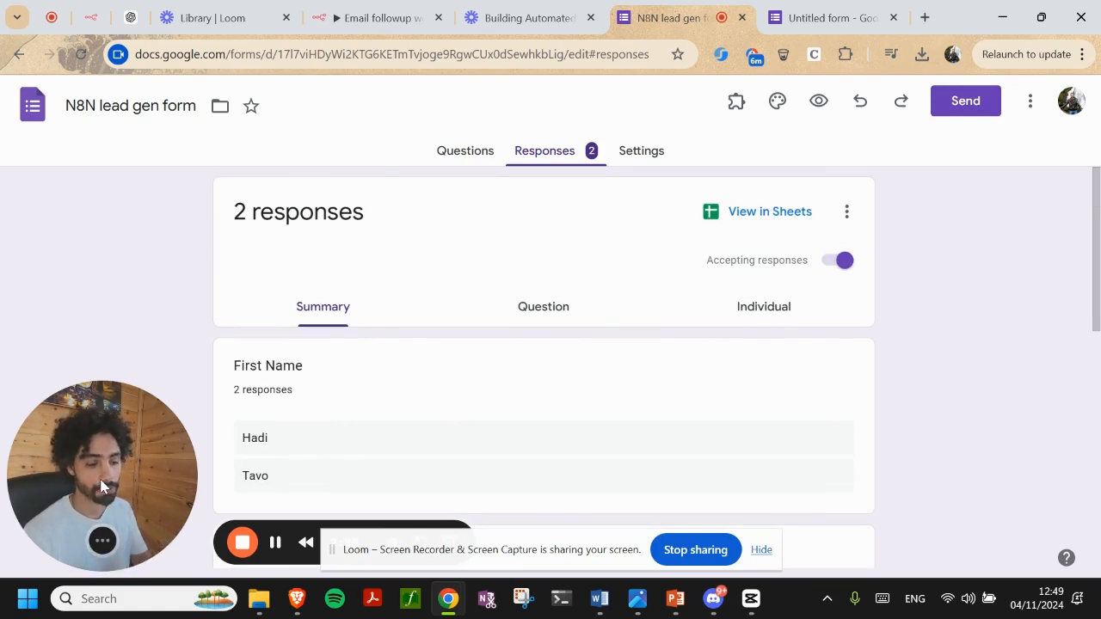
{"action": "left_click", "coordinate": [758, 211]}
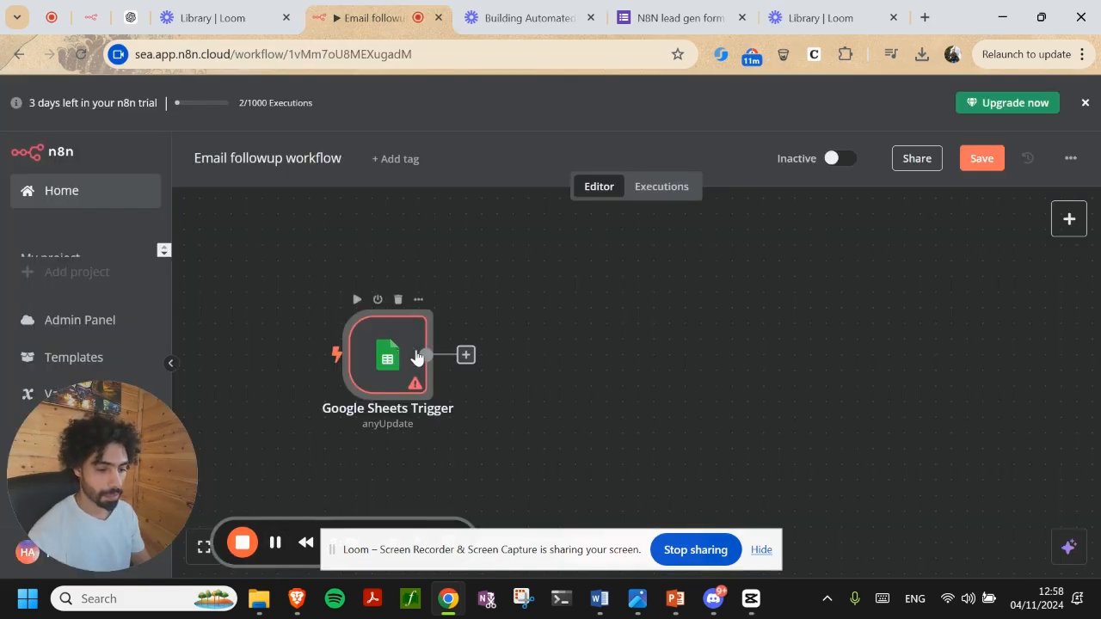
Double-click the Google Sheets Trigger node to reopen its document and sheet settings
{"action": "double_click", "coordinate": [417, 357]}
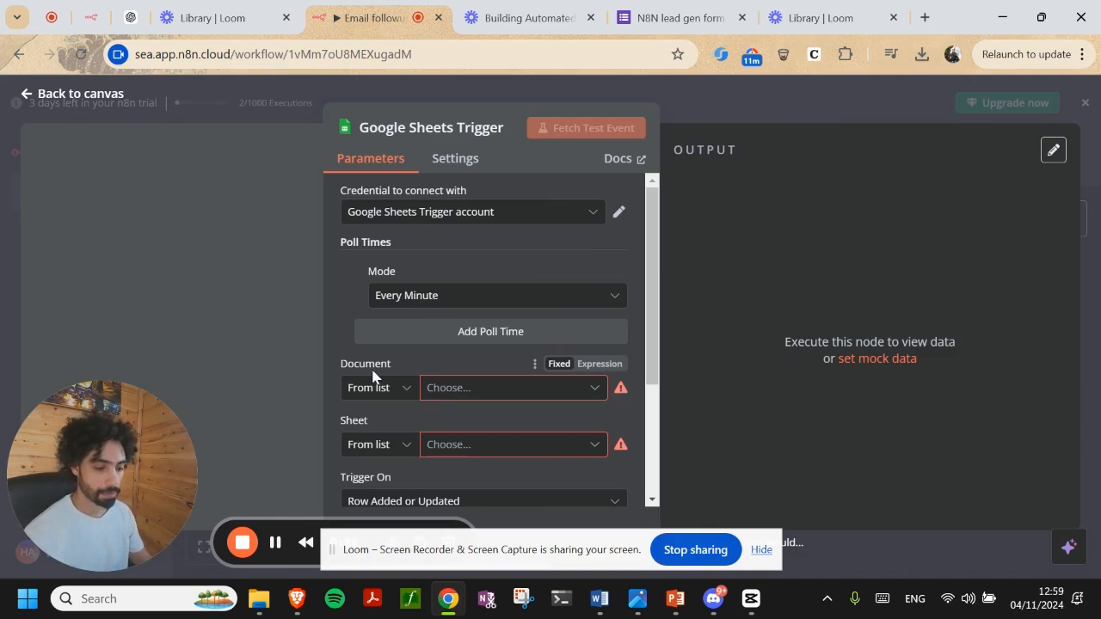
Set the trigger's Document to 'n8n leads list' and Sheet to 'Form Responses 1'
{"action": "left_click", "coordinate": [431, 388]}
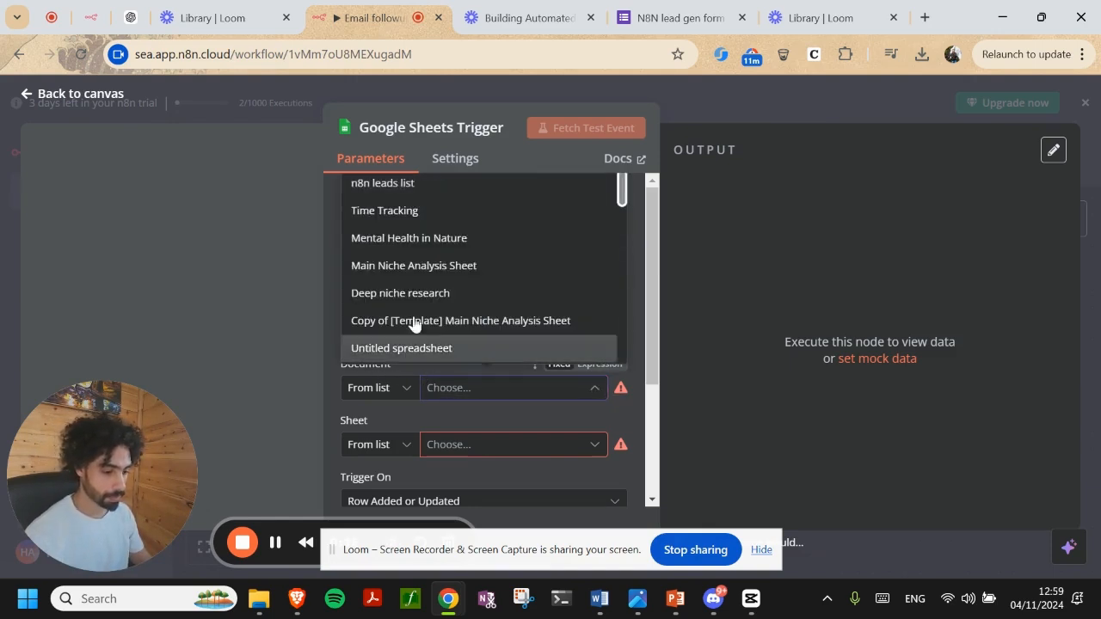
{"action": "left_click", "coordinate": [372, 185]}
{"action": "scroll", "coordinate": [394, 323], "scroll_direction": "down", "scroll_amount": 3}
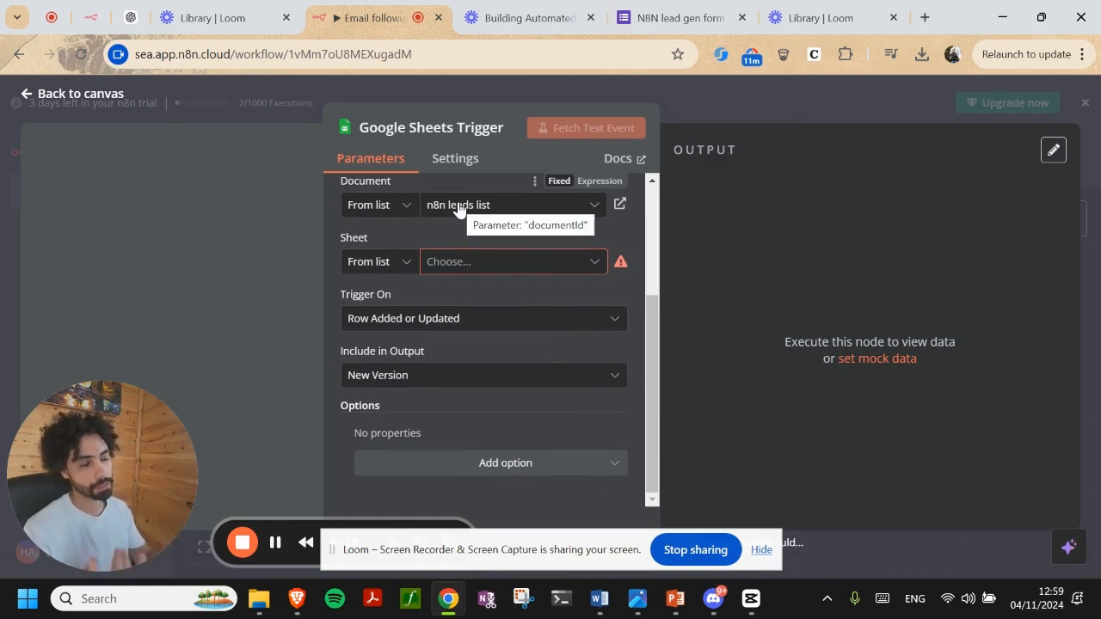
{"action": "left_click", "coordinate": [487, 261]}
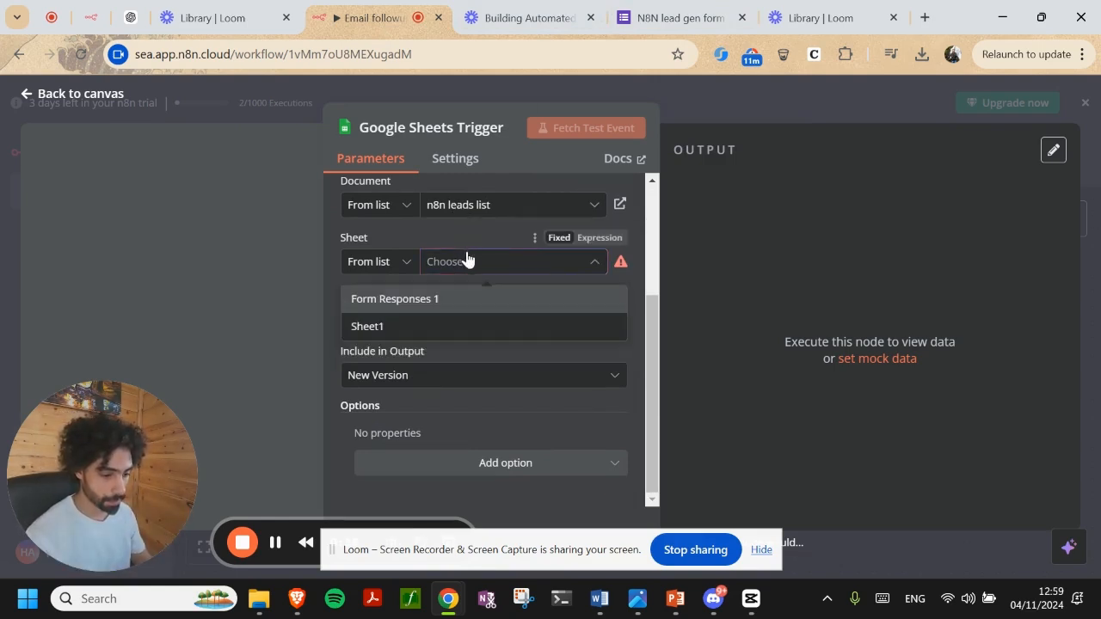
{"action": "left_click", "coordinate": [417, 301]}
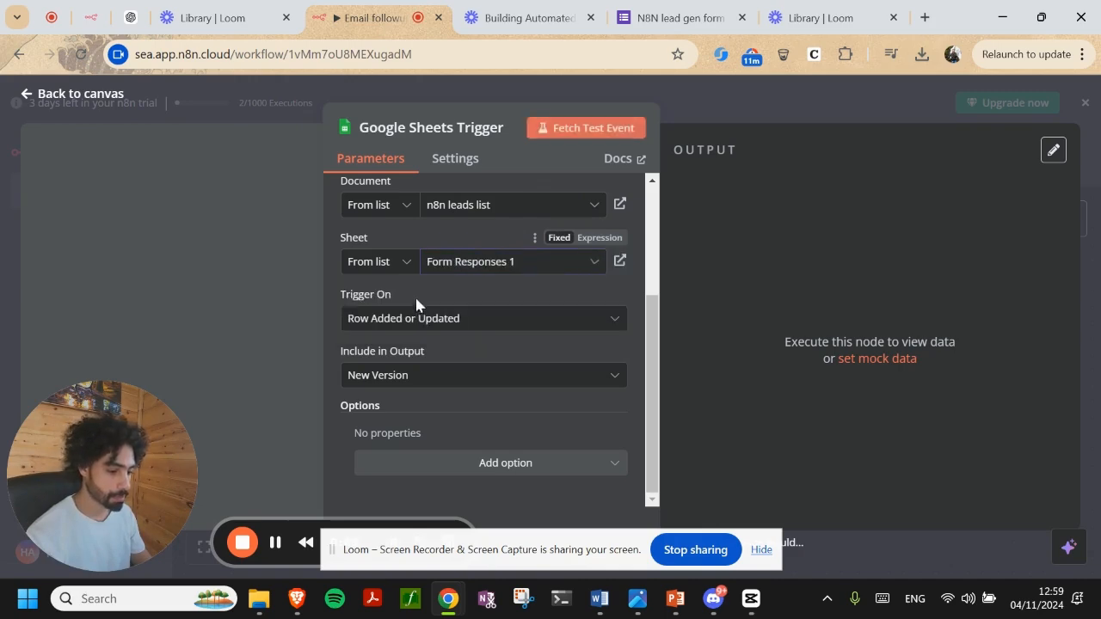
Fetch a test event returning the sheet's 2 rows, then close the trigger settings
{"action": "left_click", "coordinate": [663, 9]}
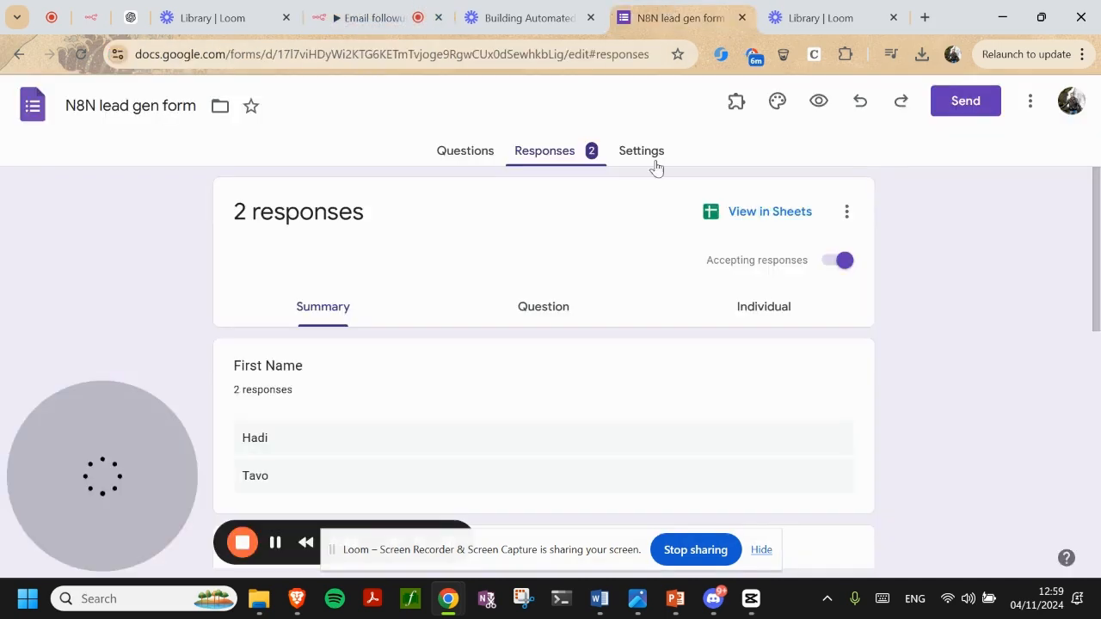
{"action": "left_click", "coordinate": [765, 224]}
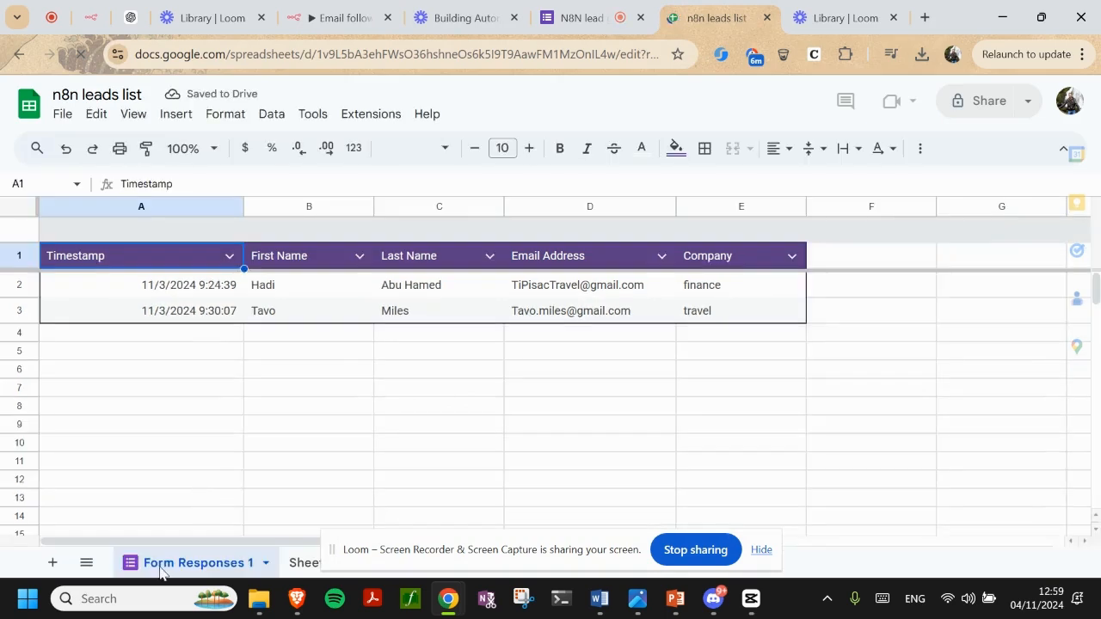
{"action": "left_click", "coordinate": [392, 7]}
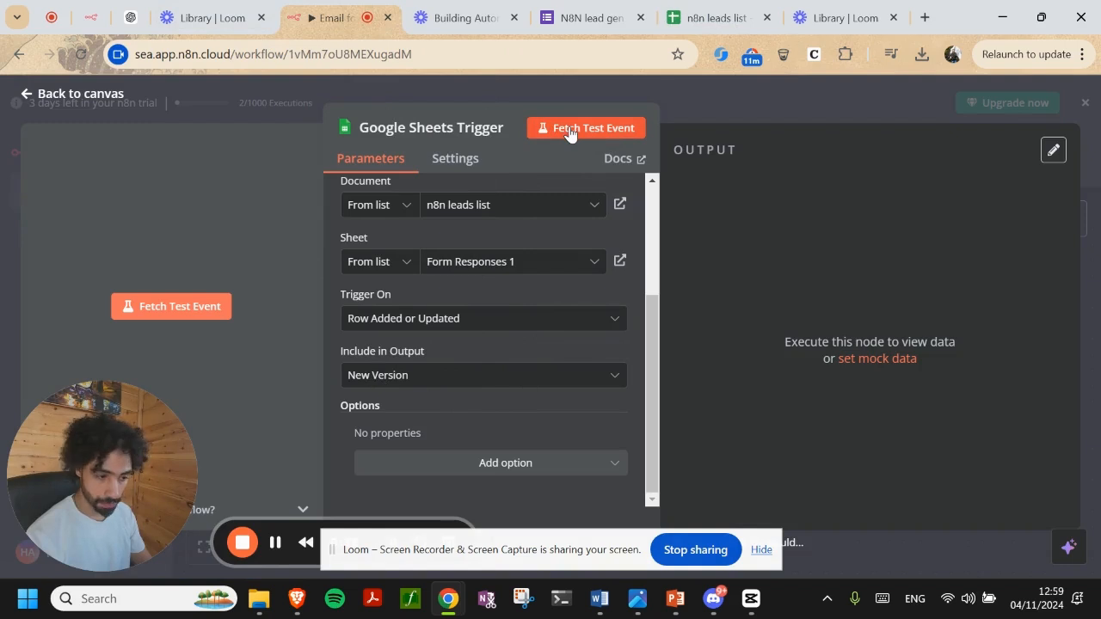
{"action": "left_click", "coordinate": [569, 131]}
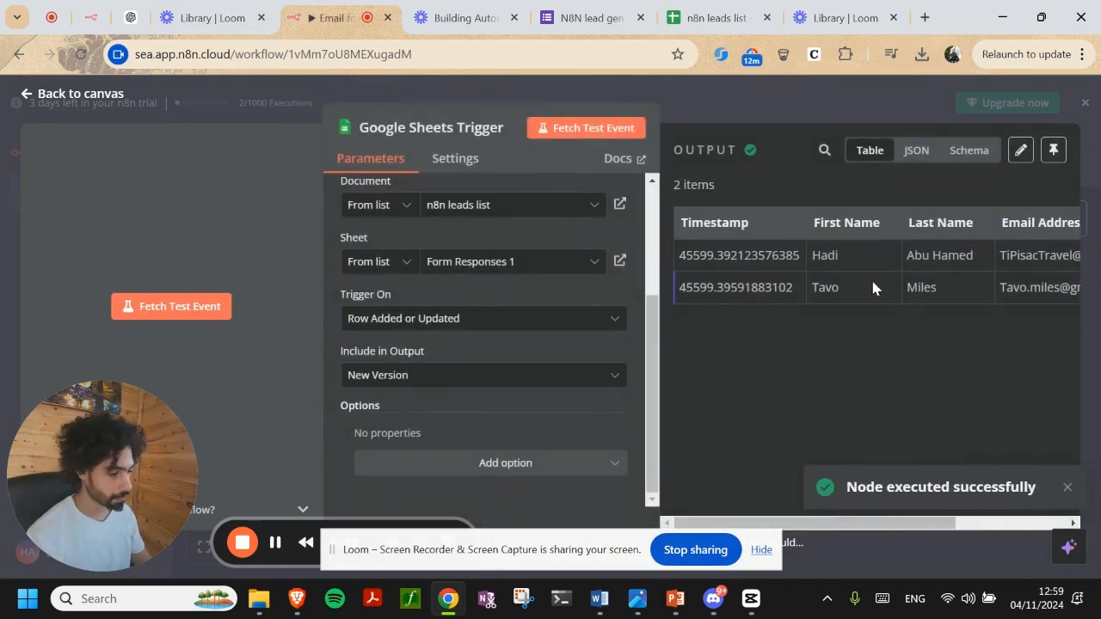
{"action": "scroll", "coordinate": [867, 287], "scroll_direction": "right", "scroll_amount": 3}
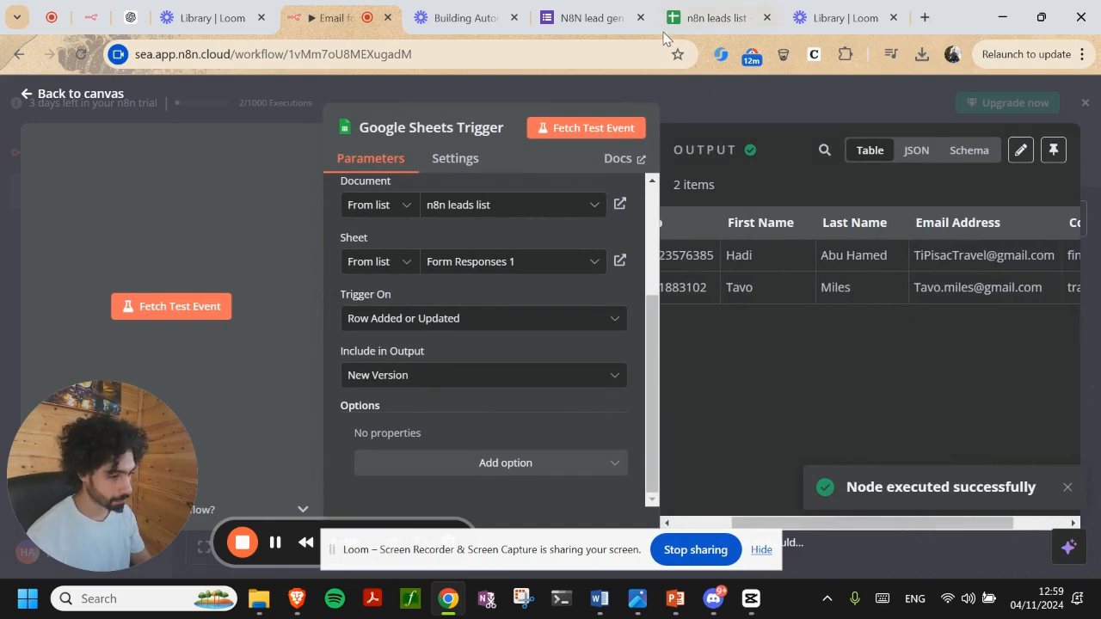
{"action": "scroll", "coordinate": [757, 256], "scroll_direction": "left", "scroll_amount": 1}
{"action": "left_click", "coordinate": [701, 16]}
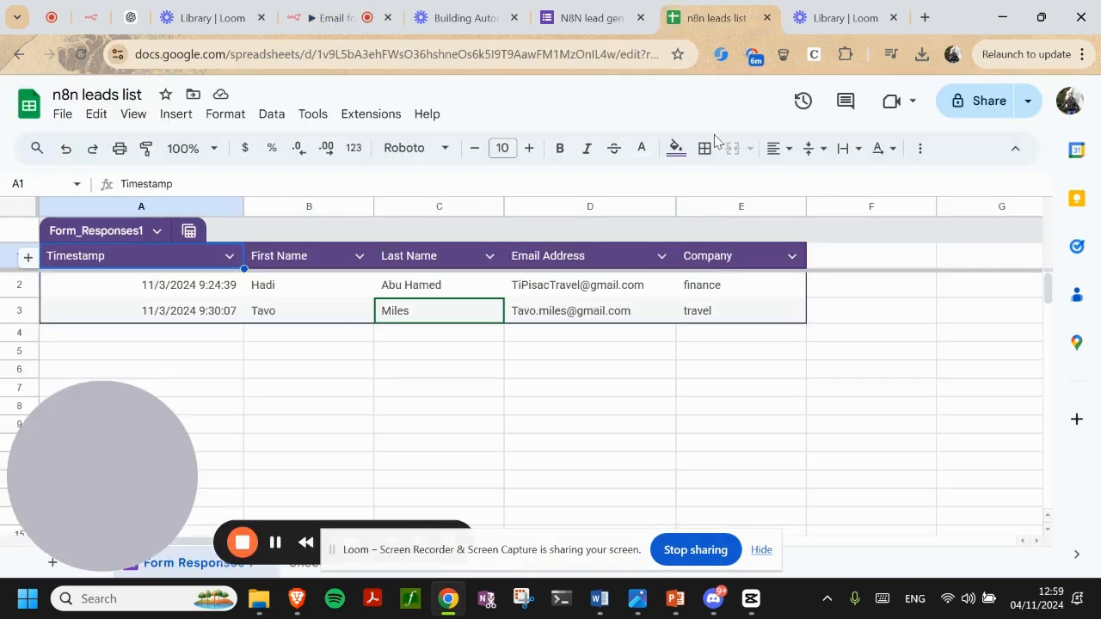
{"action": "left_click", "coordinate": [425, 18]}
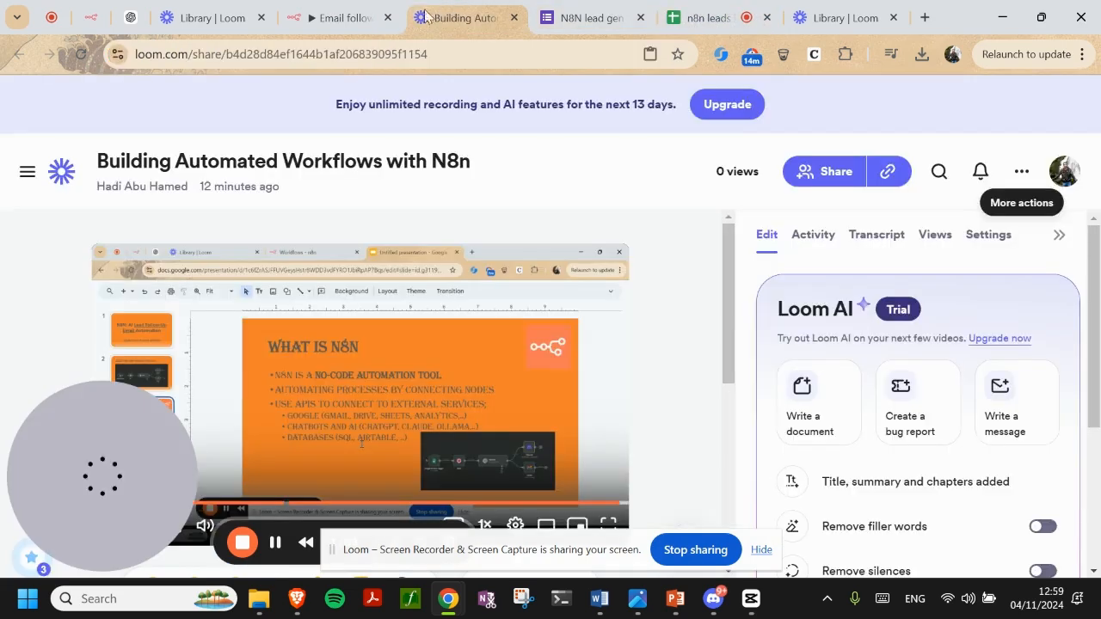
{"action": "left_click", "coordinate": [371, 21]}
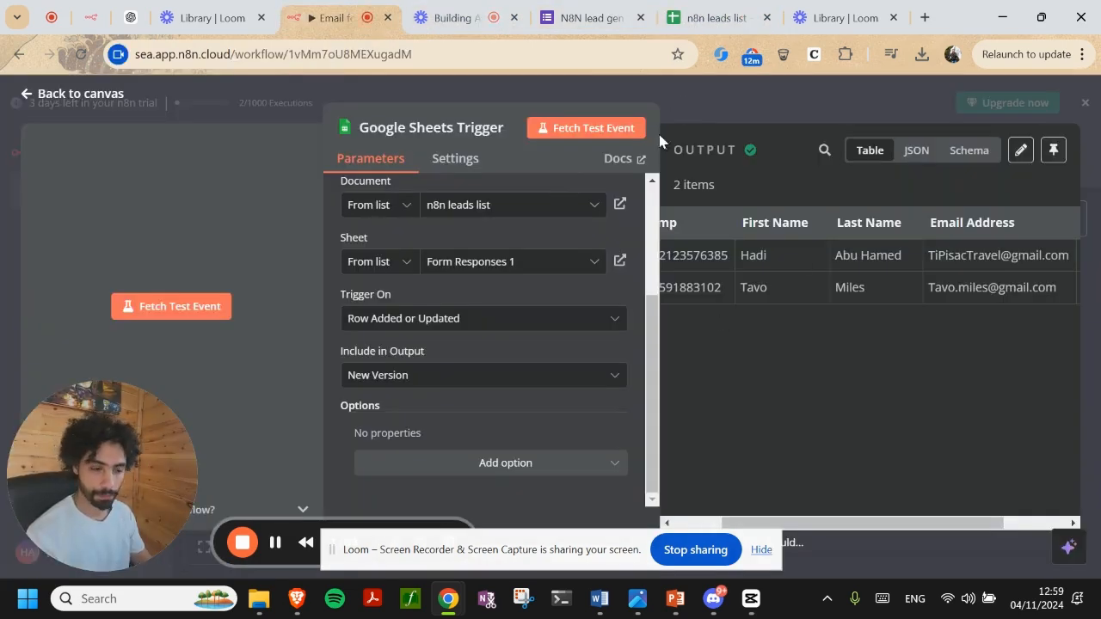
{"action": "key", "text": "Escape"}
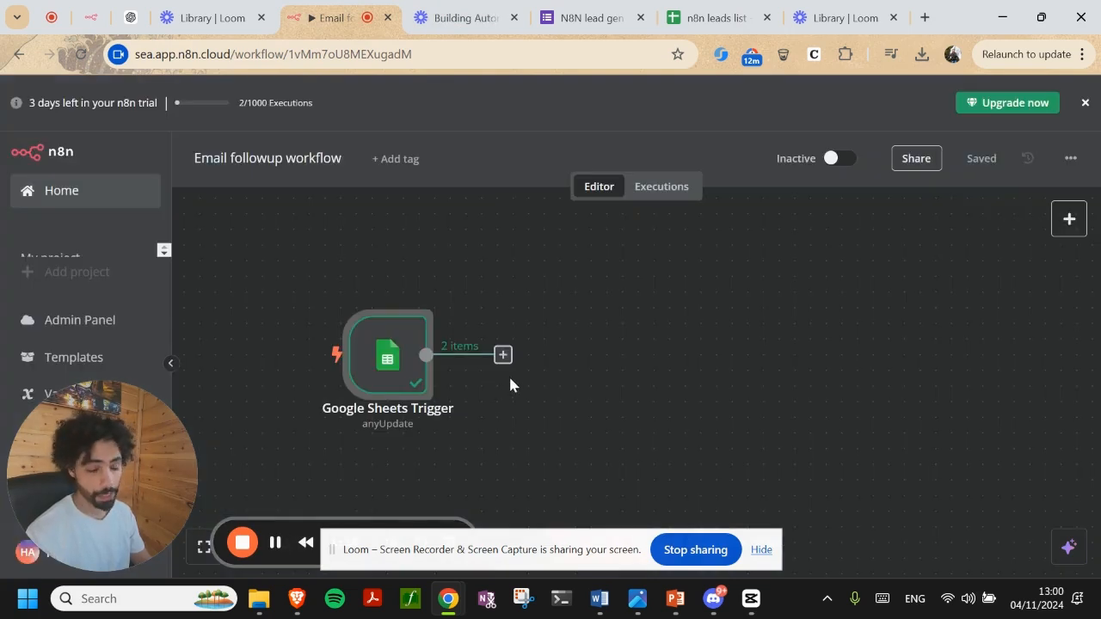
From the trigger's output, search 'open' and add OpenAI's 'Message a model' action
{"action": "left_click", "coordinate": [502, 356]}
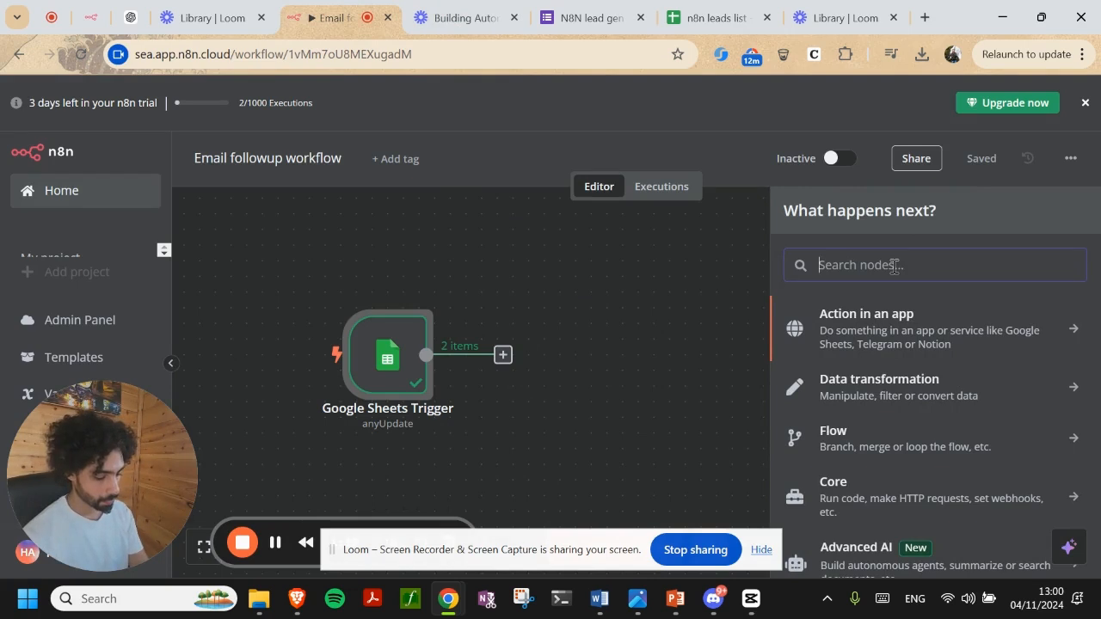
{"action": "type", "text": "open"}
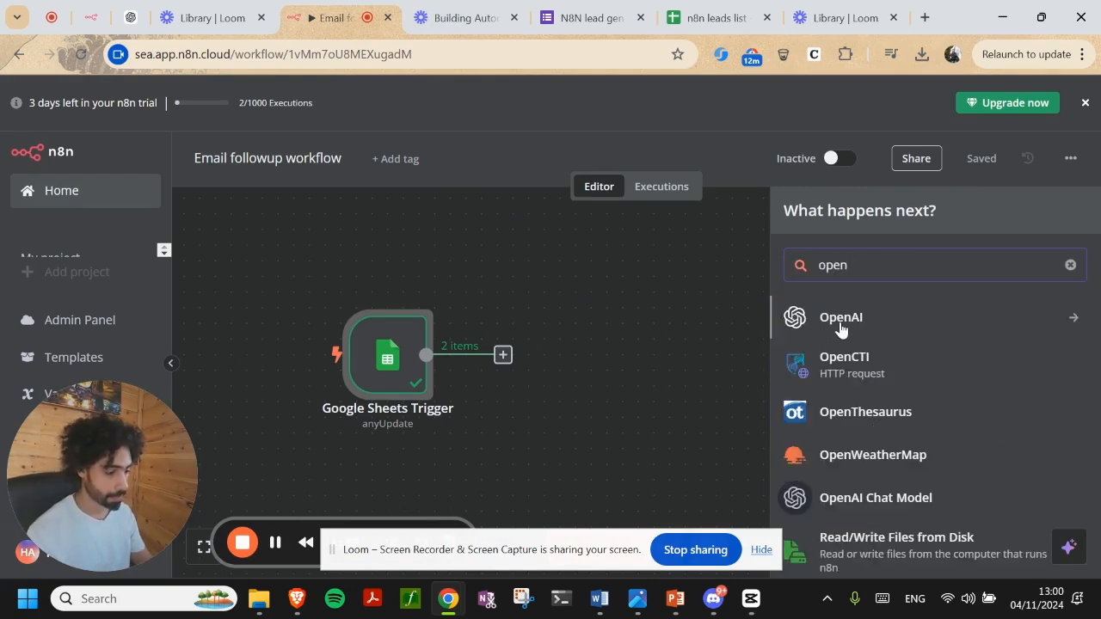
{"action": "left_click", "coordinate": [840, 329]}
{"action": "scroll", "coordinate": [852, 478], "scroll_direction": "down", "scroll_amount": 3}
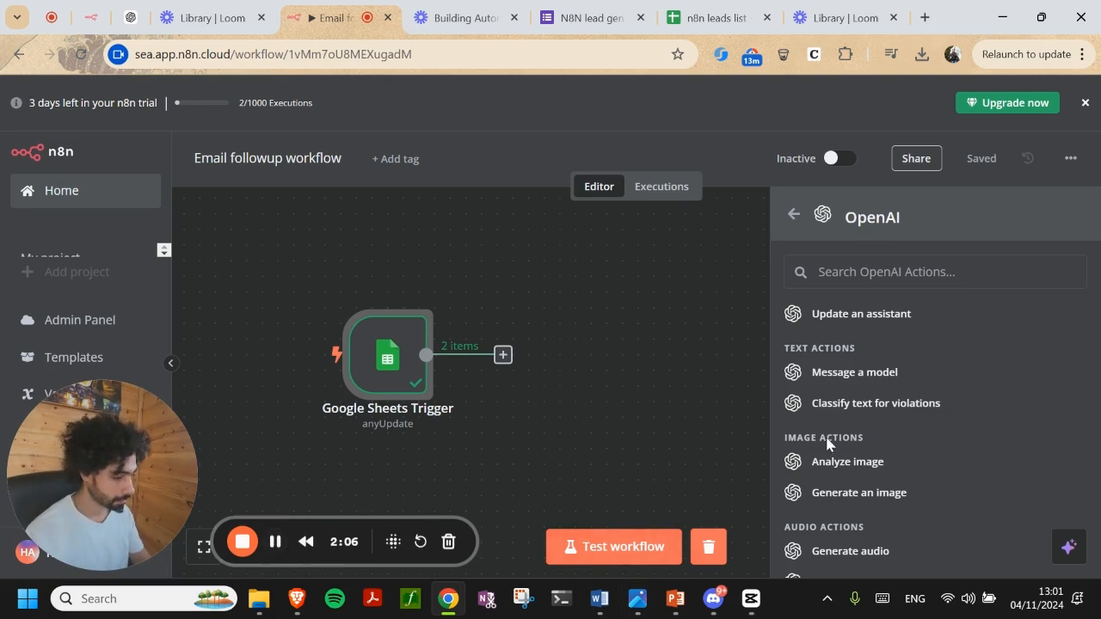
{"action": "left_click", "coordinate": [852, 374]}
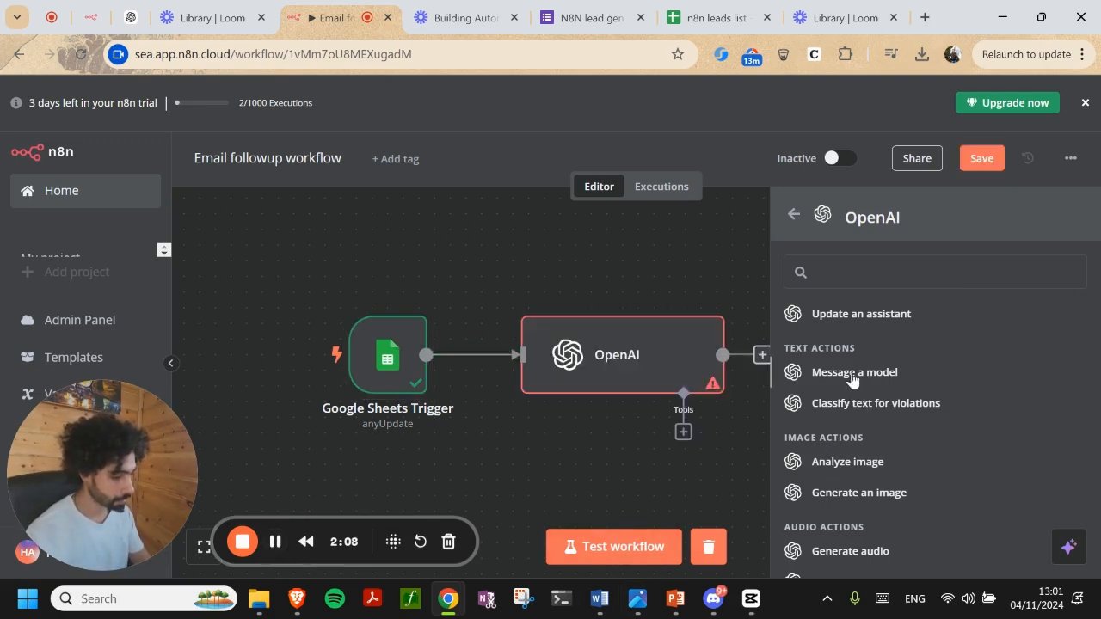
Begin a new OpenAI credential and open a new browser tab to fetch an API key
{"action": "left_click", "coordinate": [533, 212]}
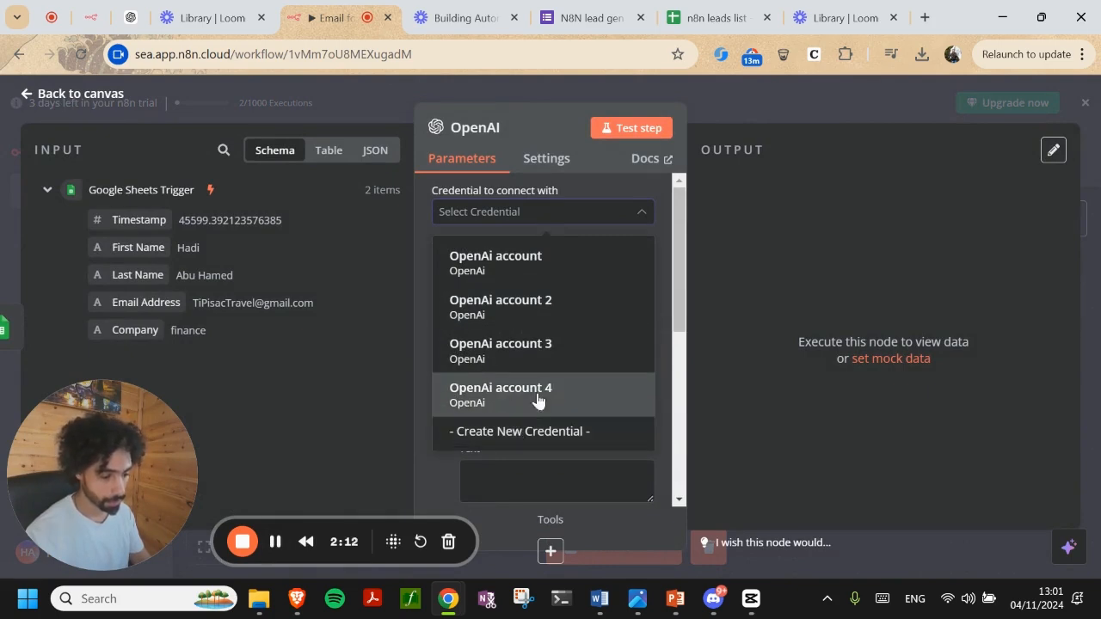
{"action": "left_click", "coordinate": [517, 440]}
{"action": "left_click", "coordinate": [425, 342]}
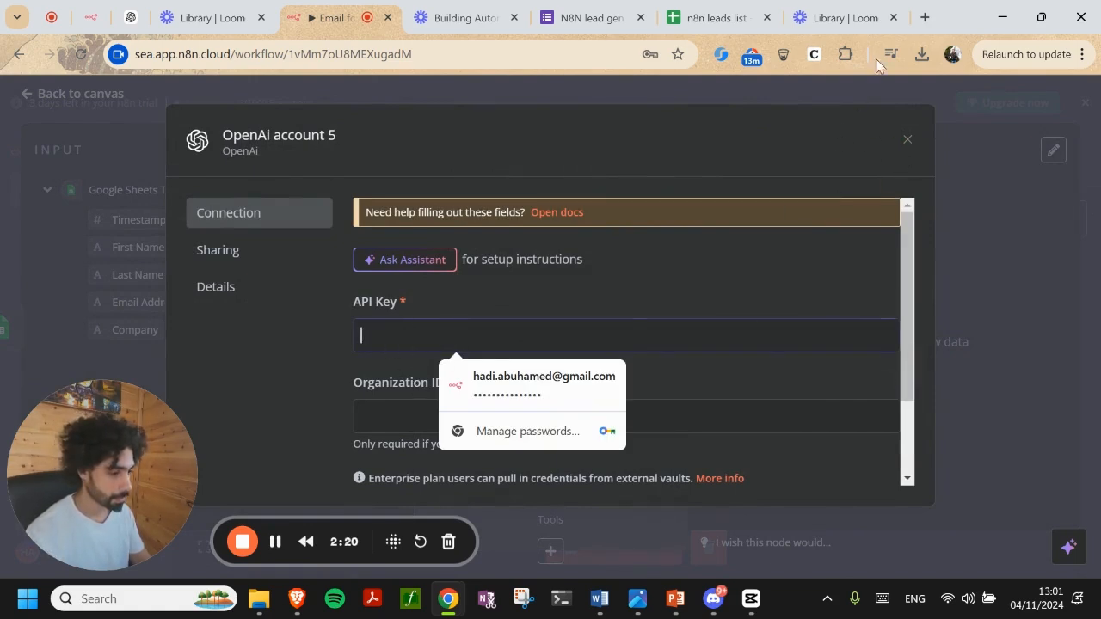
{"action": "left_click", "coordinate": [919, 14]}
On the OpenAI API keys page, create a secret key named 'asdasd' and copy it
{"action": "type", "text": "open"}
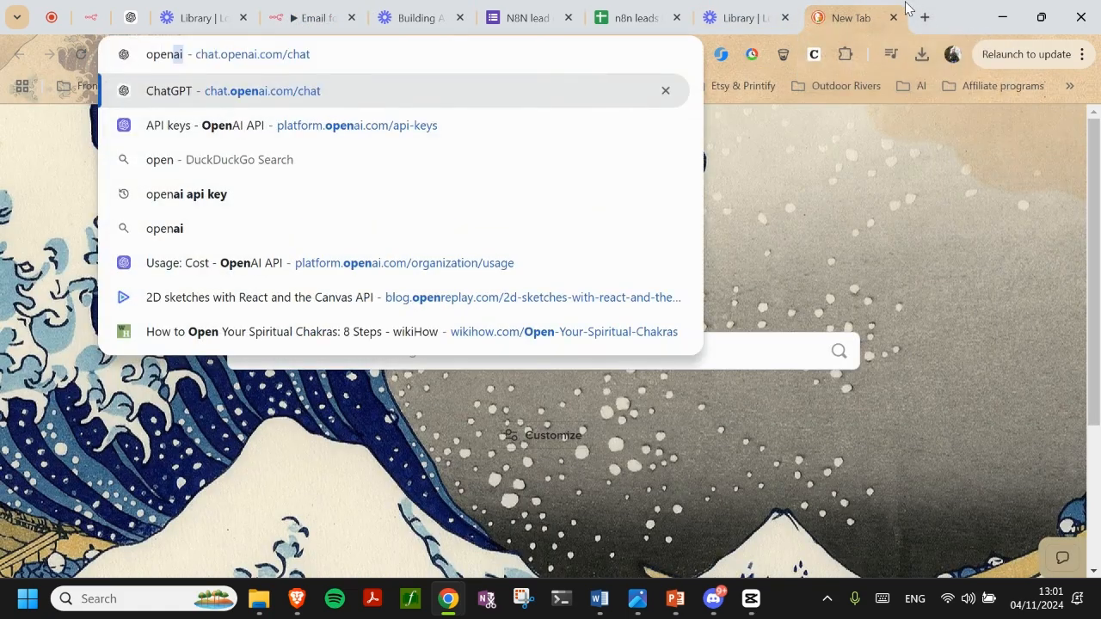
{"action": "left_click", "coordinate": [427, 126]}
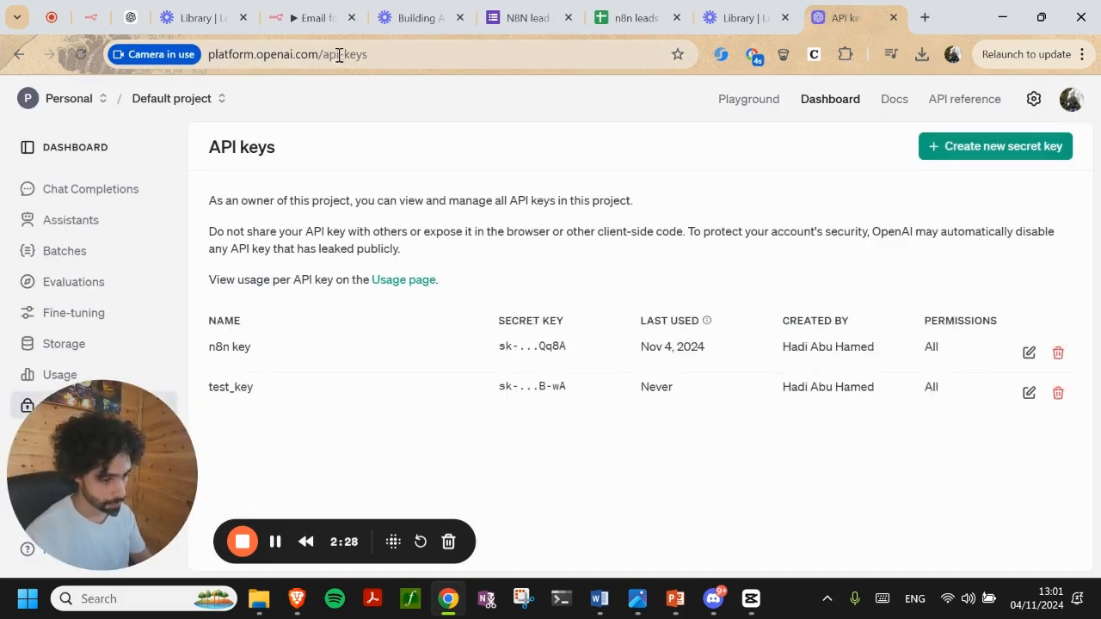
{"action": "left_click", "coordinate": [989, 148]}
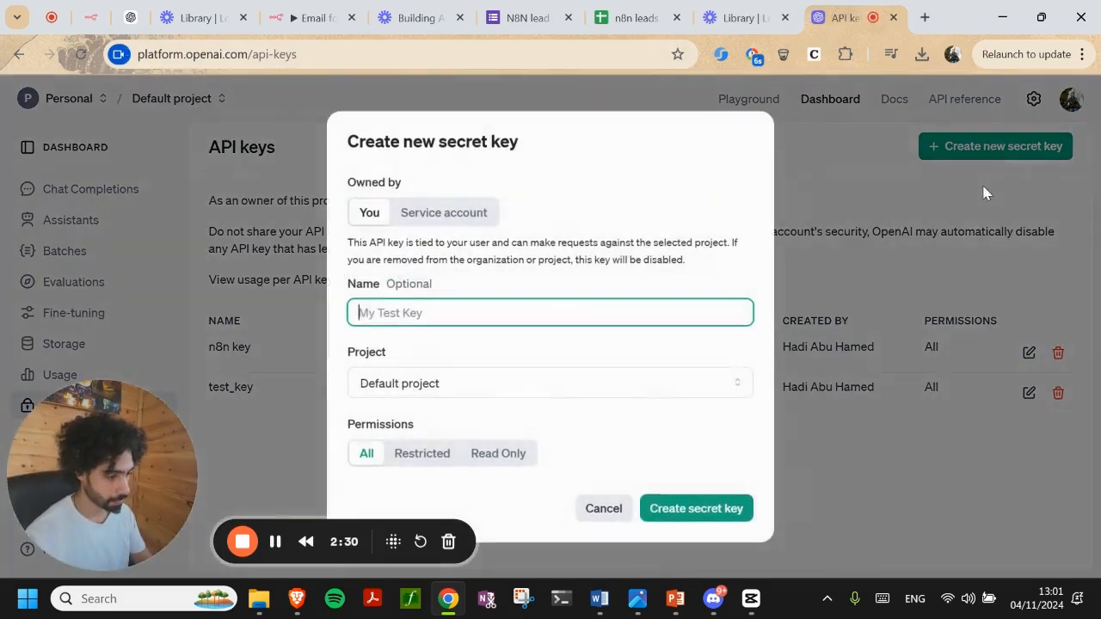
{"action": "type", "text": "asdasd"}
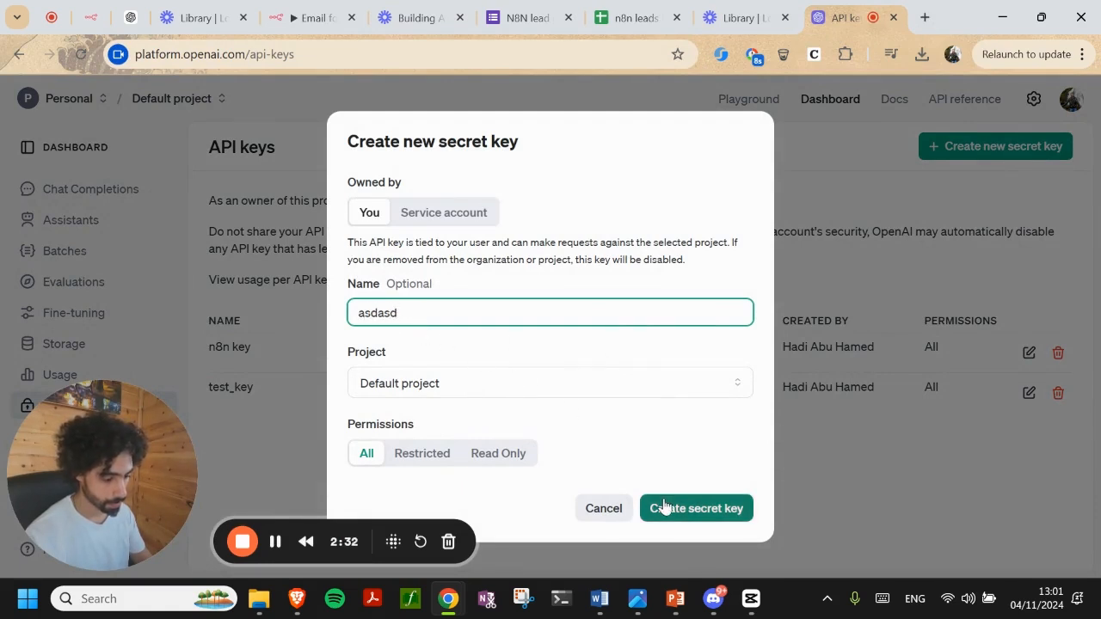
{"action": "left_click", "coordinate": [670, 508]}
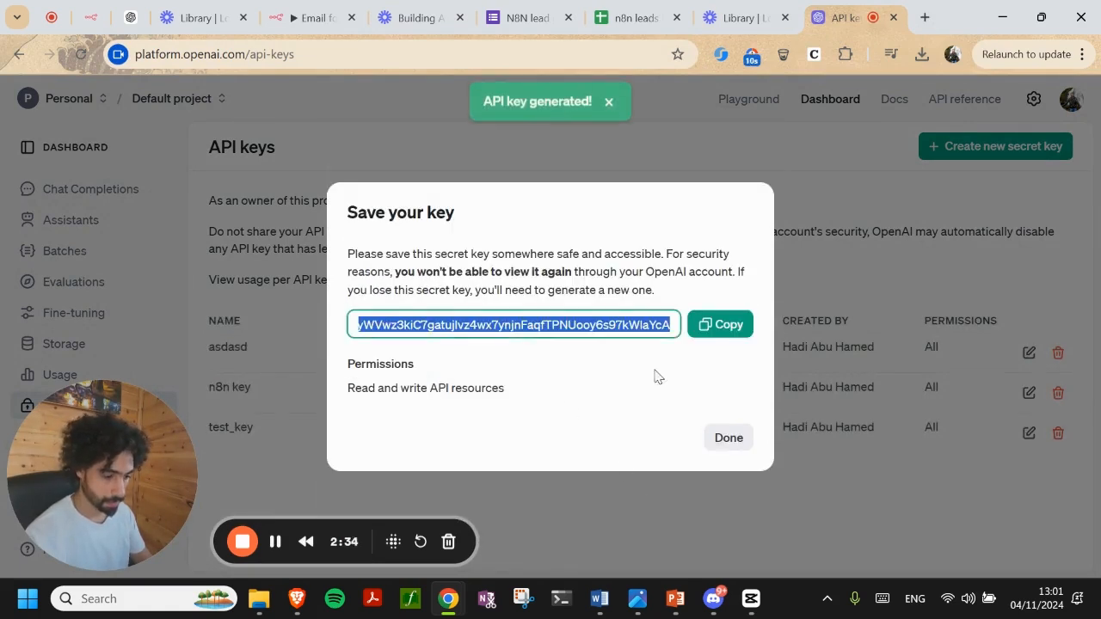
{"action": "left_click", "coordinate": [721, 324]}
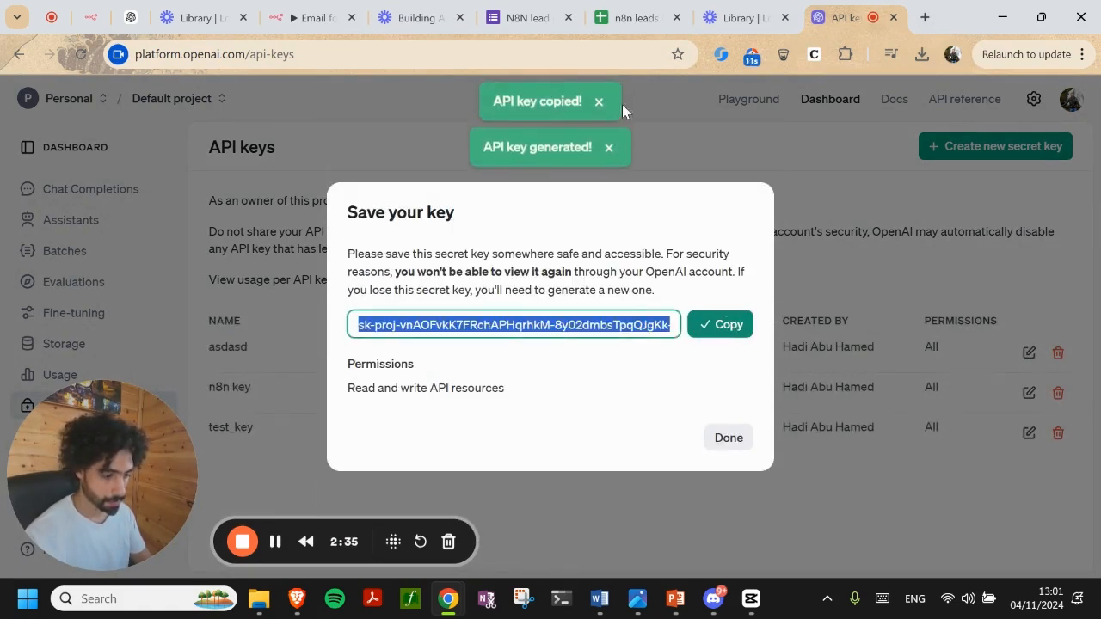
Paste the copied secret key into the n8n OpenAI credential's API Key field
{"action": "left_click", "coordinate": [310, 17]}
{"action": "left_click", "coordinate": [503, 332]}
{"action": "key", "text": "ctrl+v"}
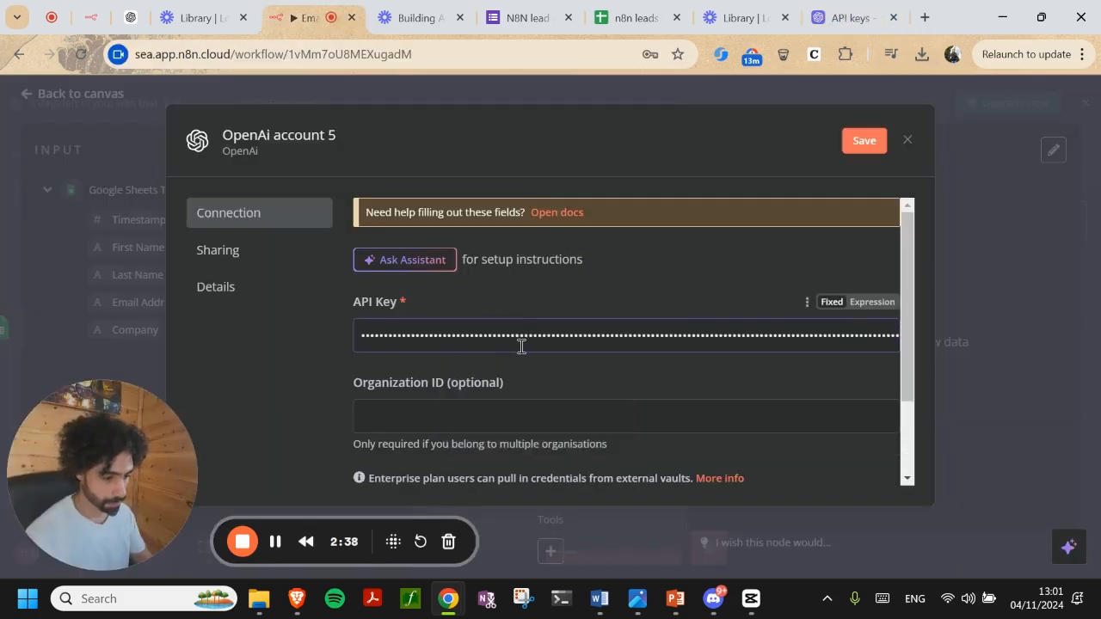
Save the 'OpenAi account 5' credential, confirm its connection tests successfully, and close the dialog
{"action": "left_click", "coordinate": [864, 142]}
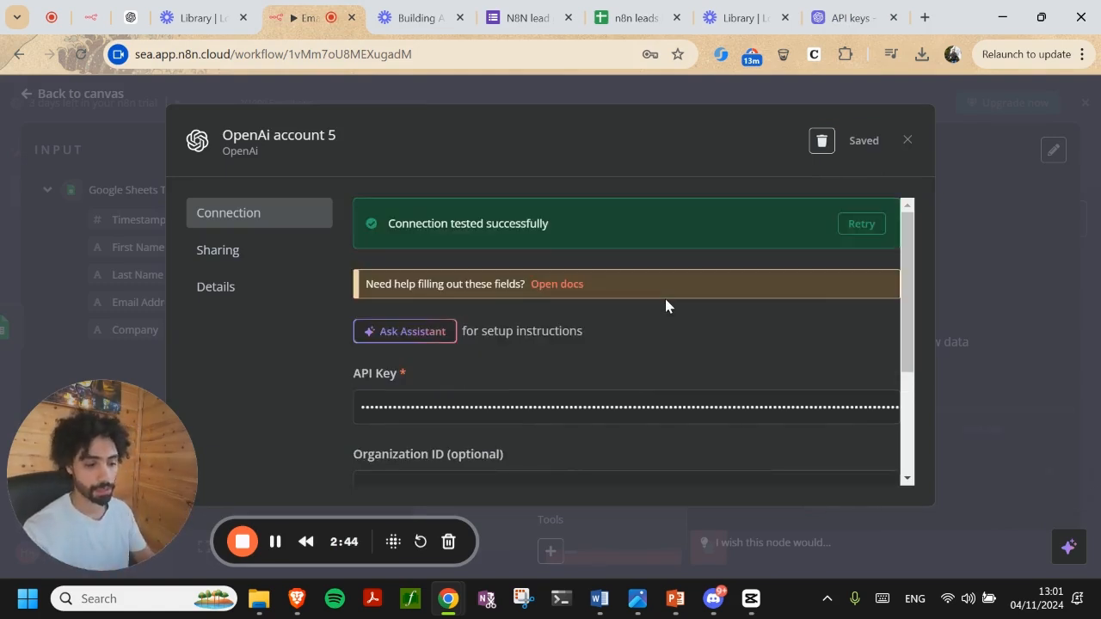
{"action": "left_click", "coordinate": [907, 142]}
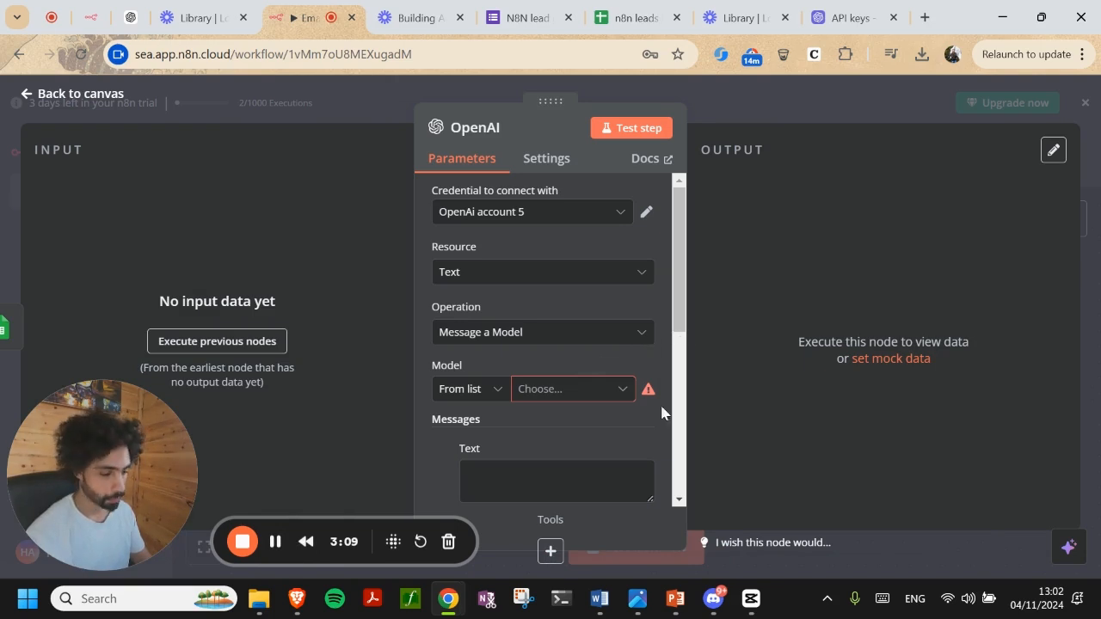
Enlarge the message Text box, paste the lead follow-up email prompt, and make it an expression
{"action": "scroll", "coordinate": [662, 413], "scroll_direction": "down", "scroll_amount": 2}
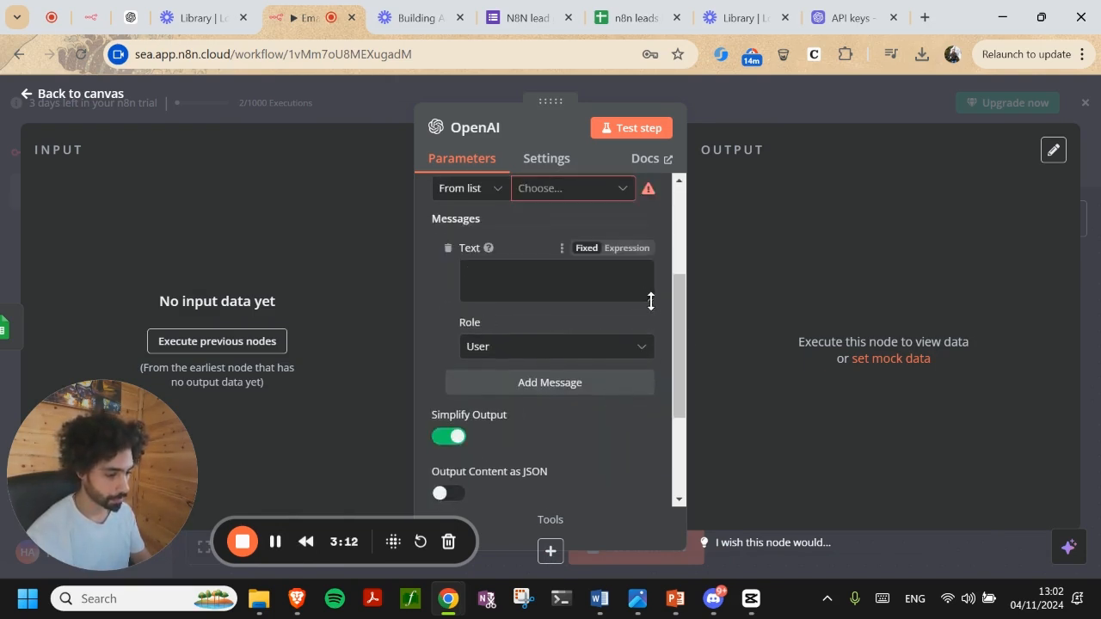
{"action": "left_click_drag", "start_coordinate": [651, 301], "coordinate": [652, 503]}
{"action": "left_click", "coordinate": [616, 336]}
{"action": "key", "text": "ctrl+v"}
{"action": "scroll", "coordinate": [663, 308], "scroll_direction": "down", "scroll_amount": 2}
{"action": "scroll", "coordinate": [663, 307], "scroll_direction": "up", "scroll_amount": 1}
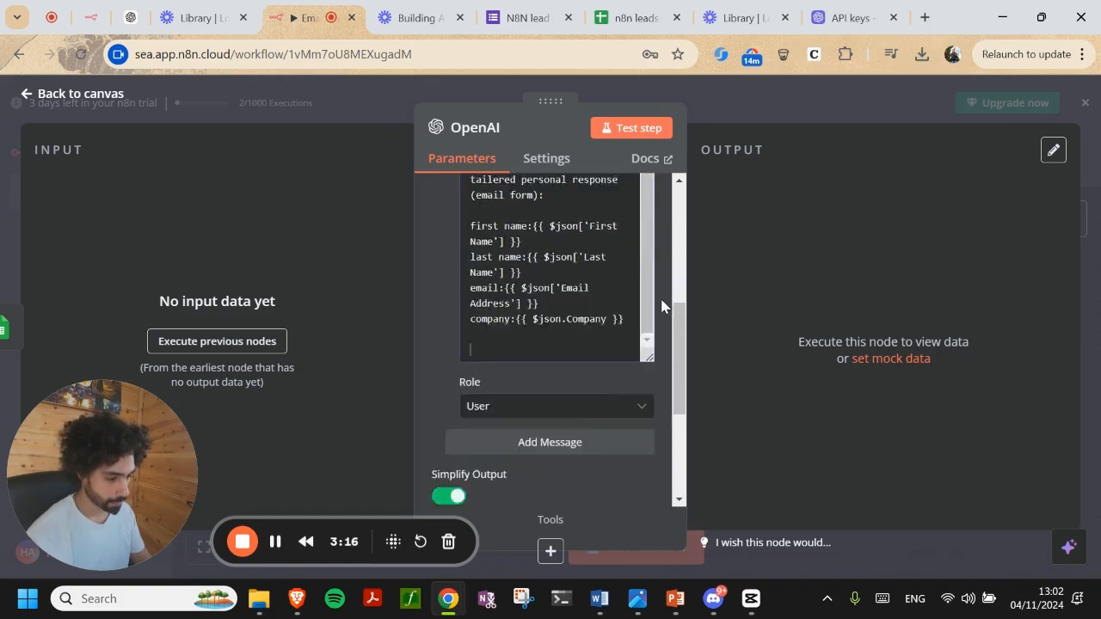
{"action": "scroll", "coordinate": [661, 307], "scroll_direction": "up", "scroll_amount": 3}
{"action": "left_click", "coordinate": [611, 248]}
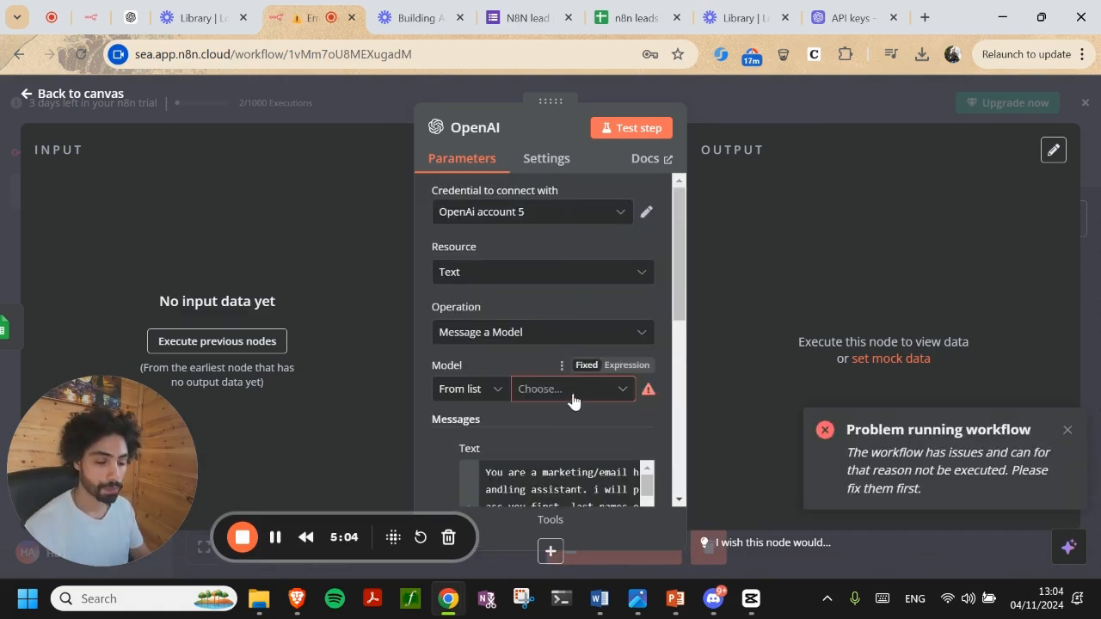
Choose GPT-4O as the model and view the prompt in the full expression editor
{"action": "left_click", "coordinate": [572, 392]}
{"action": "scroll", "coordinate": [565, 370], "scroll_direction": "down", "scroll_amount": 4}
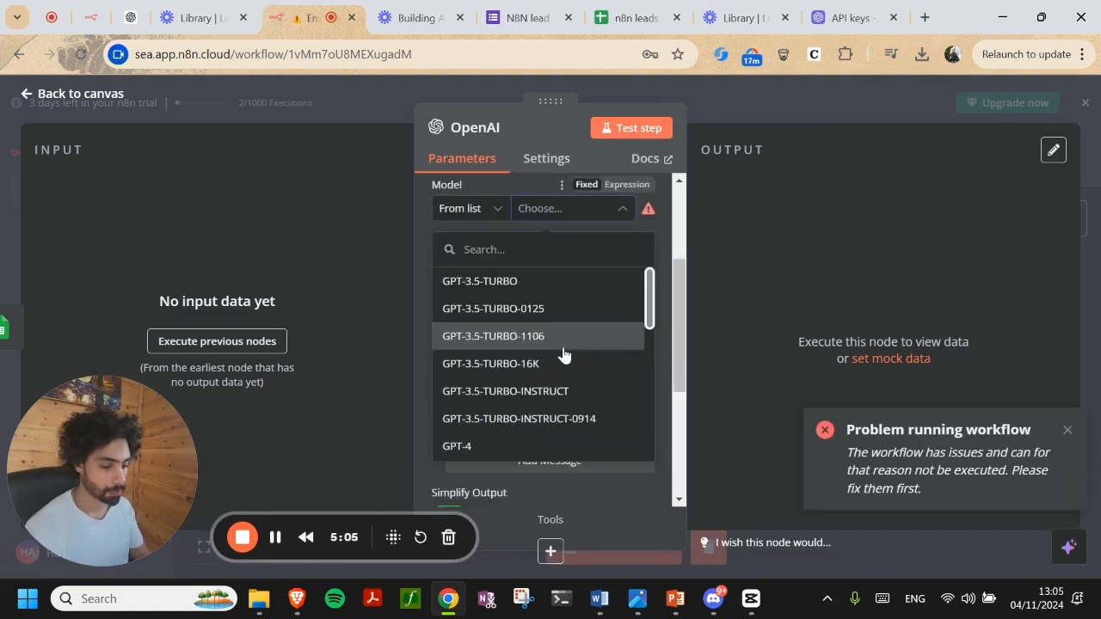
{"action": "scroll", "coordinate": [504, 393], "scroll_direction": "down", "scroll_amount": 3}
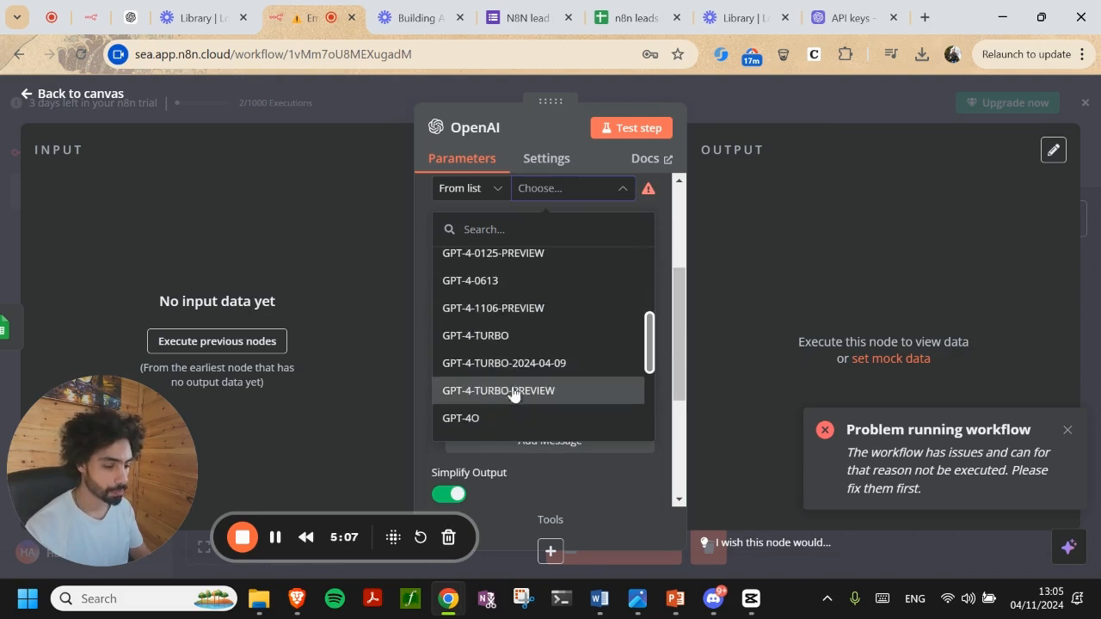
{"action": "left_click", "coordinate": [496, 420]}
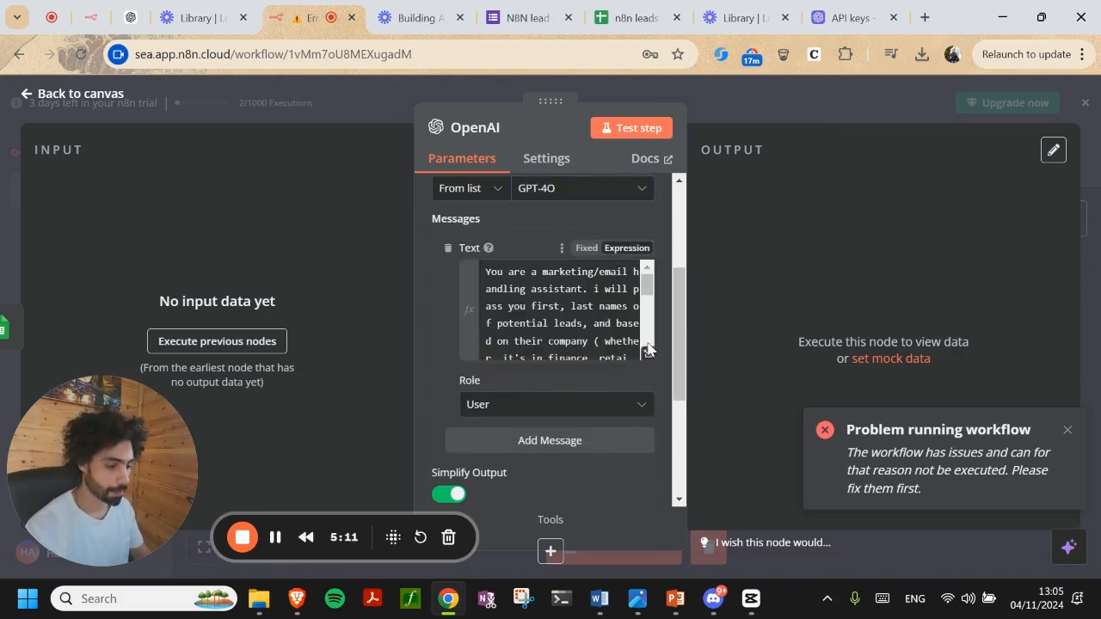
{"action": "left_click", "coordinate": [647, 348]}
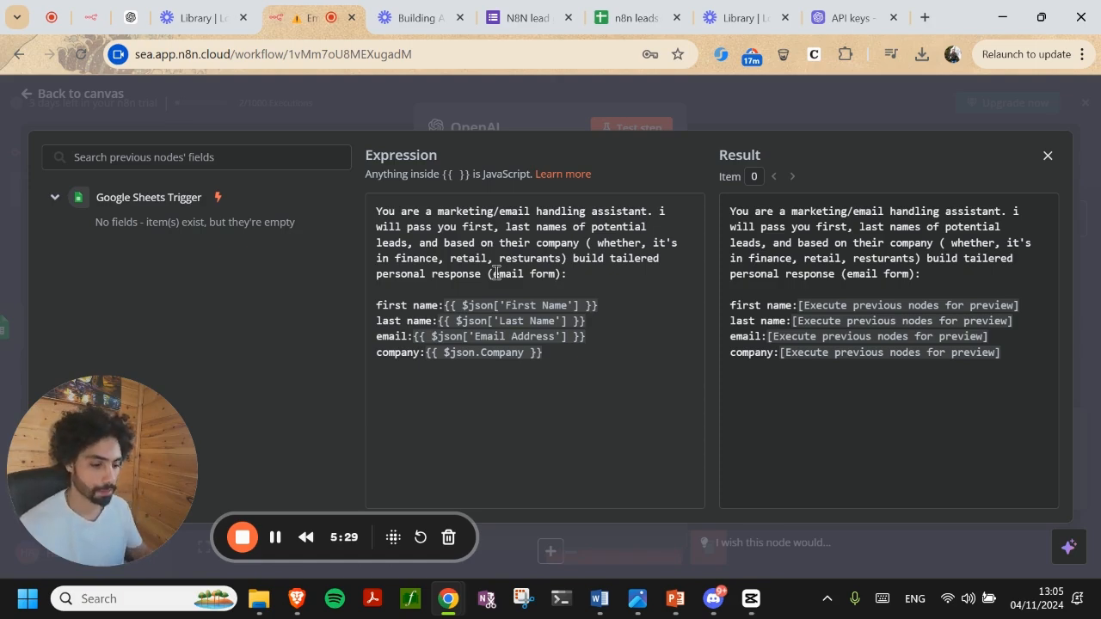
Test the OpenAI node, then check the prompt's resolved lead values in the expression editor
{"action": "left_click", "coordinate": [484, 116]}
{"action": "left_click", "coordinate": [632, 131]}
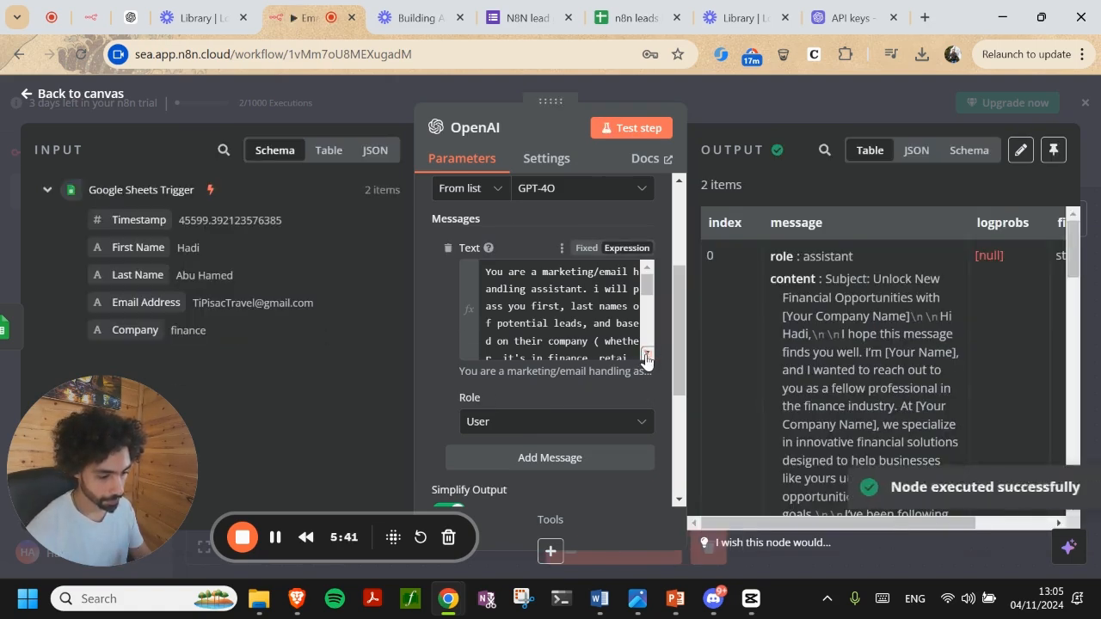
{"action": "left_click", "coordinate": [643, 359]}
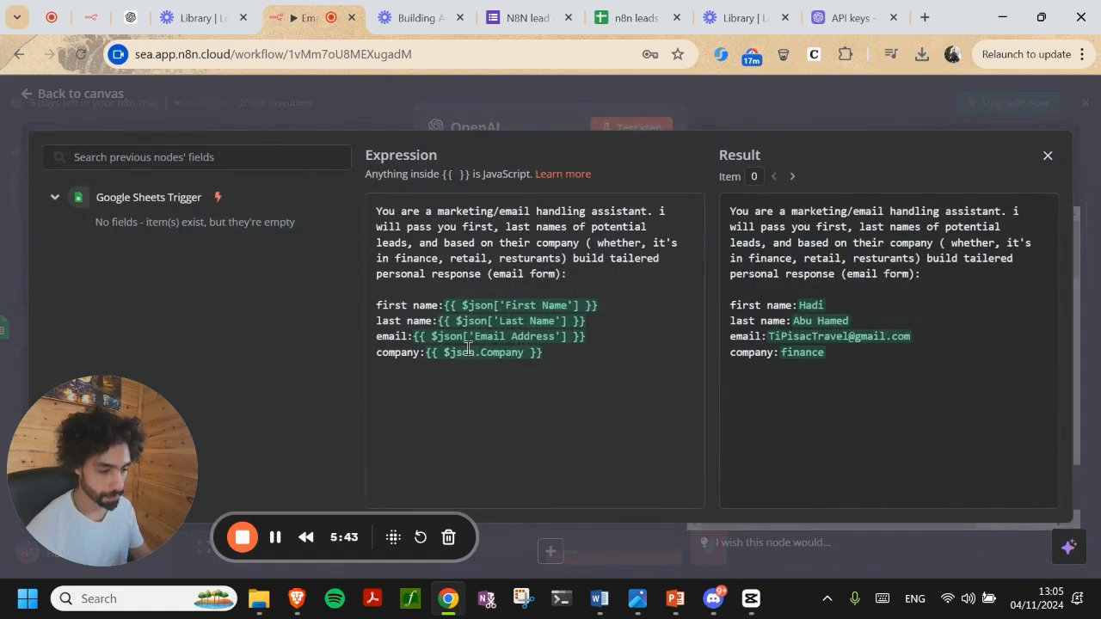
{"action": "left_click", "coordinate": [54, 198]}
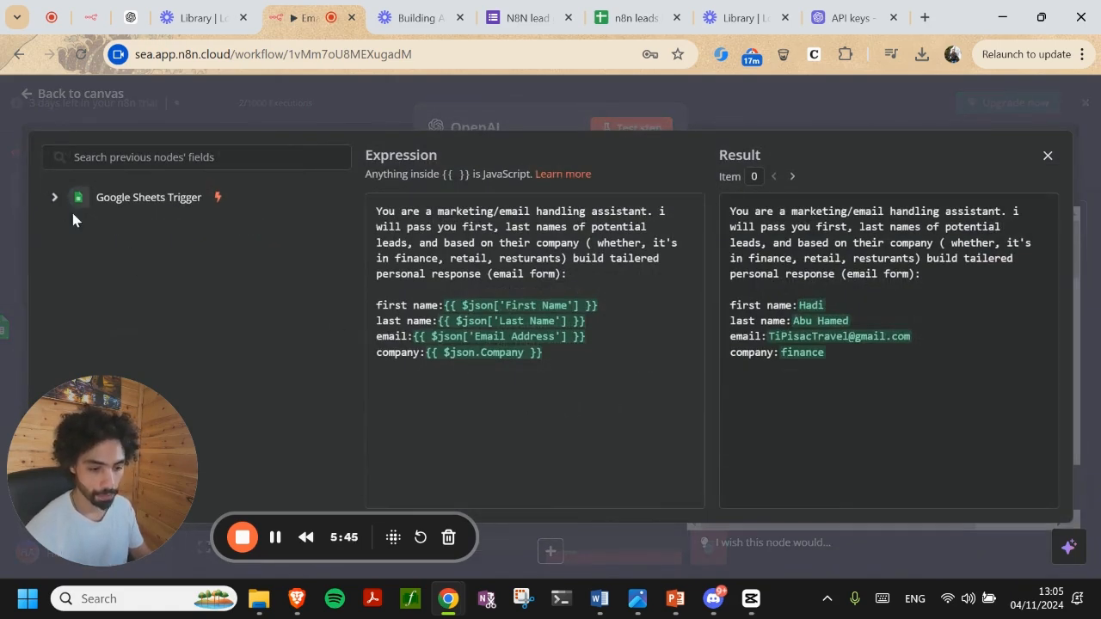
{"action": "left_click", "coordinate": [57, 199]}
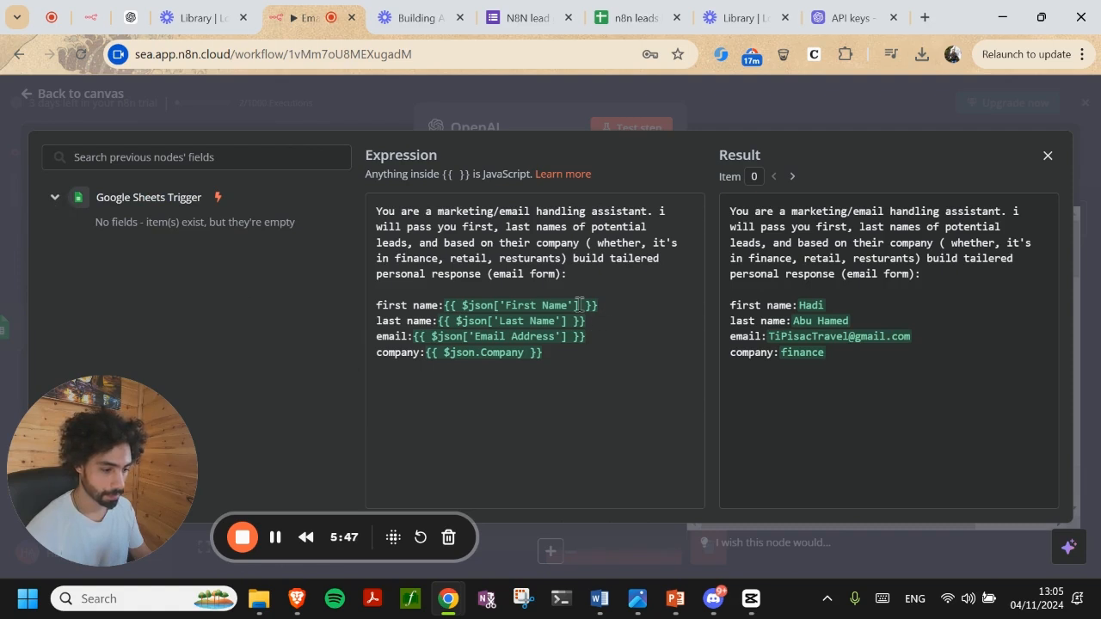
{"action": "left_click", "coordinate": [512, 340]}
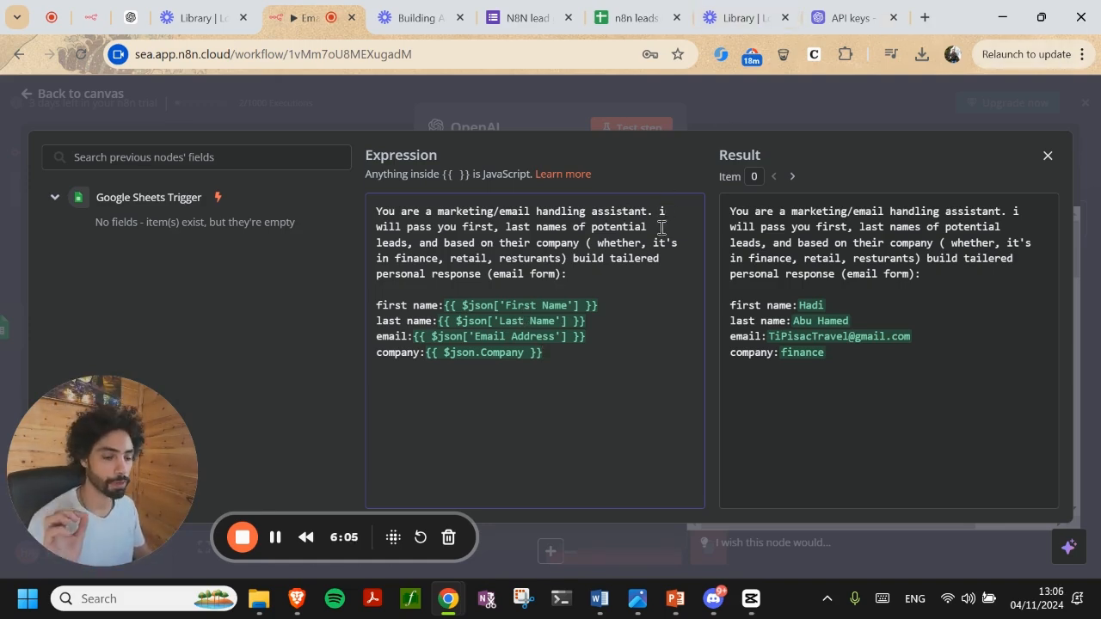
{"action": "left_click", "coordinate": [375, 126]}
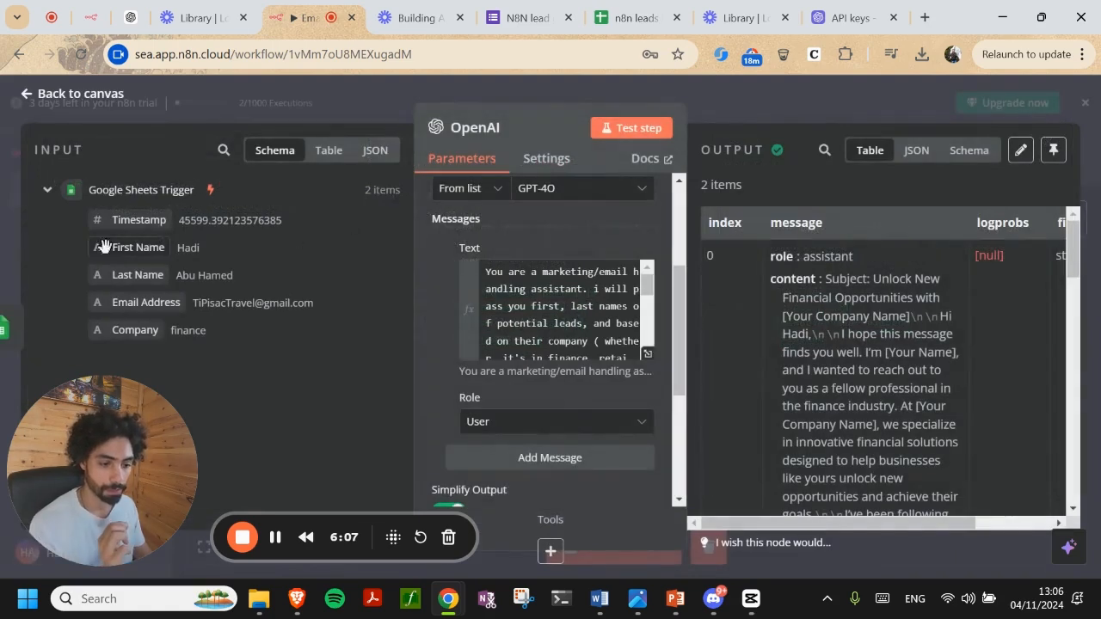
{"action": "left_click_drag", "start_coordinate": [363, 190], "coordinate": [401, 191]}
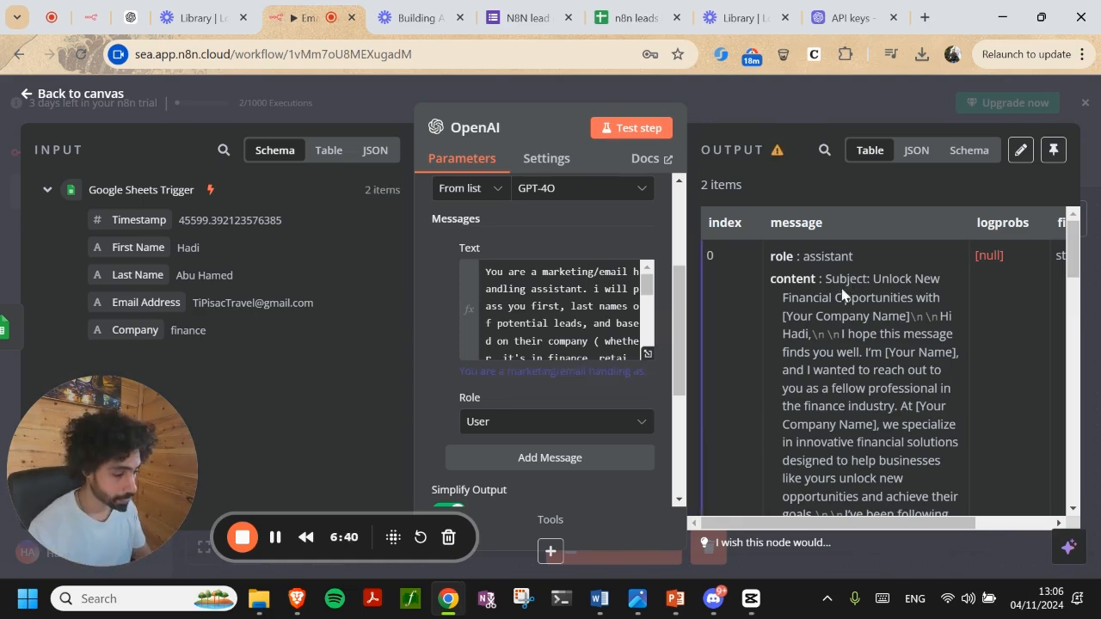
{"action": "left_click_drag", "start_coordinate": [800, 527], "coordinate": [774, 527]}
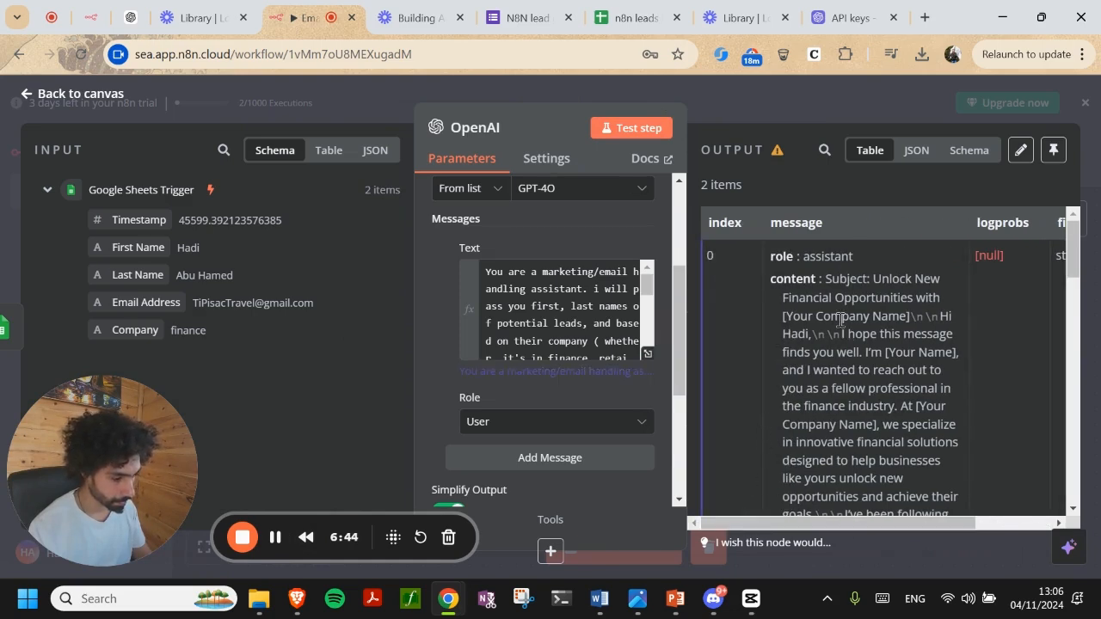
{"action": "scroll", "coordinate": [847, 333], "scroll_direction": "down", "scroll_amount": 2}
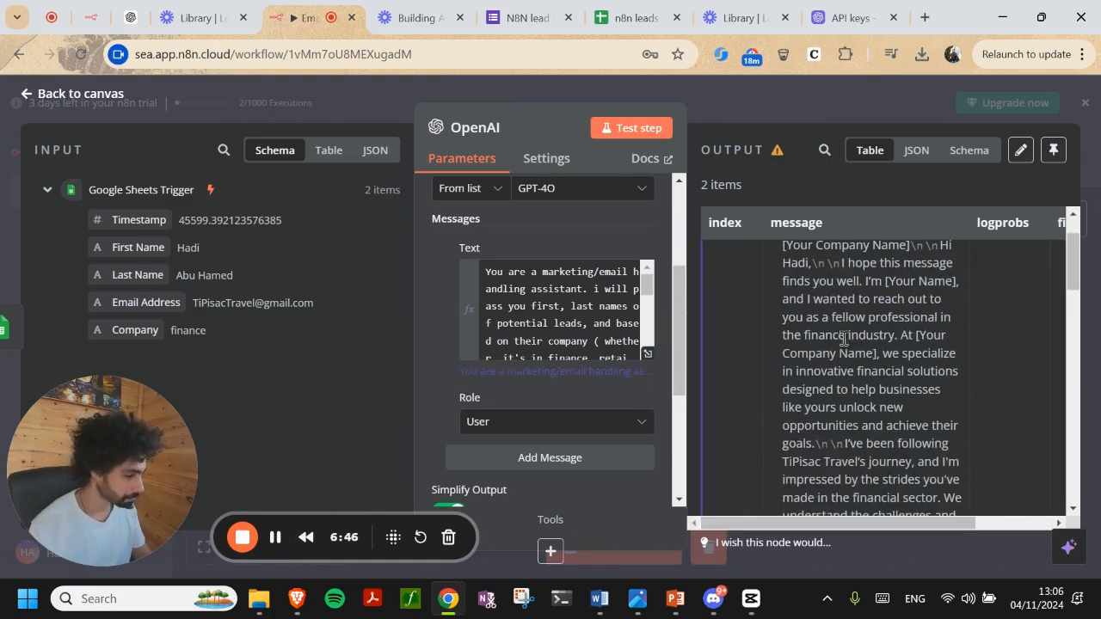
{"action": "scroll", "coordinate": [620, 340], "scroll_direction": "down", "scroll_amount": 3}
{"action": "scroll", "coordinate": [620, 340], "scroll_direction": "down", "scroll_amount": 5}
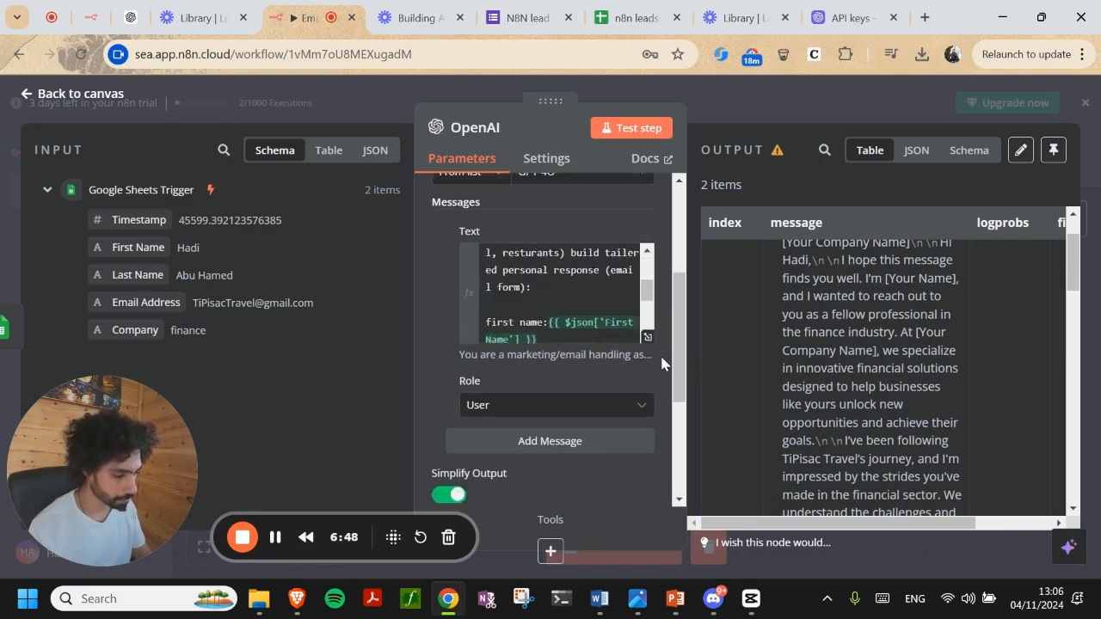
{"action": "scroll", "coordinate": [810, 342], "scroll_direction": "up", "scroll_amount": 2}
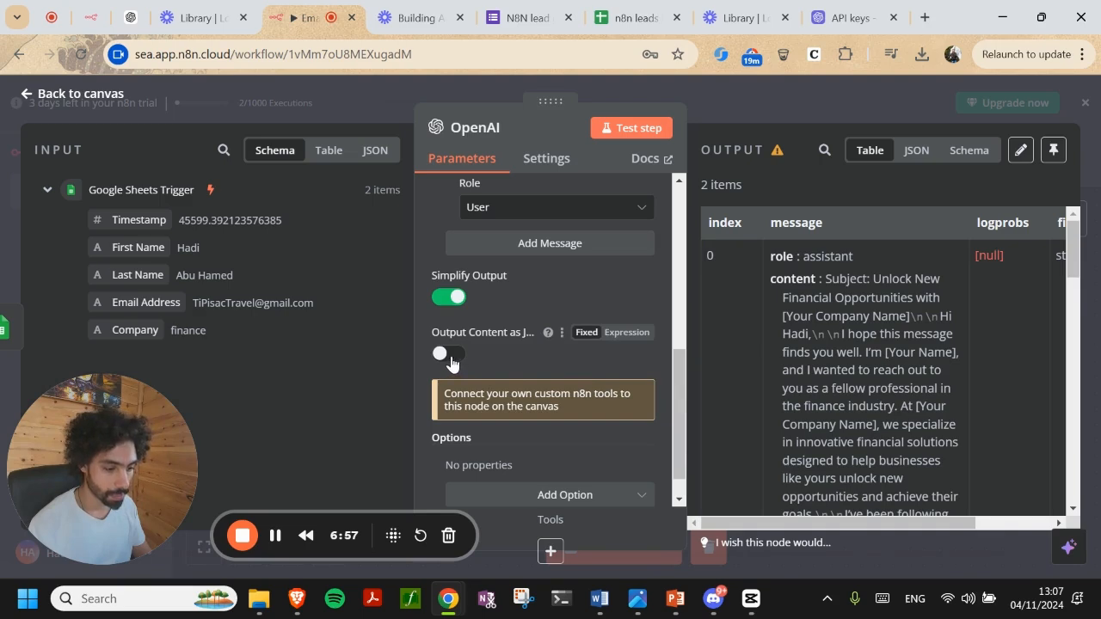
Enable 'Output Content as JSON' and rerun the OpenAI test, reviewing the subject and body output
{"action": "left_click", "coordinate": [448, 354]}
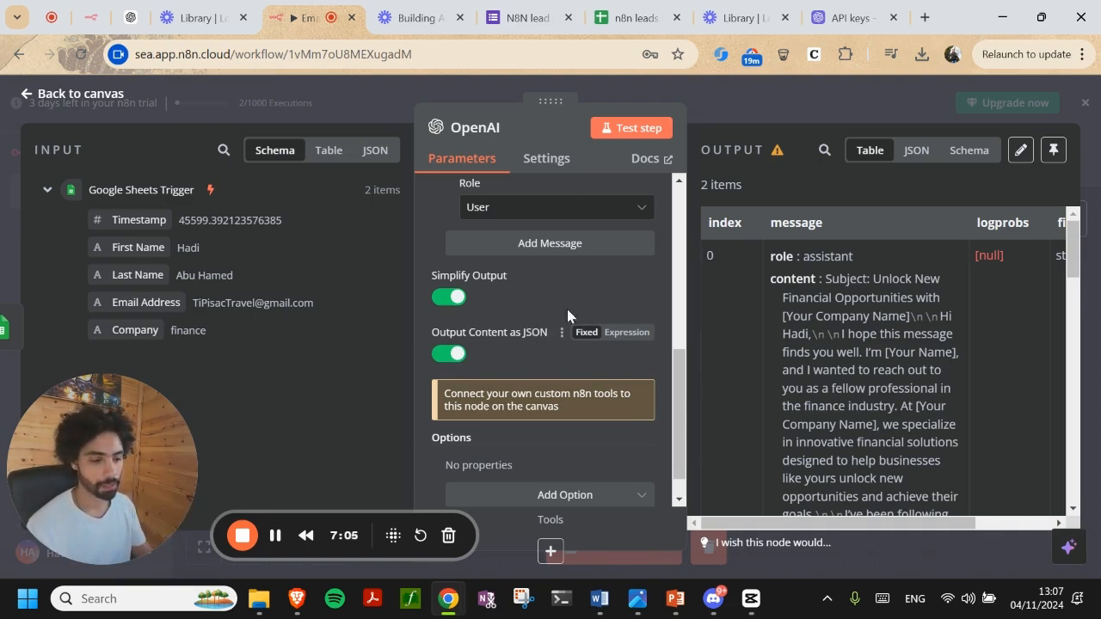
{"action": "left_click", "coordinate": [626, 129]}
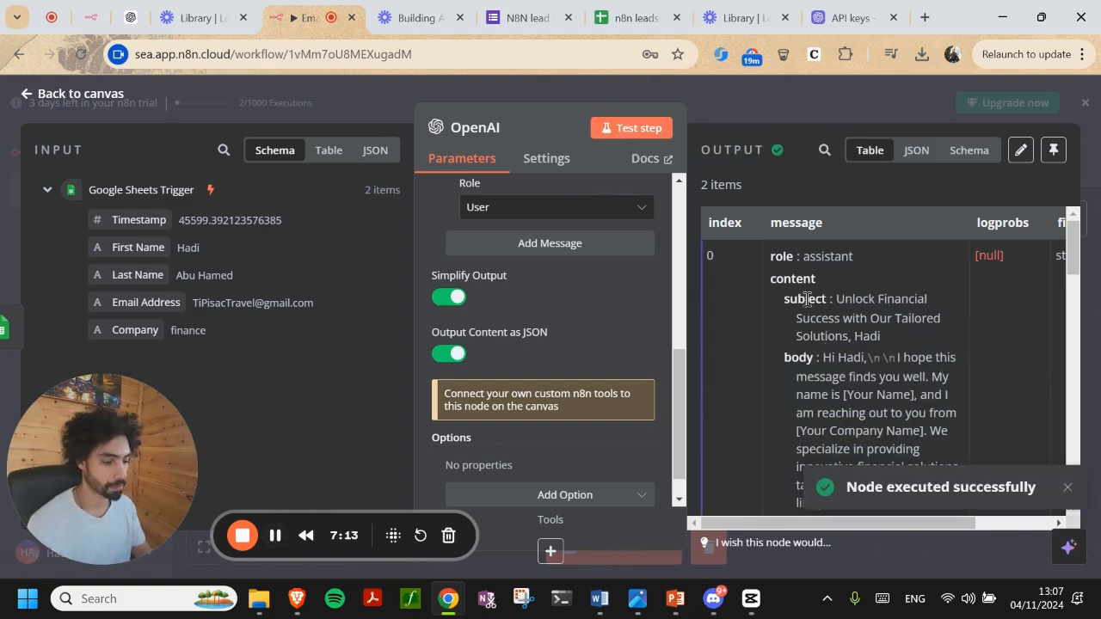
{"action": "scroll", "coordinate": [801, 351], "scroll_direction": "down", "scroll_amount": 2}
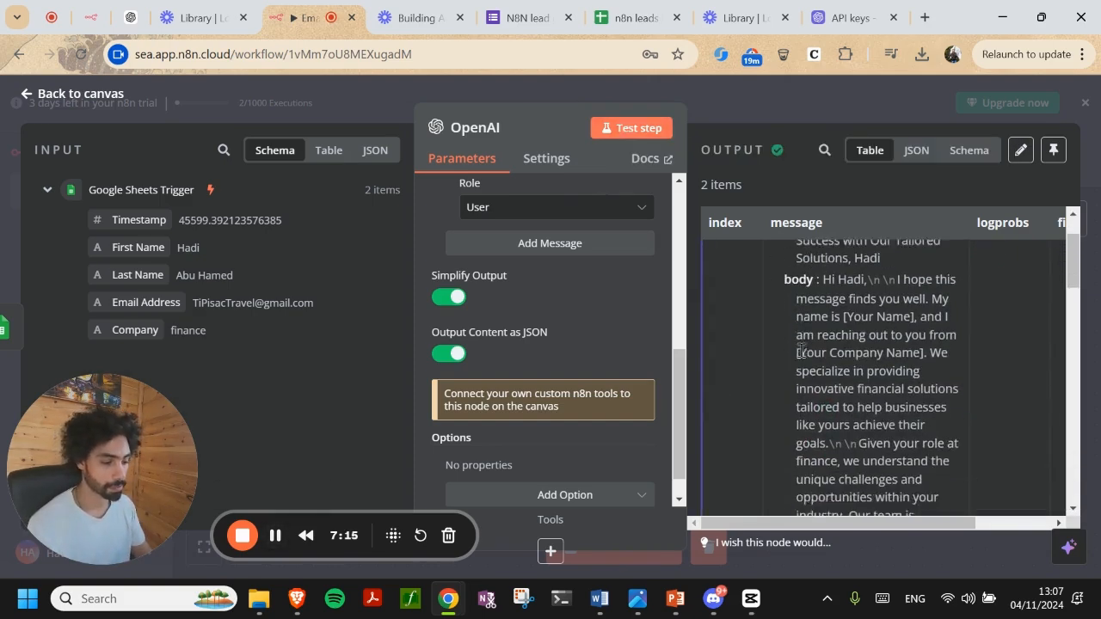
{"action": "scroll", "coordinate": [802, 351], "scroll_direction": "down", "scroll_amount": 5}
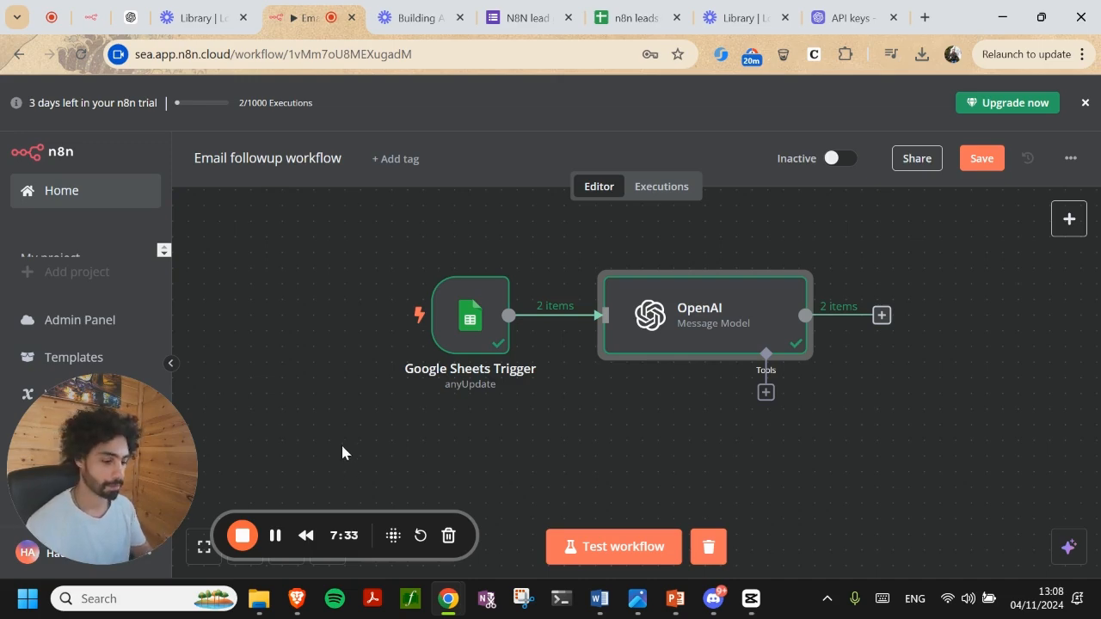
Add a Gmail 'Send a message' node after the OpenAI node
{"action": "left_click", "coordinate": [275, 535]}
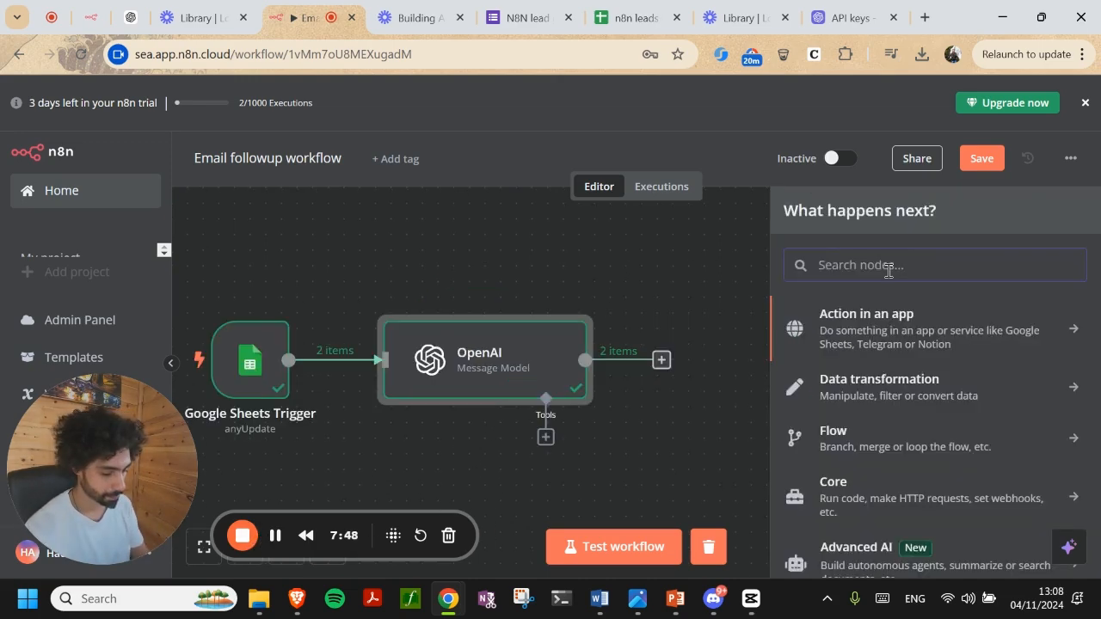
{"action": "type", "text": "gmail"}
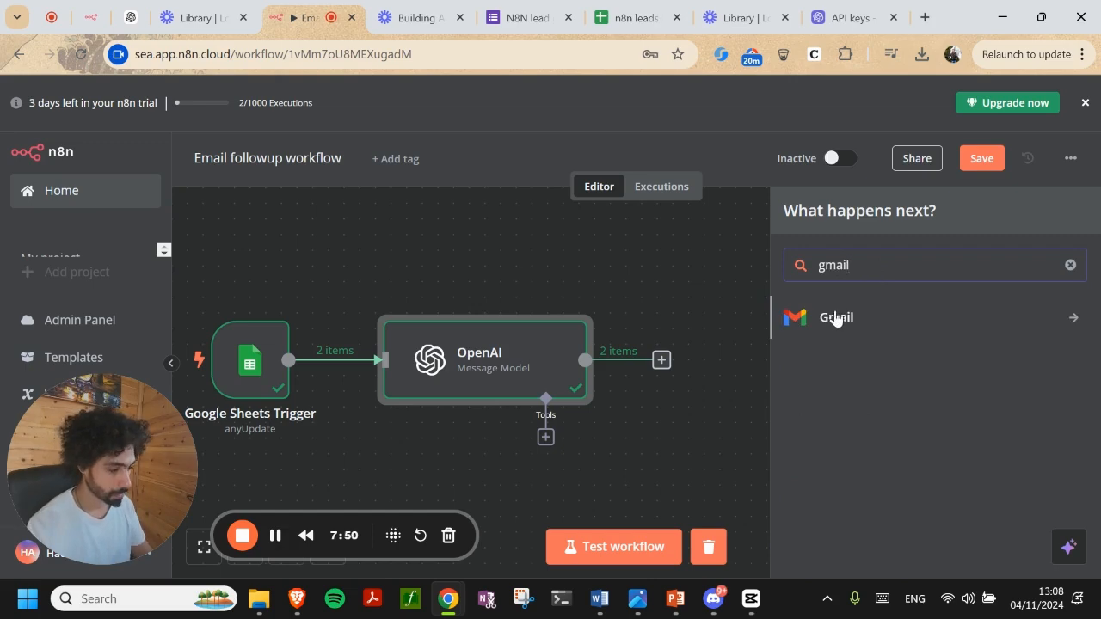
{"action": "left_click", "coordinate": [835, 318]}
{"action": "scroll", "coordinate": [858, 369], "scroll_direction": "down", "scroll_amount": 2}
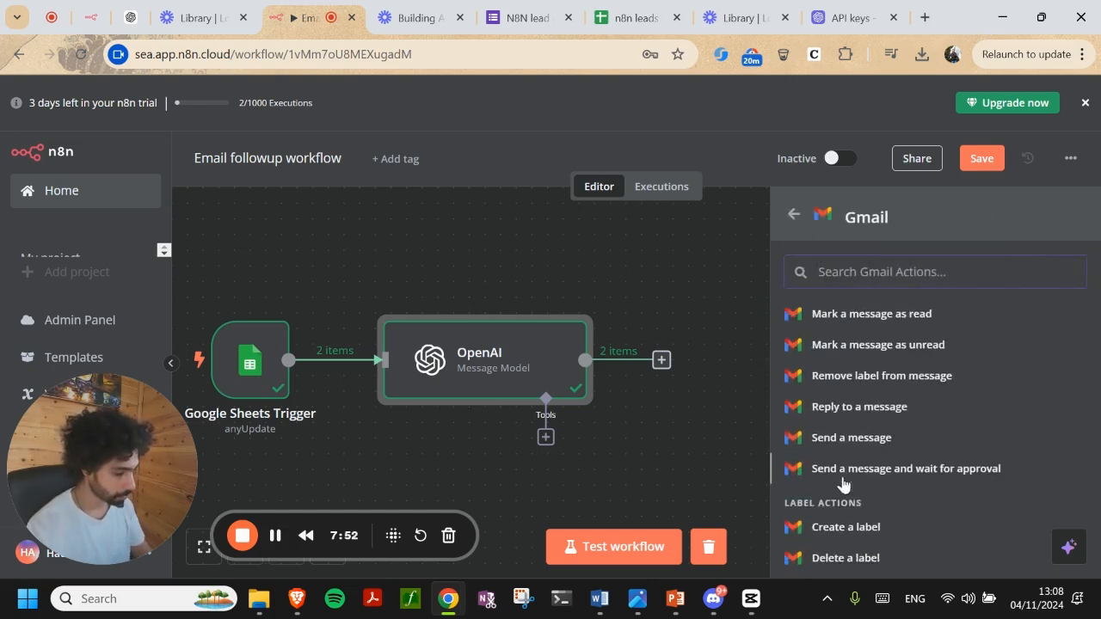
{"action": "left_click", "coordinate": [852, 439]}
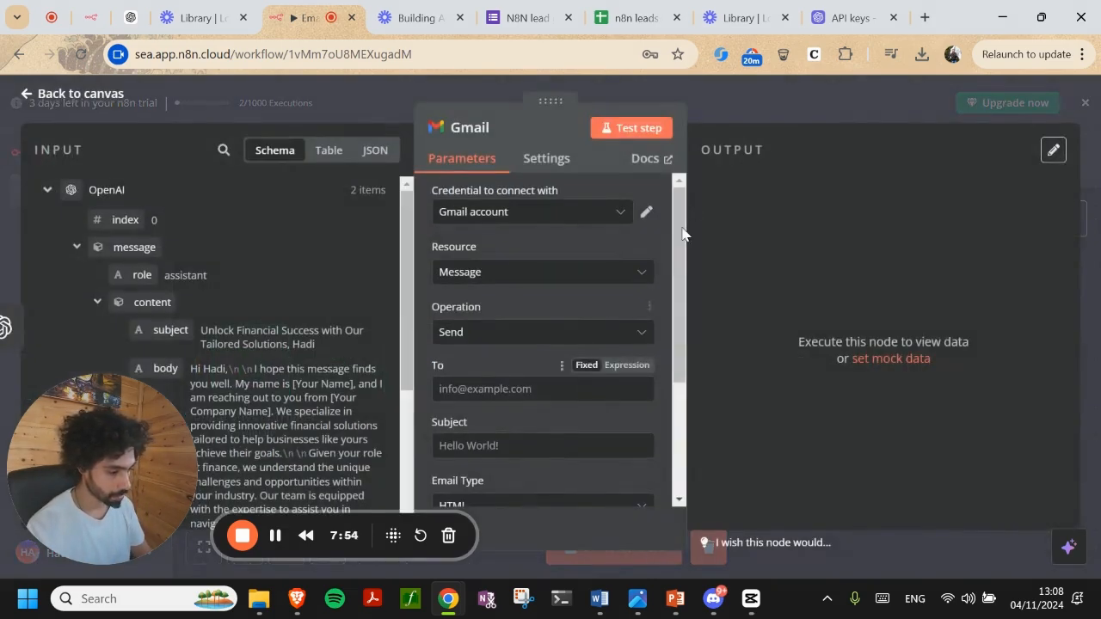
{"action": "left_click", "coordinate": [712, 103]}
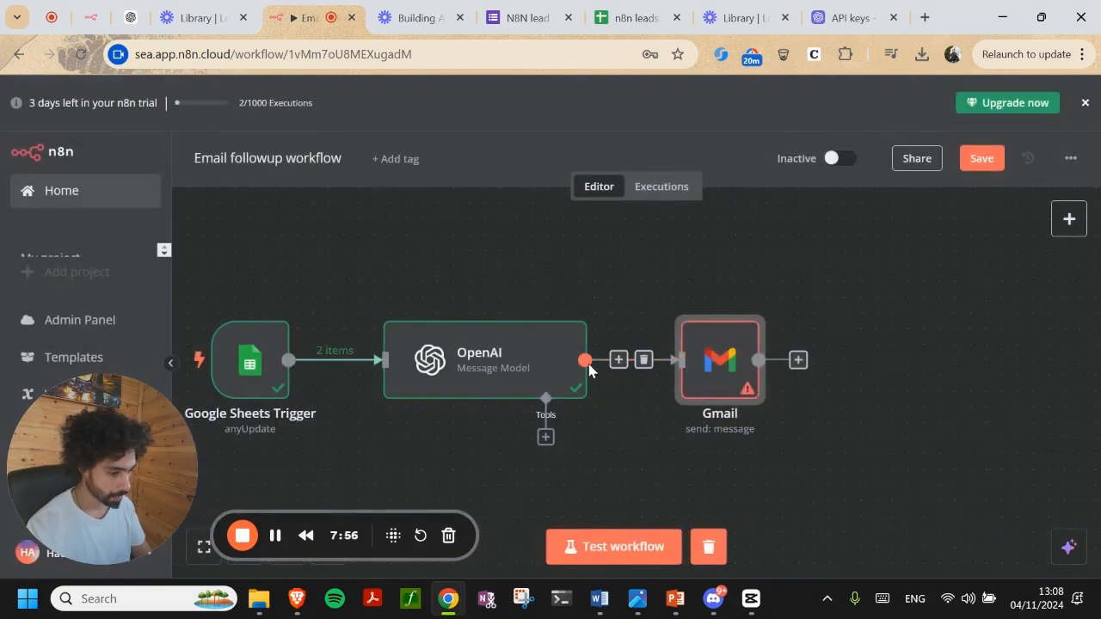
Branch a Discord 'Send a message' node off OpenAI and place Gmail above it
{"action": "left_click_drag", "start_coordinate": [698, 481], "coordinate": [702, 478]}
{"action": "type", "text": "diso"}
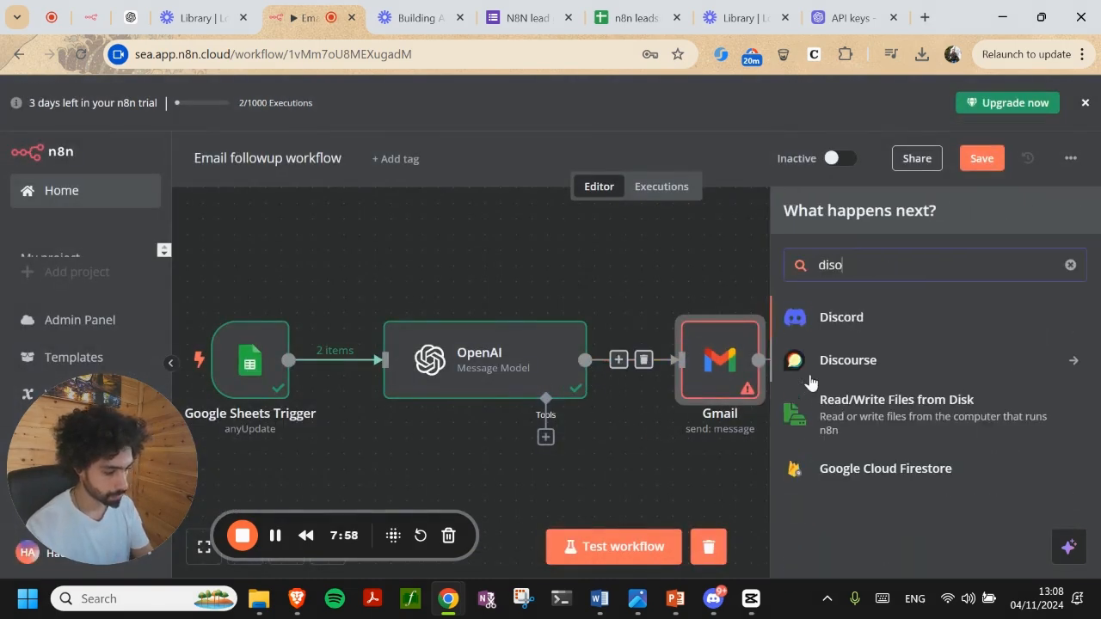
{"action": "left_click", "coordinate": [850, 316]}
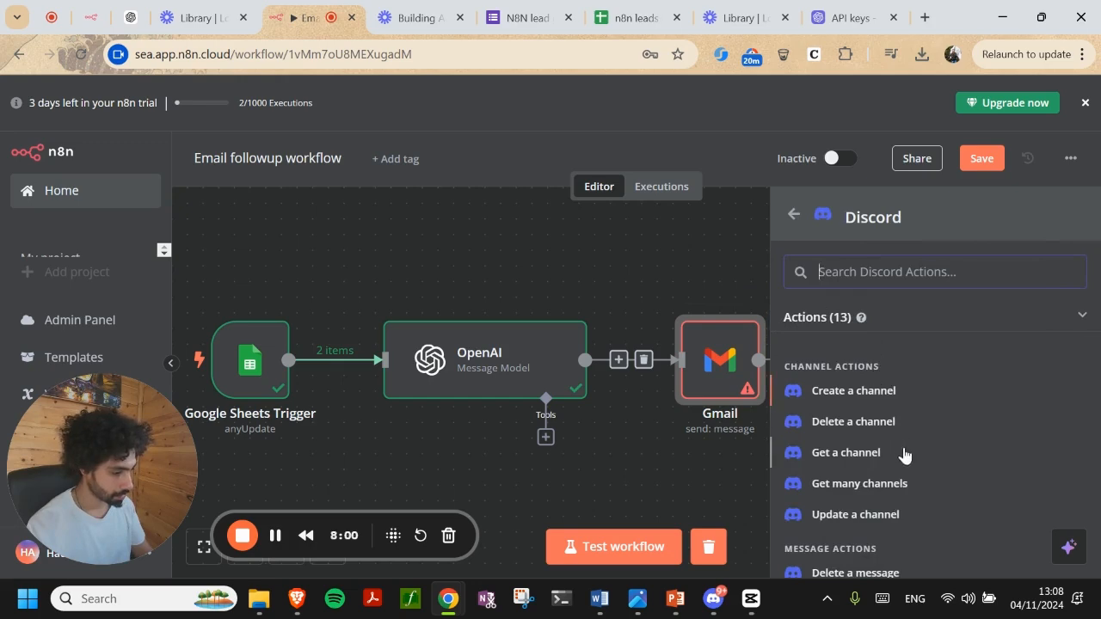
{"action": "scroll", "coordinate": [903, 454], "scroll_direction": "down", "scroll_amount": 3}
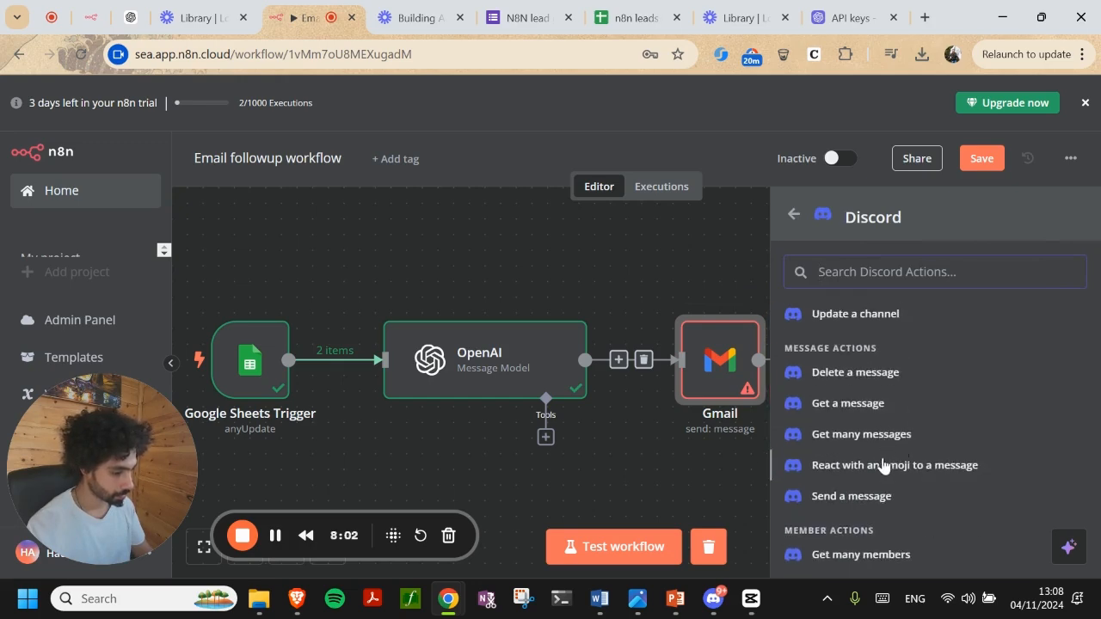
{"action": "left_click", "coordinate": [868, 499]}
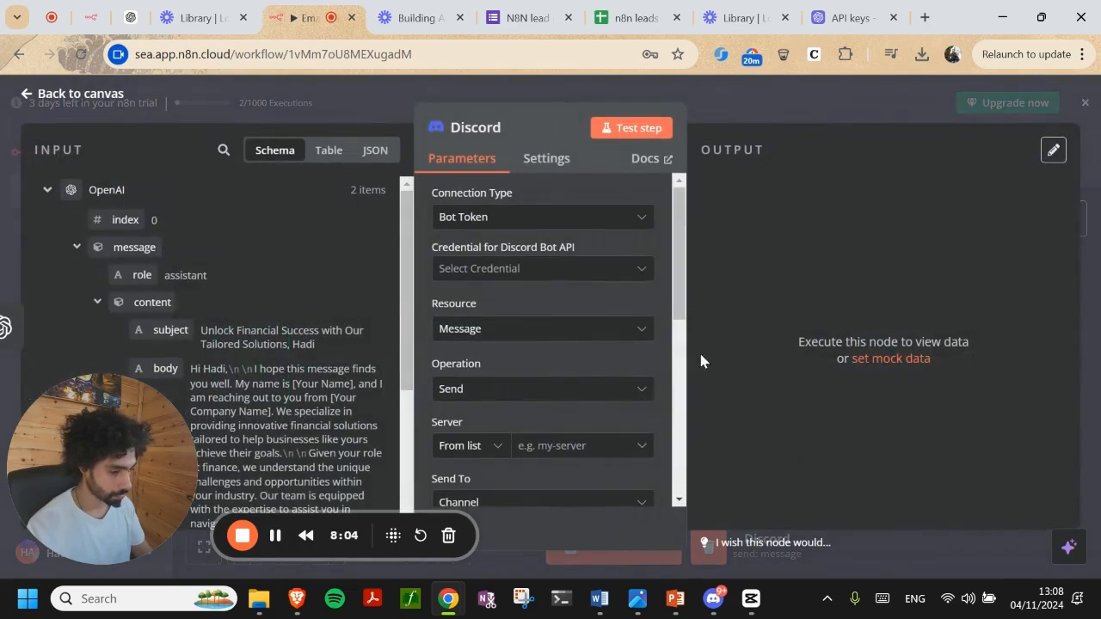
{"action": "left_click", "coordinate": [678, 102]}
{"action": "left_click_drag", "start_coordinate": [848, 312], "coordinate": [726, 253]}
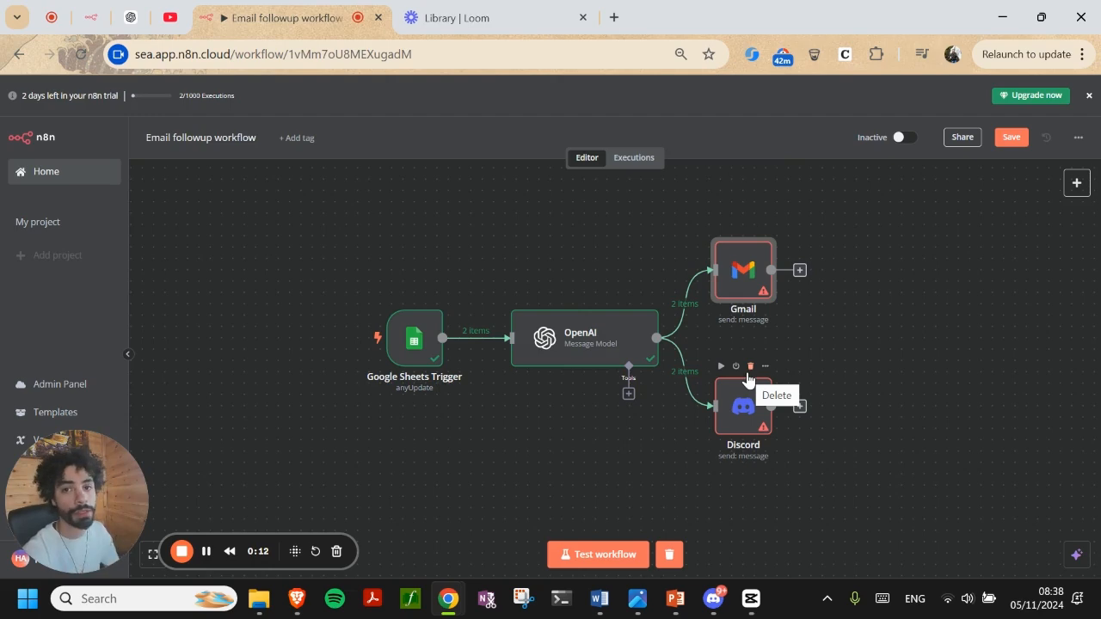
Start a new Gmail credential via '- Create New Credential -' and open a blank Chrome tab
{"action": "double_click", "coordinate": [746, 270]}
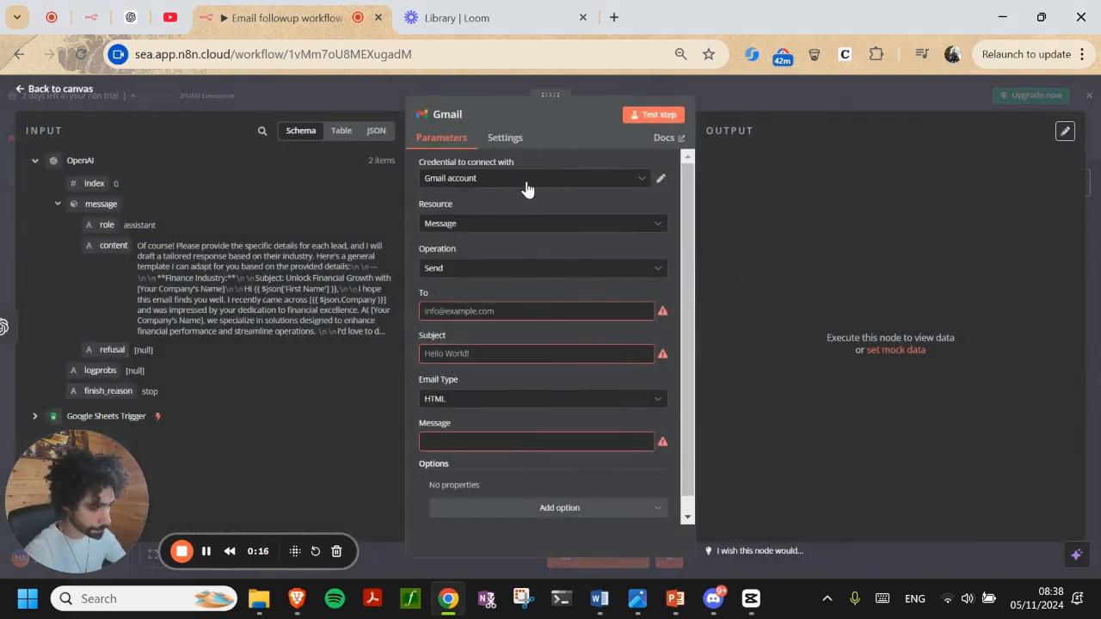
{"action": "left_click", "coordinate": [524, 184]}
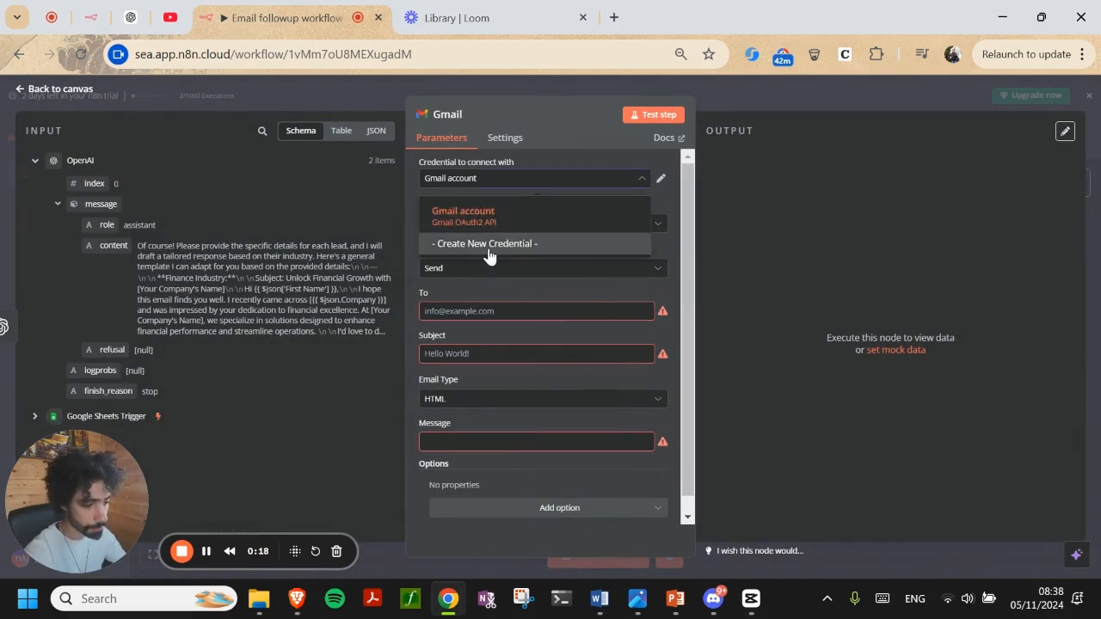
{"action": "left_click", "coordinate": [489, 245]}
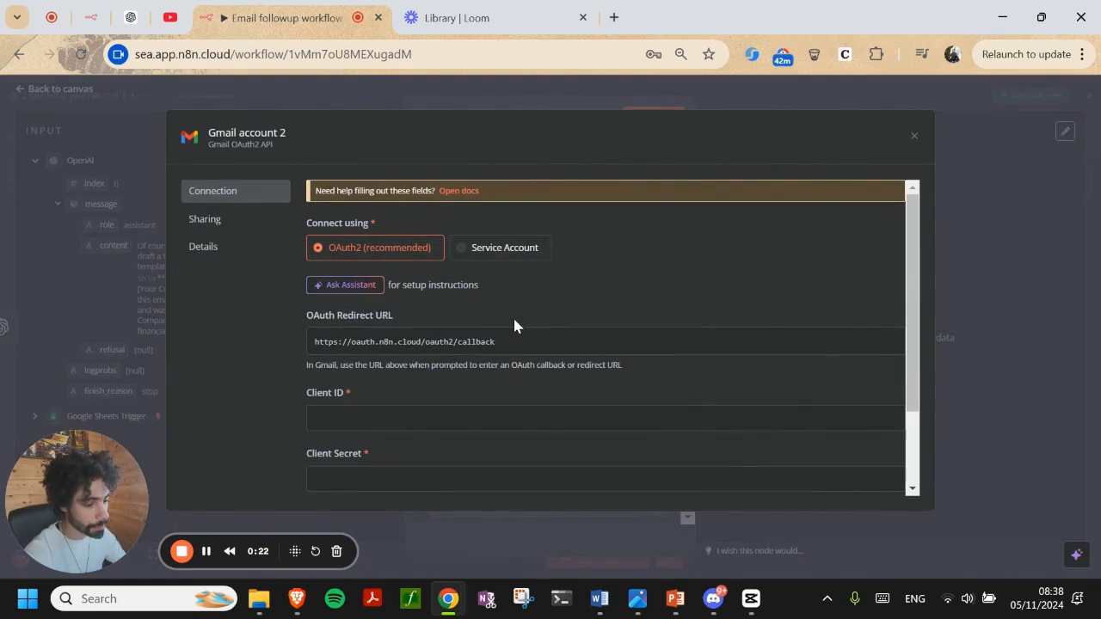
{"action": "scroll", "coordinate": [481, 378], "scroll_direction": "down", "scroll_amount": 2}
{"action": "scroll", "coordinate": [344, 379], "scroll_direction": "up", "scroll_amount": 2}
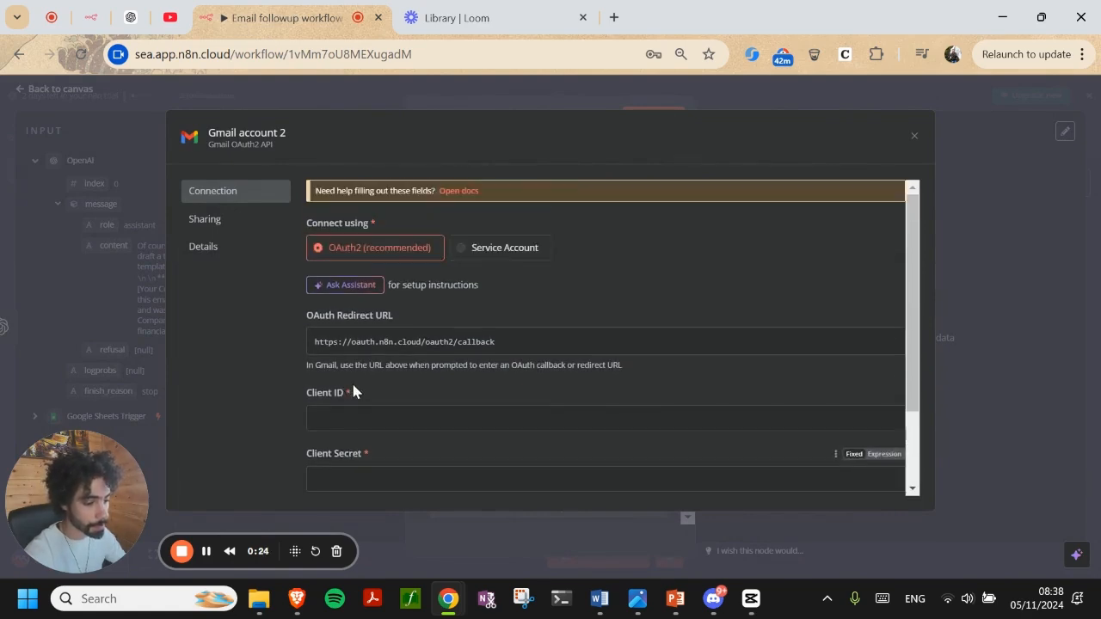
{"action": "left_click", "coordinate": [613, 17]}
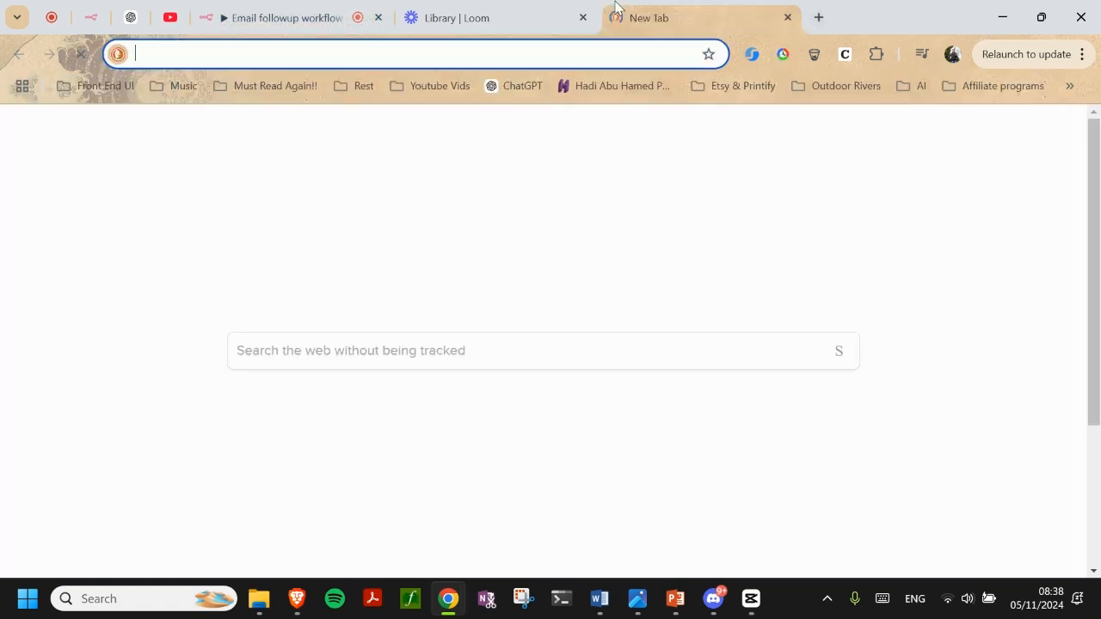
Search 'google c' in the address bar and load the Google Cloud console for n8n-proj
{"action": "type", "text": "coul"}
{"action": "key", "text": "BackSpace"}
{"action": "key", "text": "BackSpace"}
{"action": "key", "text": "BackSpace"}
{"action": "key", "text": "BackSpace"}
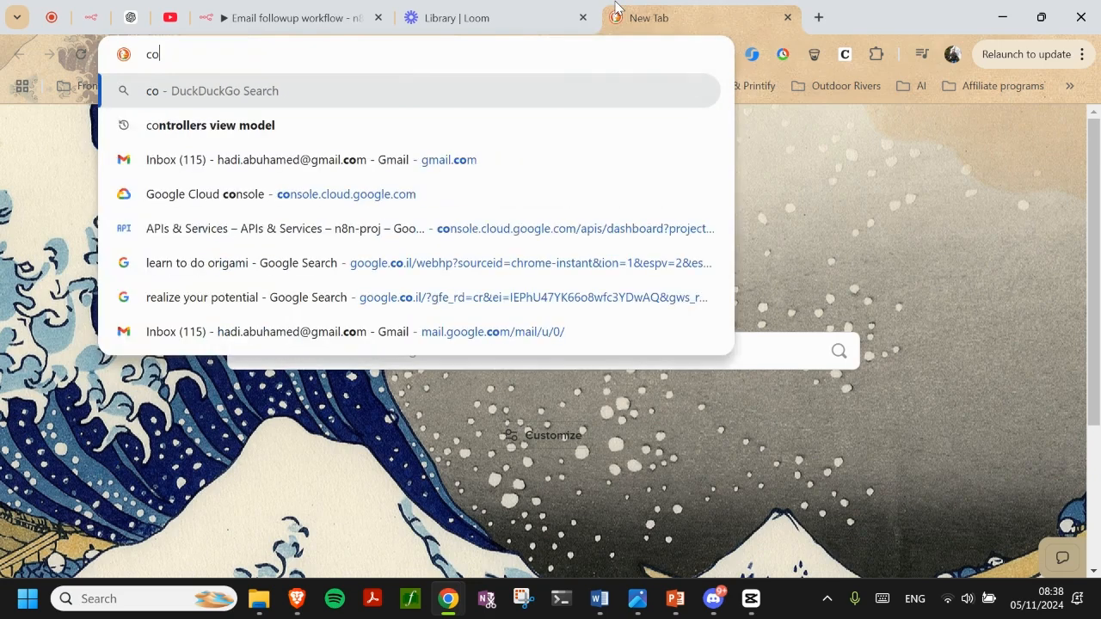
{"action": "type", "text": "go"}
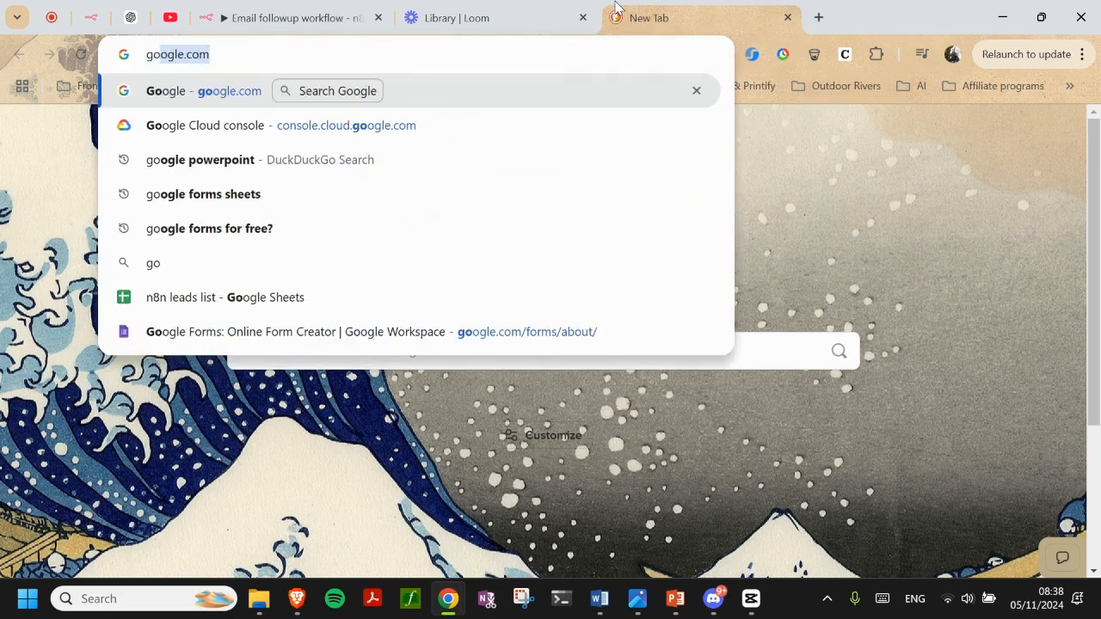
{"action": "type", "text": "ogle cl"}
{"action": "key", "text": "BackSpace"}
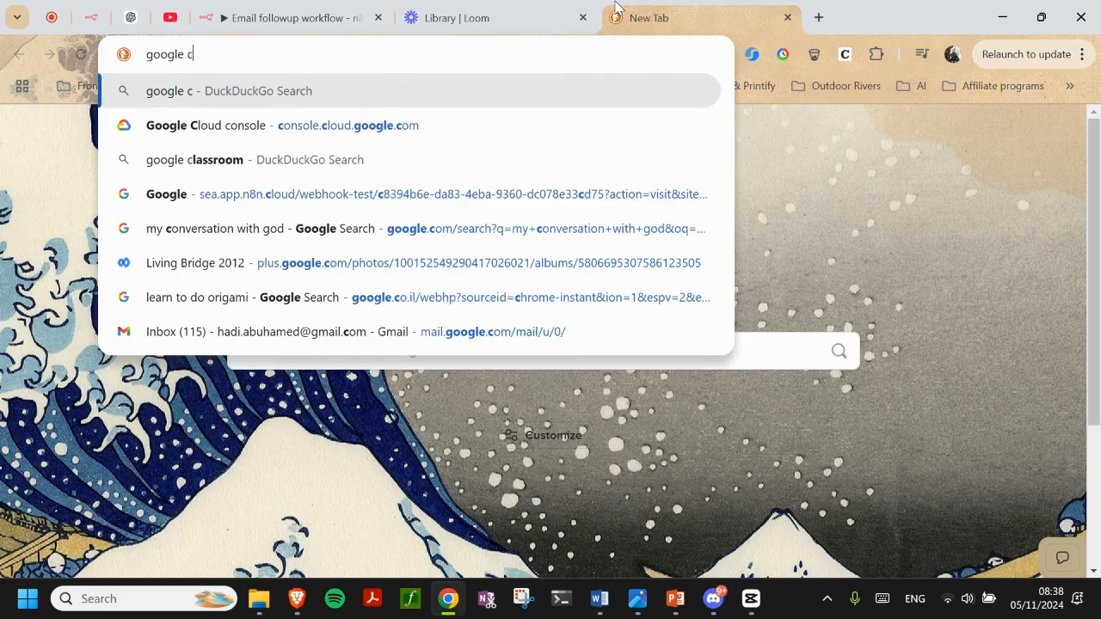
{"action": "key", "text": "Down"}
{"action": "key", "text": "Return"}
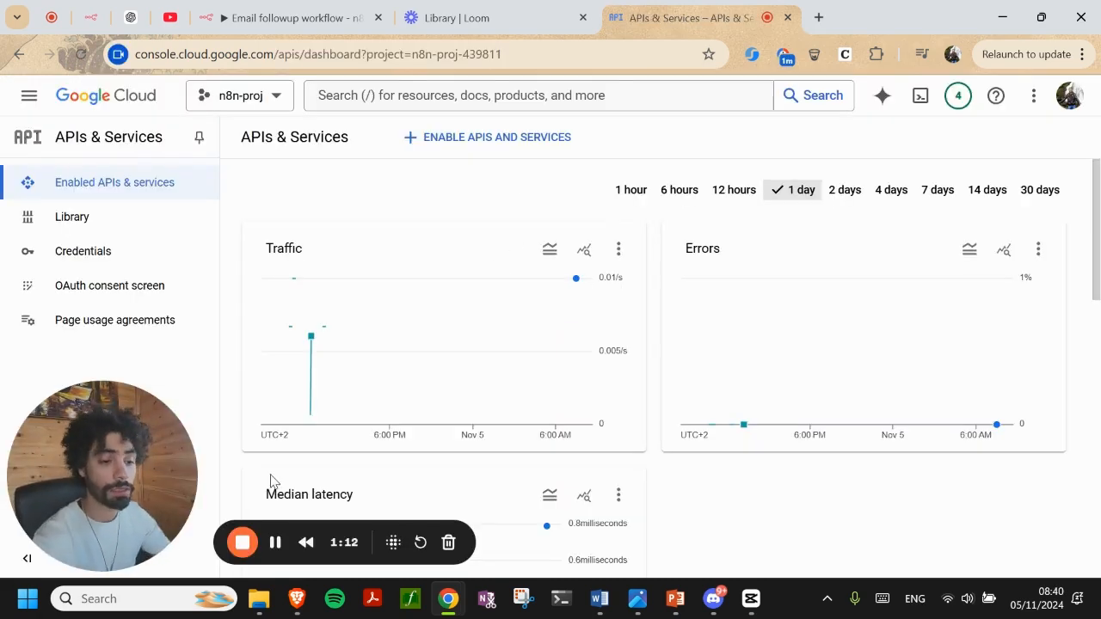
On the Credentials page, start a new OAuth client ID of type Web application
{"action": "left_click", "coordinate": [116, 263]}
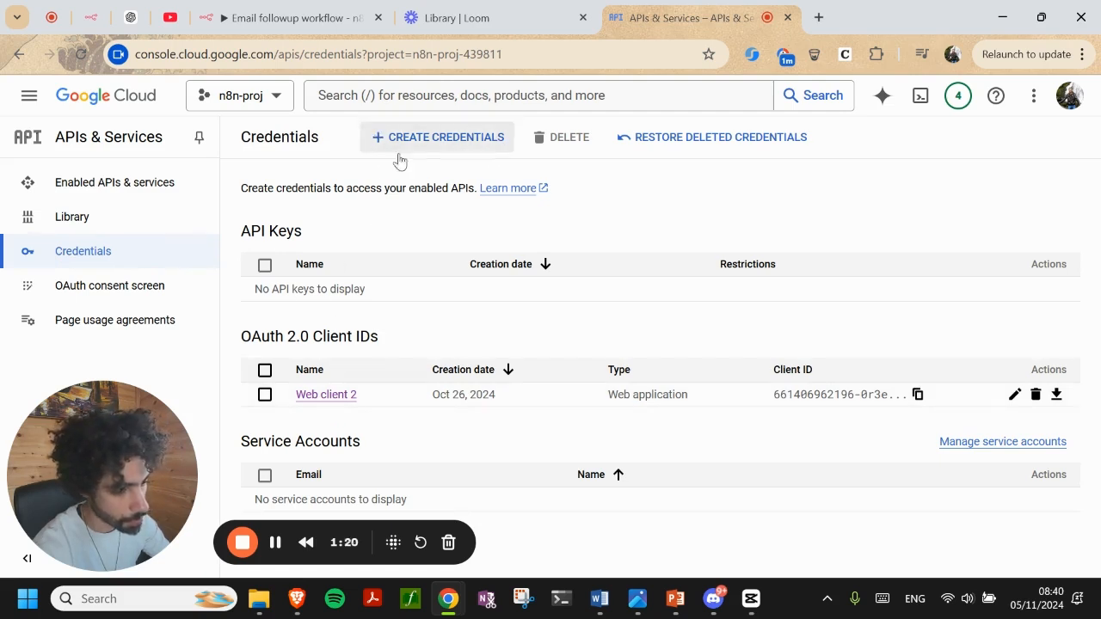
{"action": "left_click", "coordinate": [444, 145]}
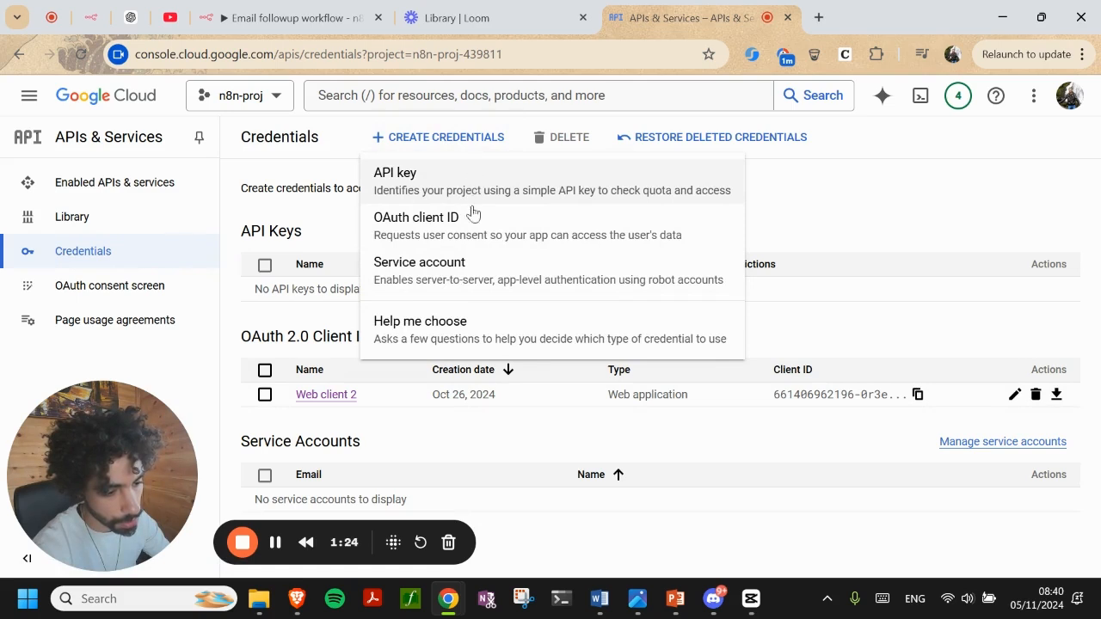
{"action": "left_click", "coordinate": [444, 230]}
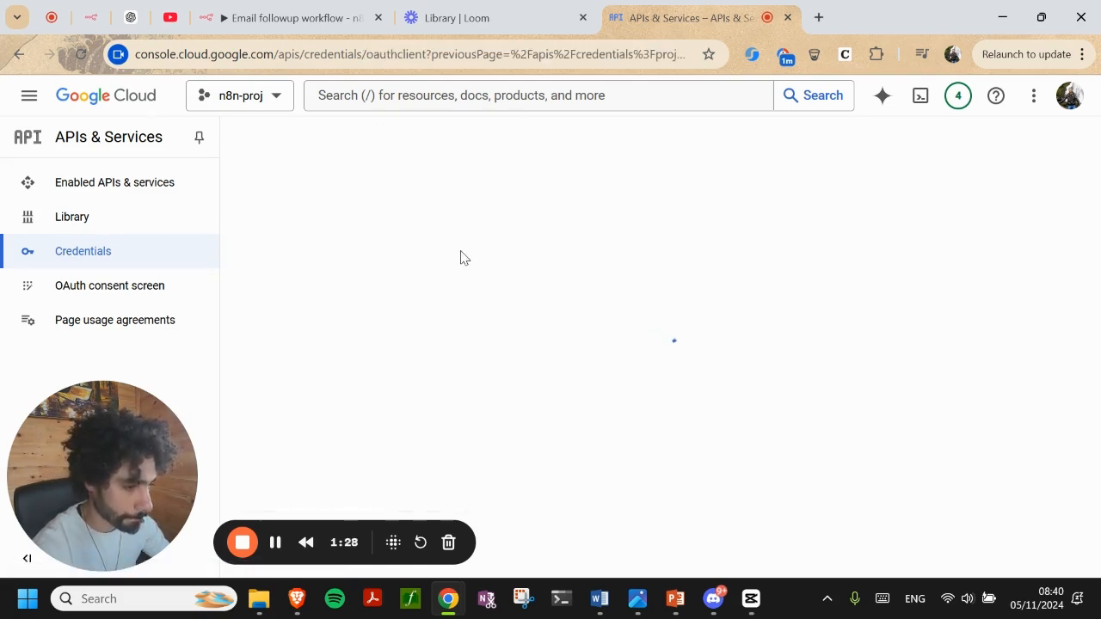
{"action": "left_click", "coordinate": [434, 265]}
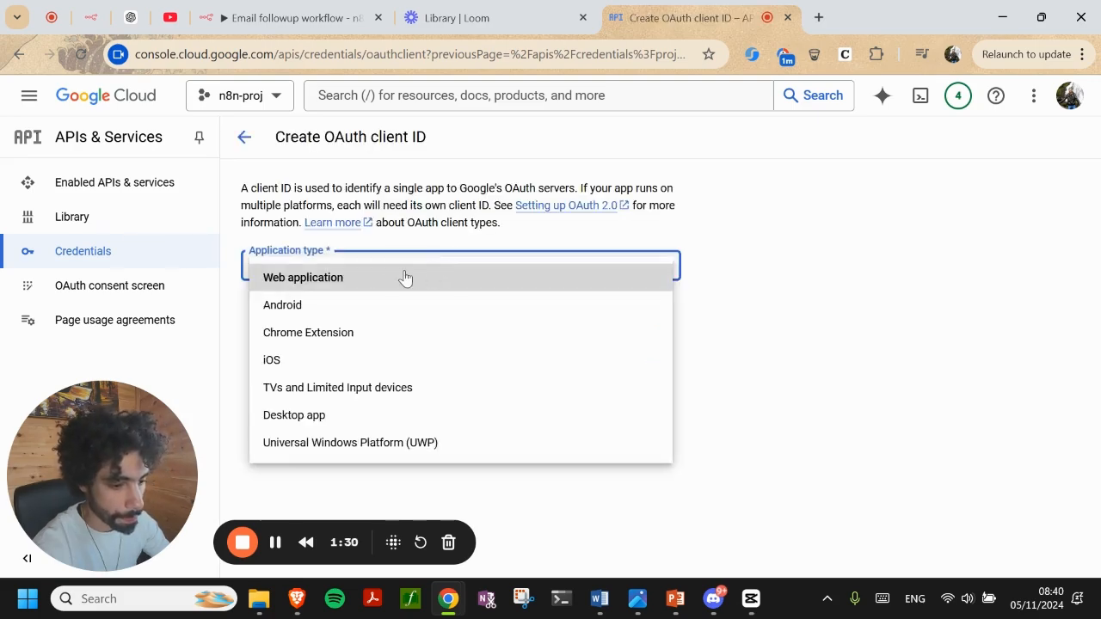
{"action": "left_click", "coordinate": [394, 277]}
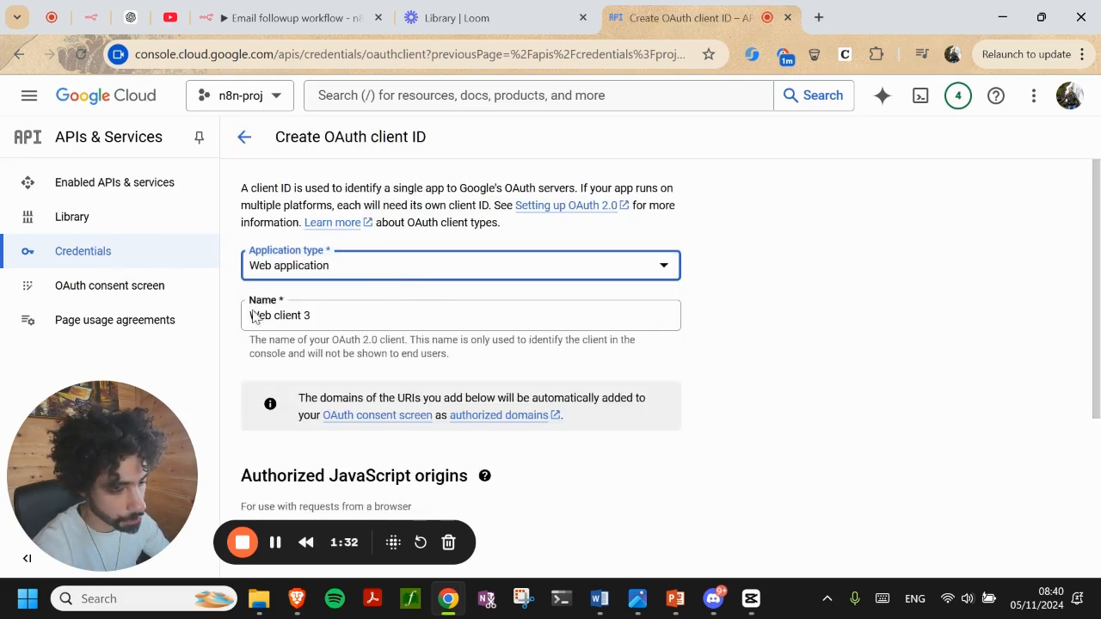
{"action": "scroll", "coordinate": [309, 308], "scroll_direction": "down", "scroll_amount": 3}
{"action": "scroll", "coordinate": [318, 344], "scroll_direction": "down", "scroll_amount": 1}
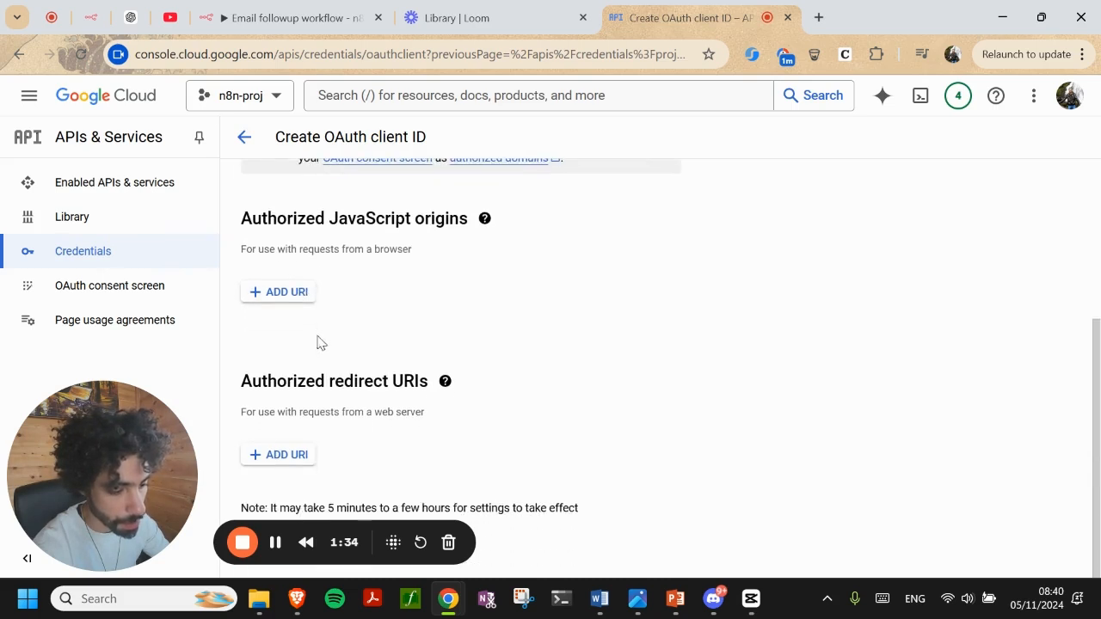
{"action": "double_click", "coordinate": [384, 381]}
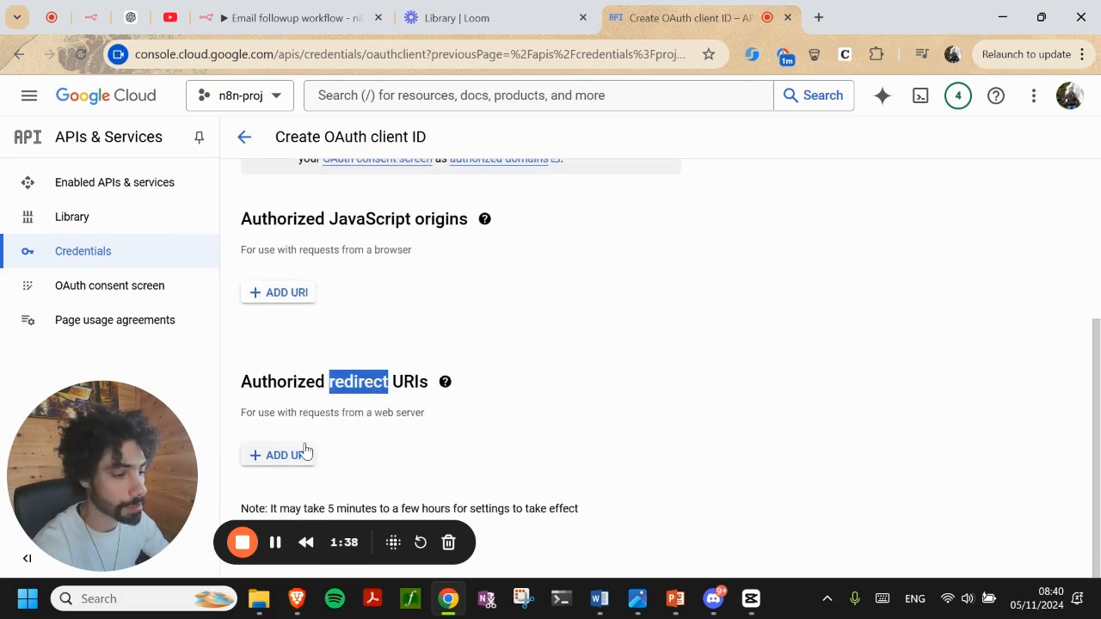
{"action": "left_click", "coordinate": [226, 15]}
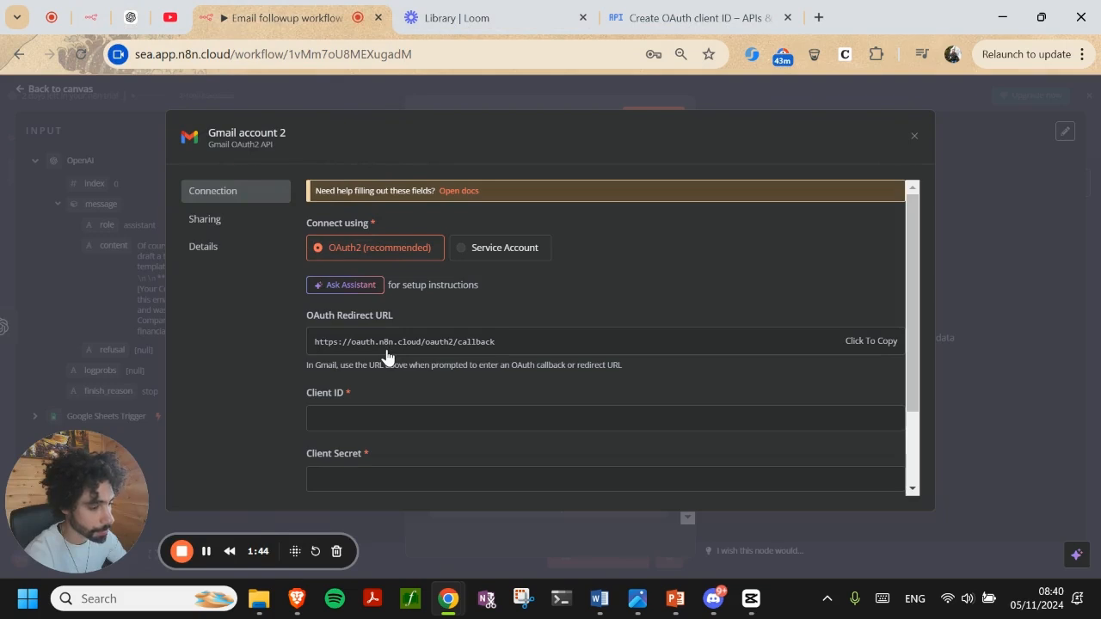
{"action": "left_click", "coordinate": [674, 19]}
{"action": "left_click", "coordinate": [287, 455]}
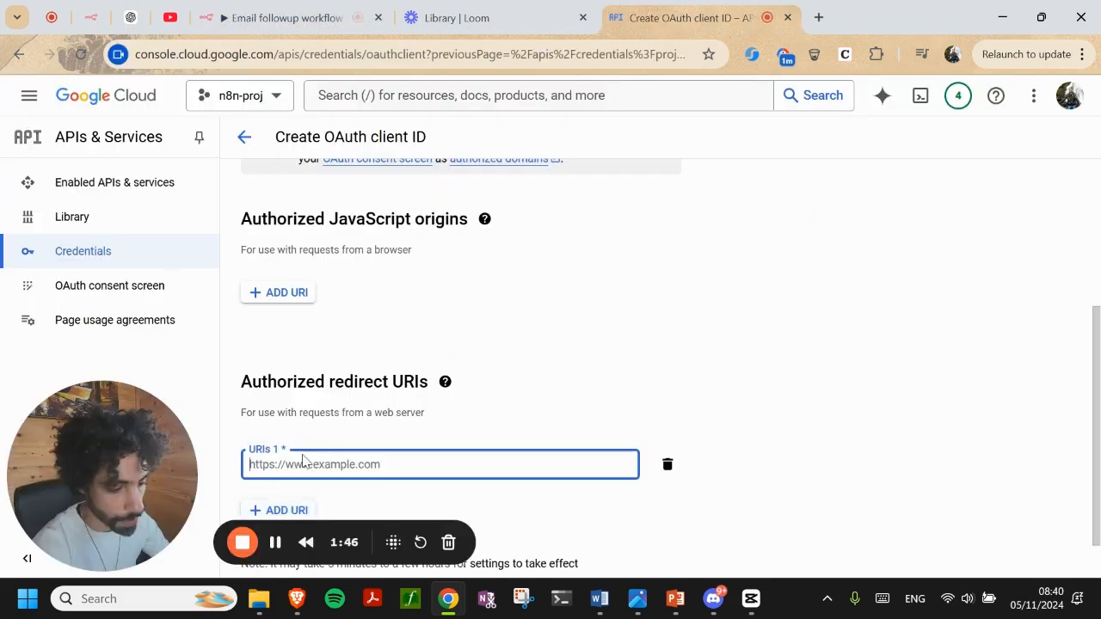
{"action": "type", "text": "https://oauth.n8n.cloud/oauth2/callback"}
{"action": "scroll", "coordinate": [327, 449], "scroll_direction": "down", "scroll_amount": 1}
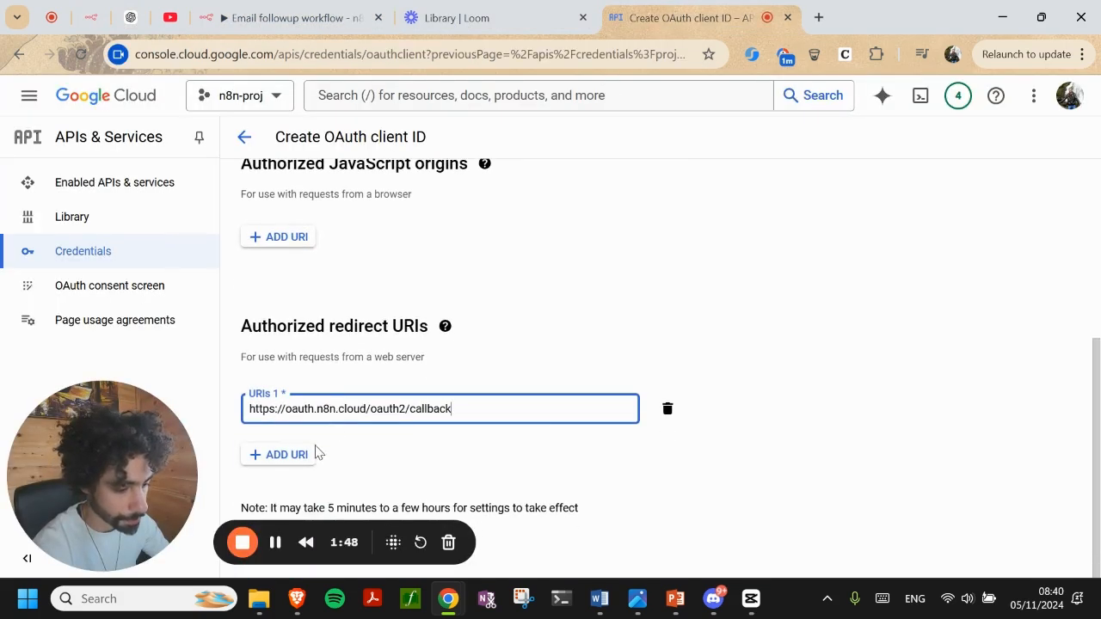
{"action": "left_click", "coordinate": [568, 522]}
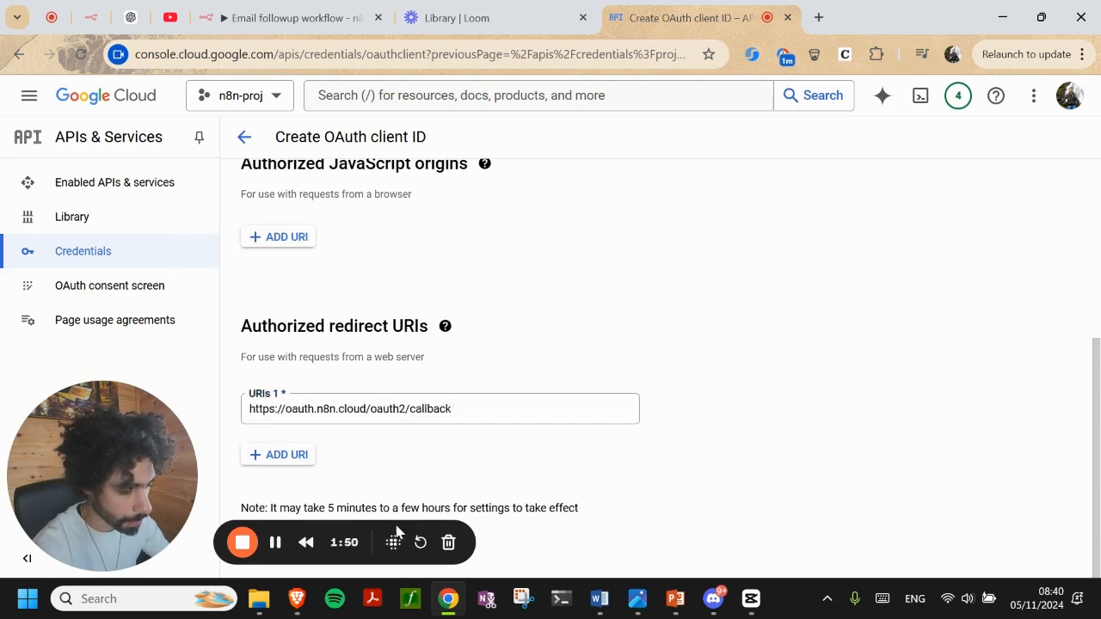
{"action": "left_click_drag", "start_coordinate": [398, 533], "coordinate": [1093, 483]}
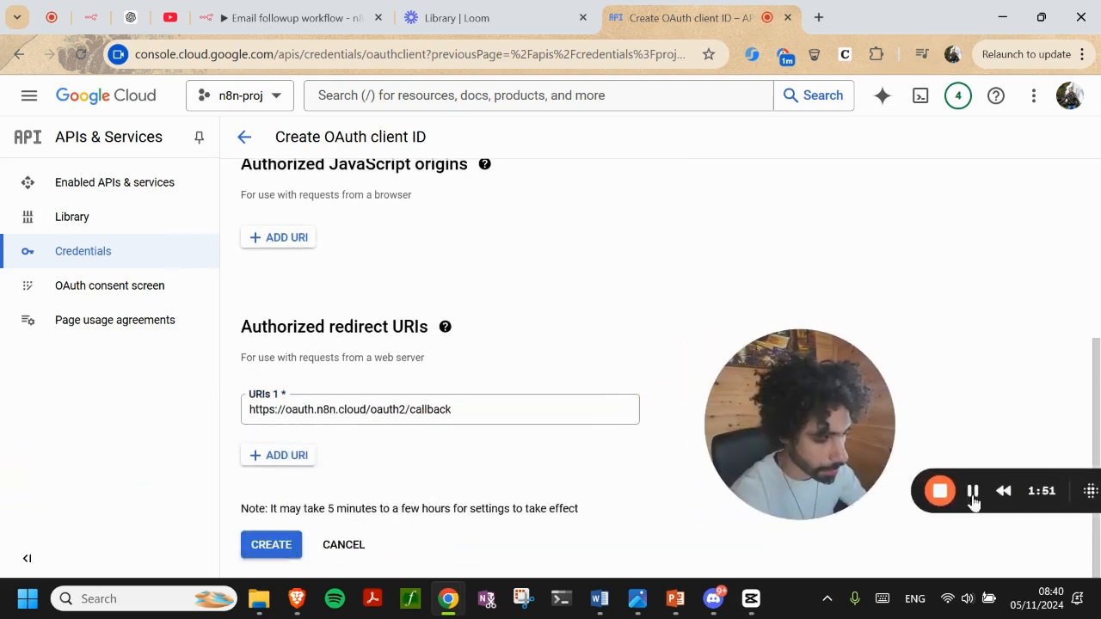
{"action": "left_click", "coordinate": [269, 550]}
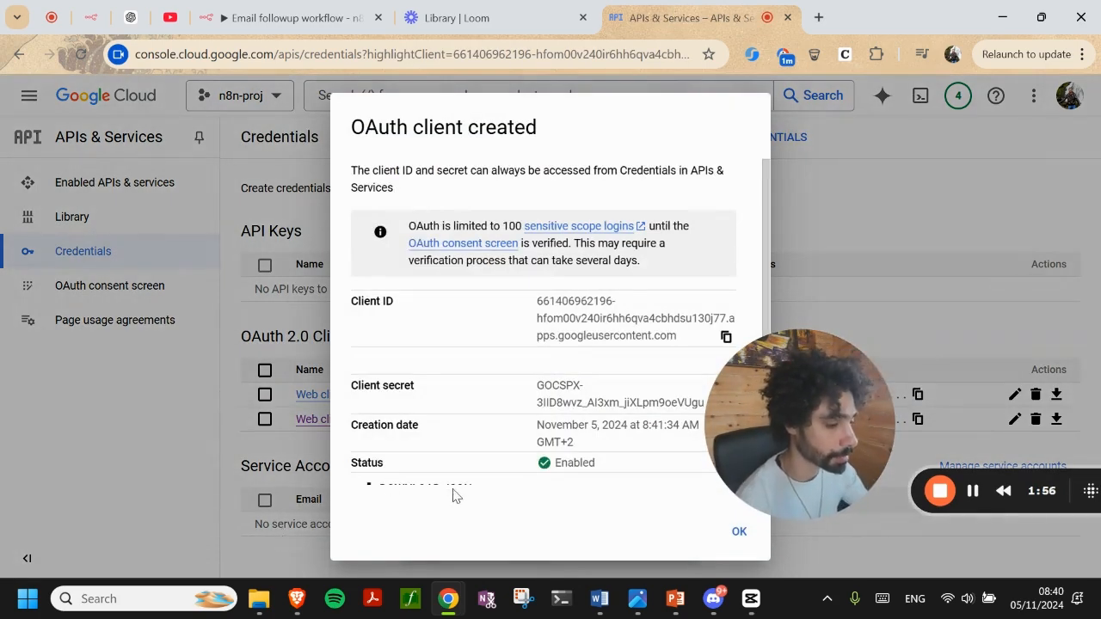
{"action": "left_click_drag", "start_coordinate": [793, 410], "coordinate": [155, 401]}
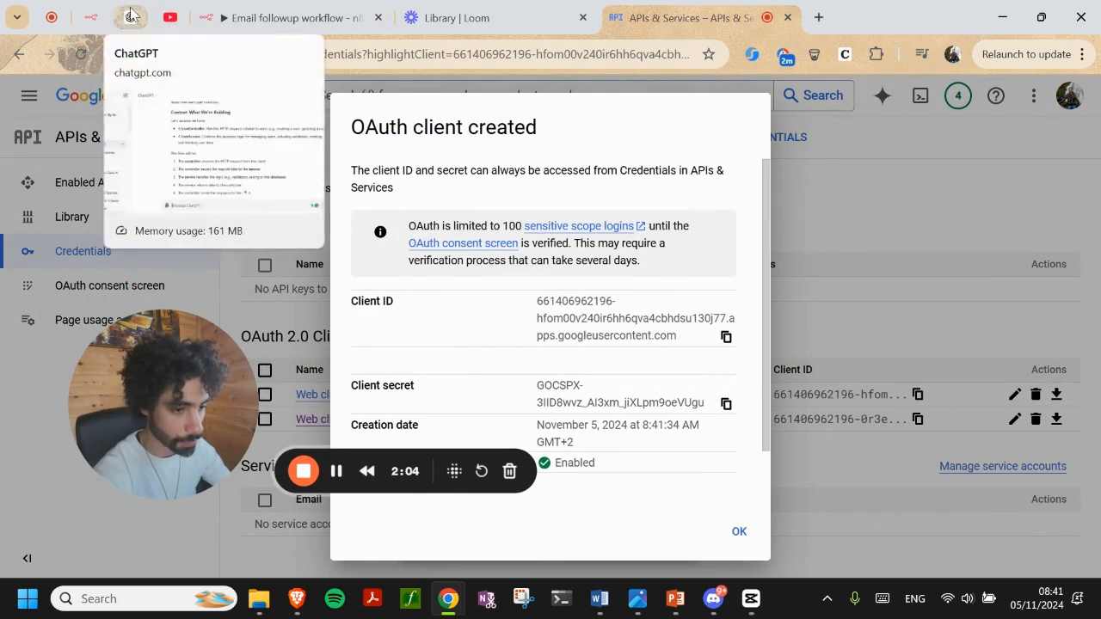
{"action": "left_click", "coordinate": [133, 17]}
Close the Gmail account 2 form unsaved and reopen the existing 'Gmail account' credential showing Account connected
{"action": "left_click", "coordinate": [292, 17]}
{"action": "scroll", "coordinate": [409, 310], "scroll_direction": "down", "scroll_amount": 2}
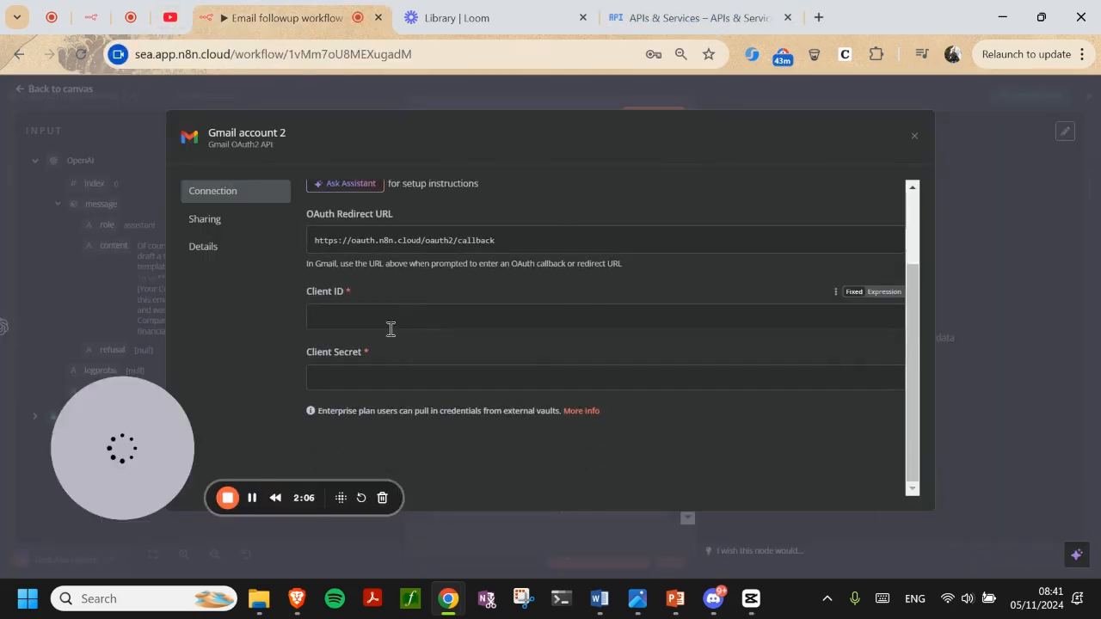
{"action": "left_click", "coordinate": [337, 317]}
{"action": "left_click", "coordinate": [365, 391]}
{"action": "left_click", "coordinate": [360, 384]}
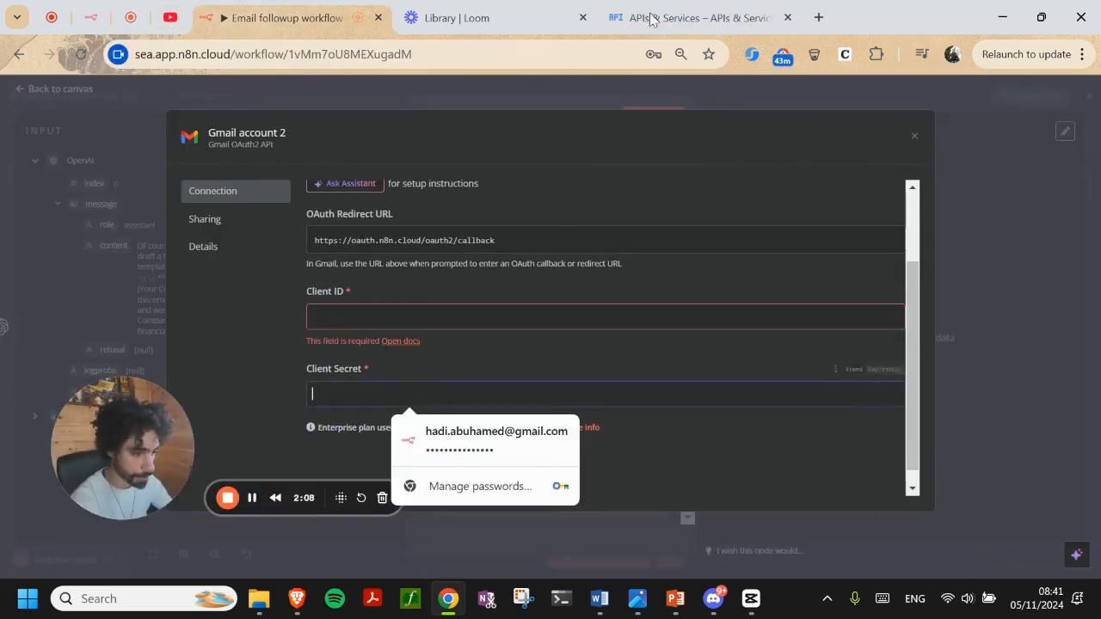
{"action": "scroll", "coordinate": [668, 417], "scroll_direction": "up", "scroll_amount": 3}
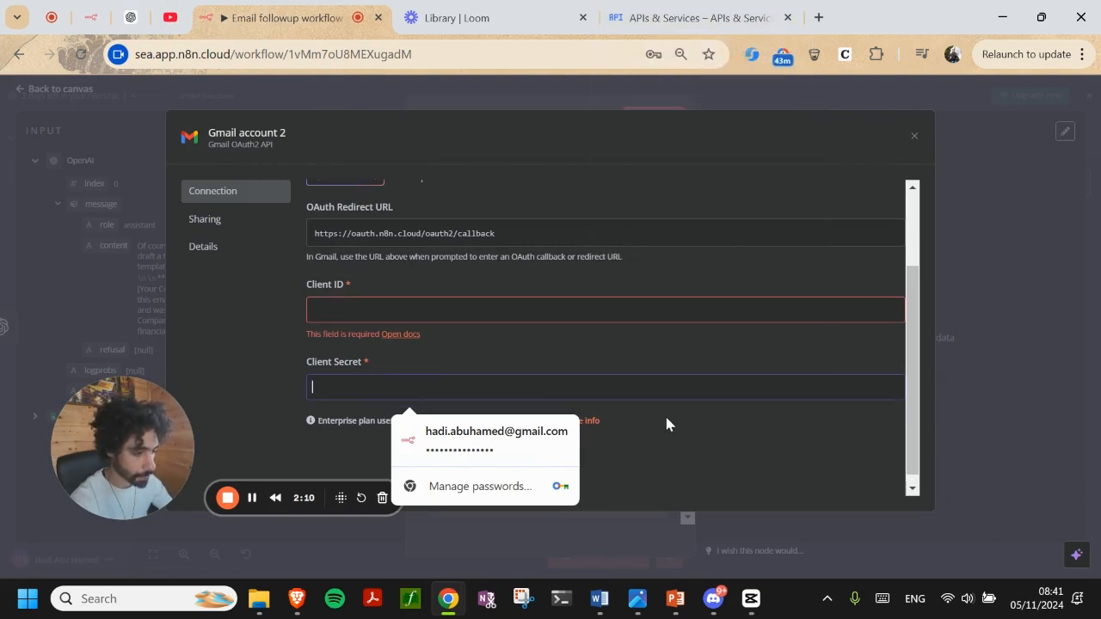
{"action": "left_click", "coordinate": [914, 136]}
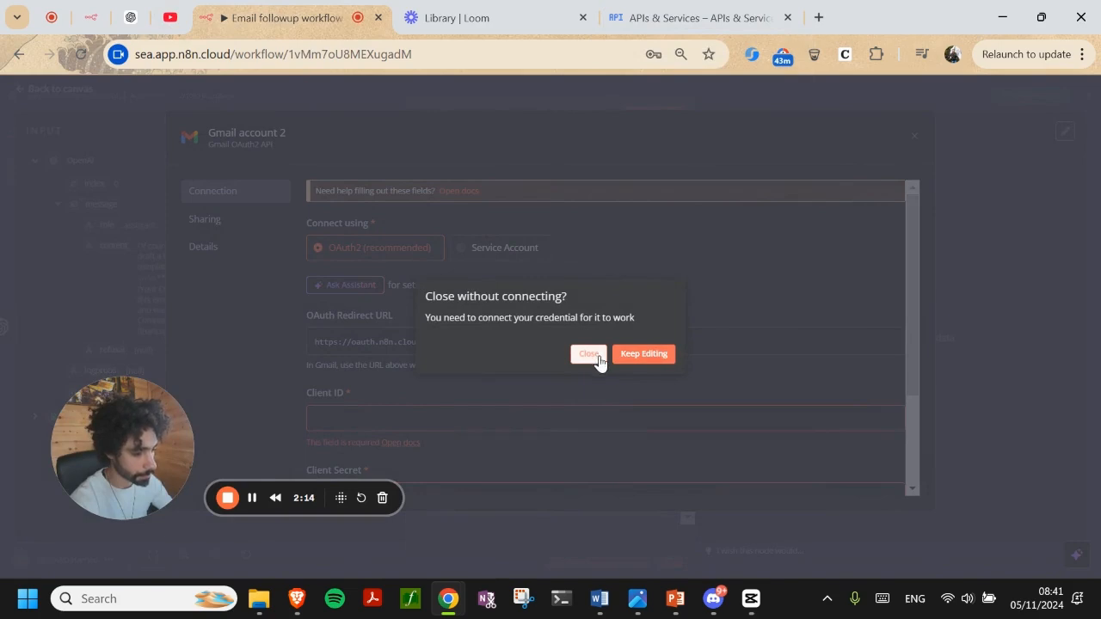
{"action": "left_click", "coordinate": [596, 355]}
{"action": "left_click", "coordinate": [661, 180]}
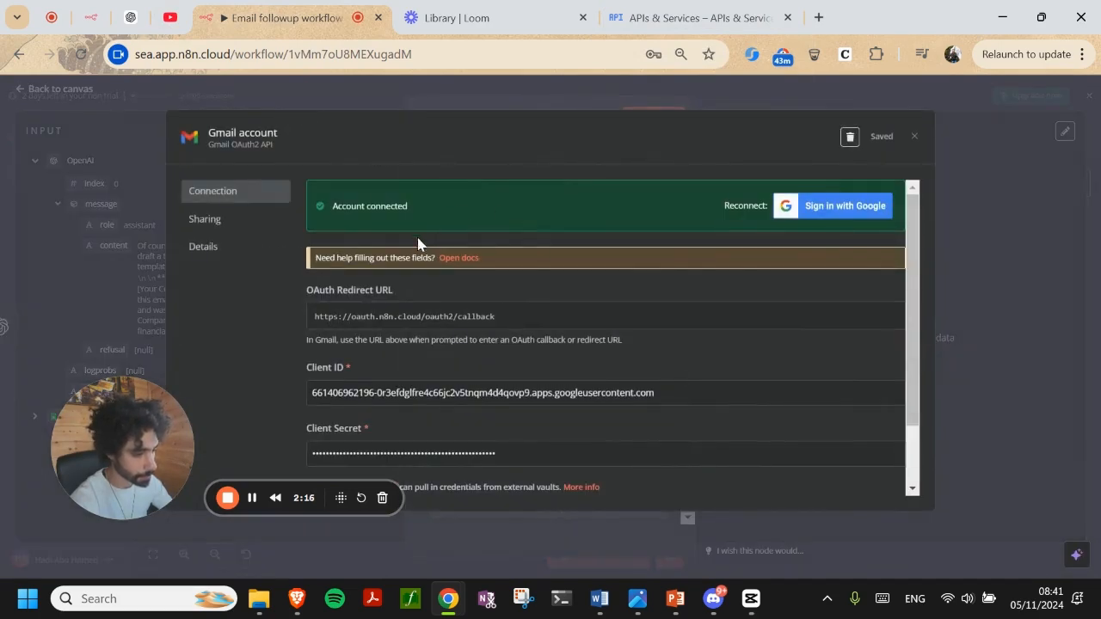
{"action": "left_click_drag", "start_coordinate": [318, 208], "coordinate": [395, 207]}
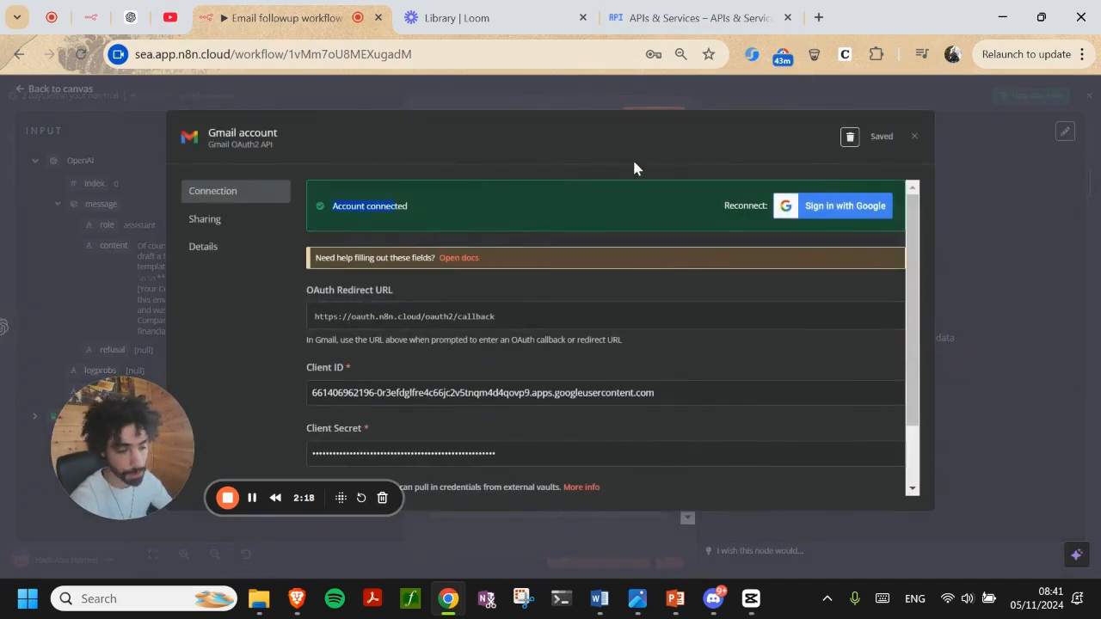
Drag OpenAI's to, subject and body outputs into Gmail's To, Subject and Message fields
{"action": "left_click", "coordinate": [642, 102]}
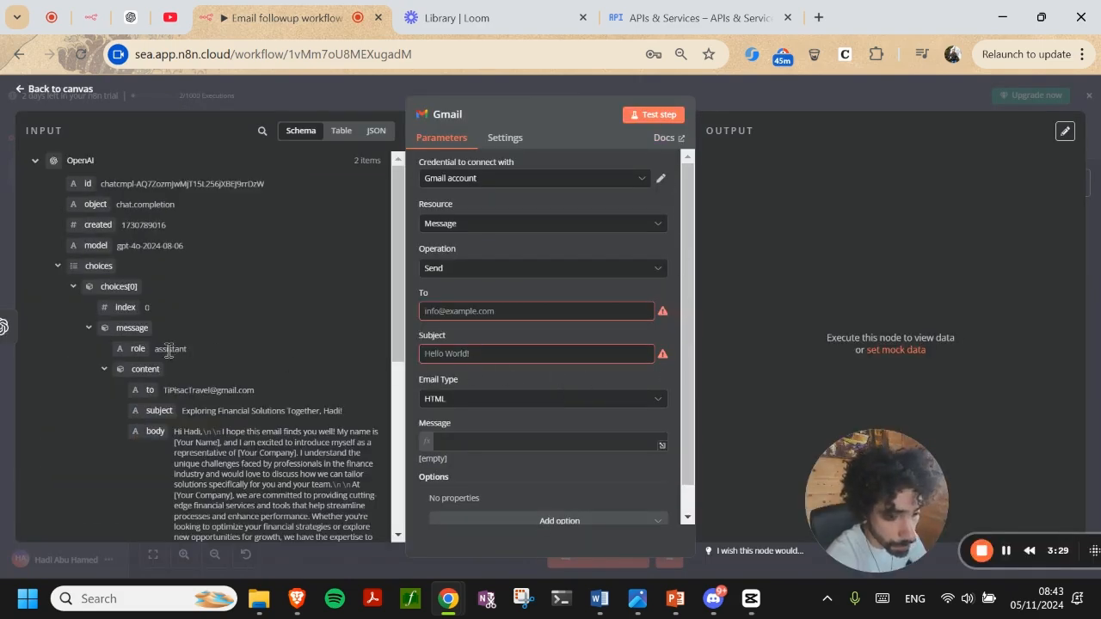
{"action": "left_click_drag", "start_coordinate": [150, 389], "coordinate": [470, 313]}
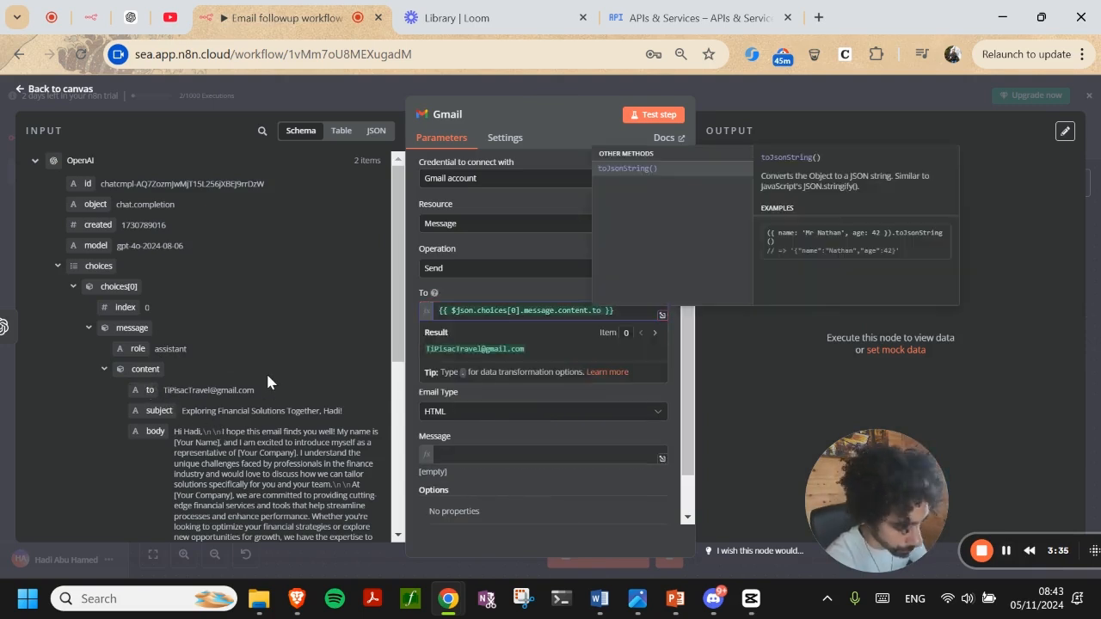
{"action": "left_click", "coordinate": [466, 301]}
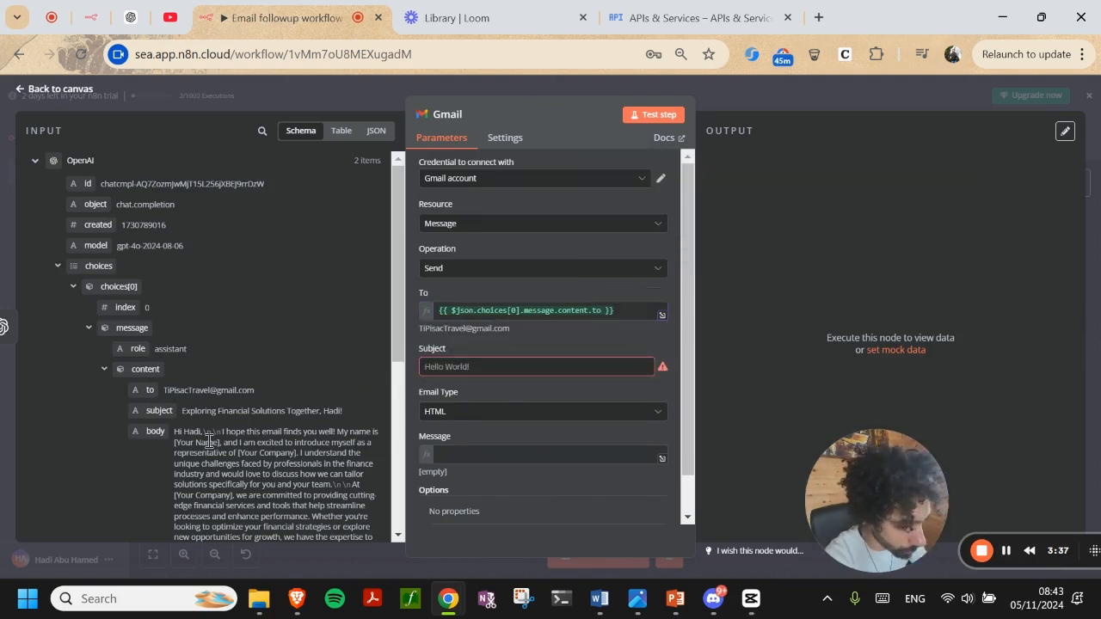
{"action": "left_click_drag", "start_coordinate": [164, 410], "coordinate": [468, 371]}
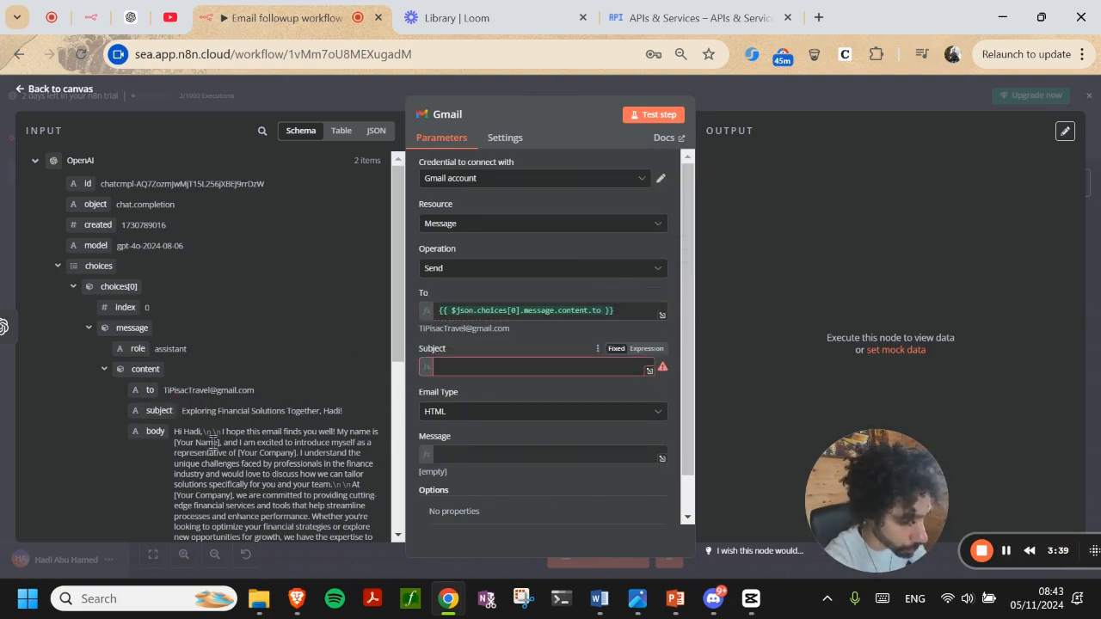
{"action": "left_click_drag", "start_coordinate": [156, 431], "coordinate": [469, 464]}
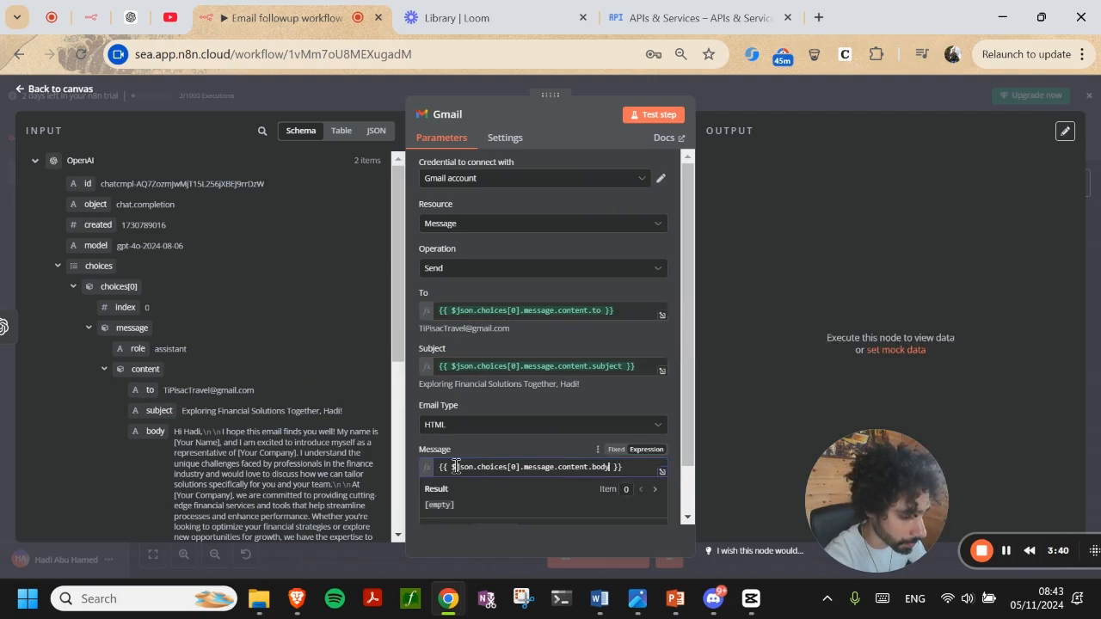
{"action": "left_click", "coordinate": [476, 301]}
{"action": "scroll", "coordinate": [508, 383], "scroll_direction": "down", "scroll_amount": 1}
{"action": "scroll", "coordinate": [535, 335], "scroll_direction": "up", "scroll_amount": 1}
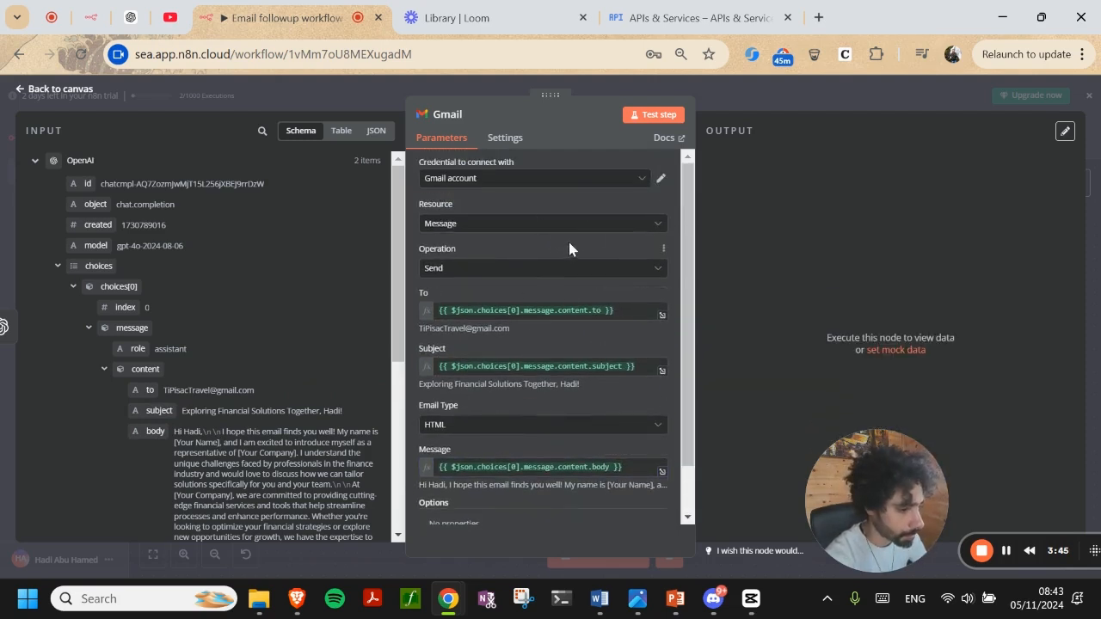
Test the Gmail node so the follow-up email sends, check the inbox, and return to n8n
{"action": "left_click", "coordinate": [664, 115]}
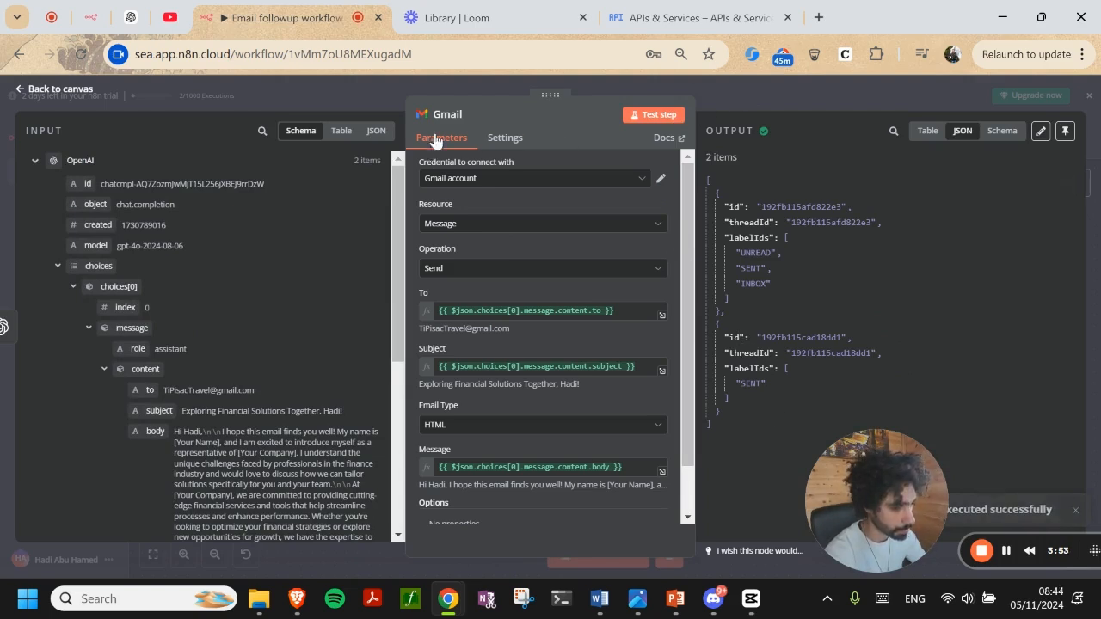
{"action": "left_click", "coordinate": [746, 100]}
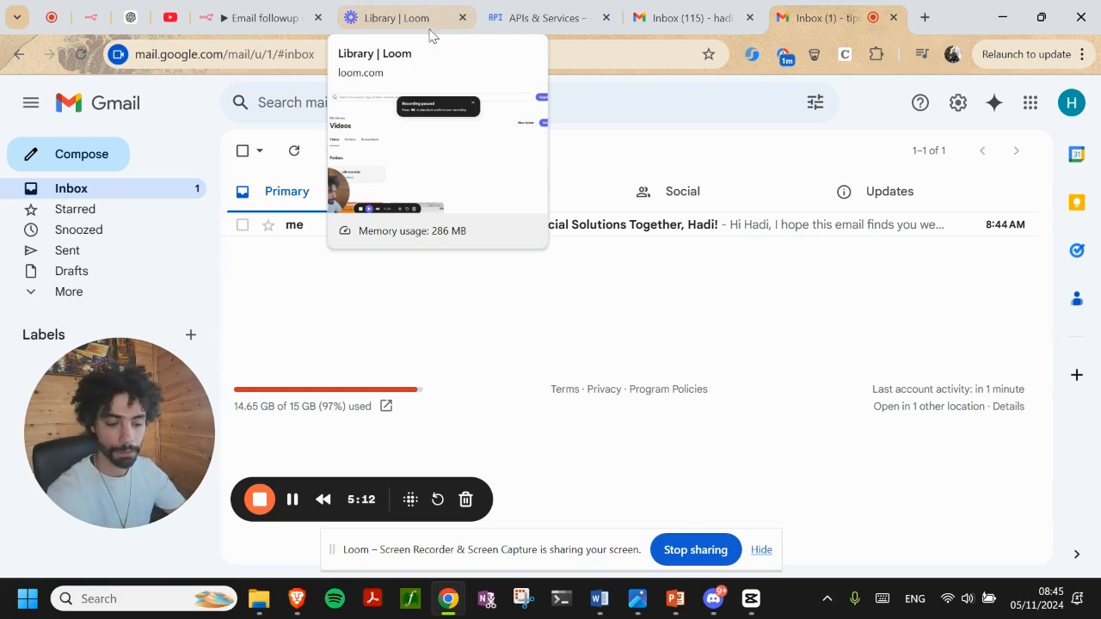
{"action": "left_click", "coordinate": [291, 499]}
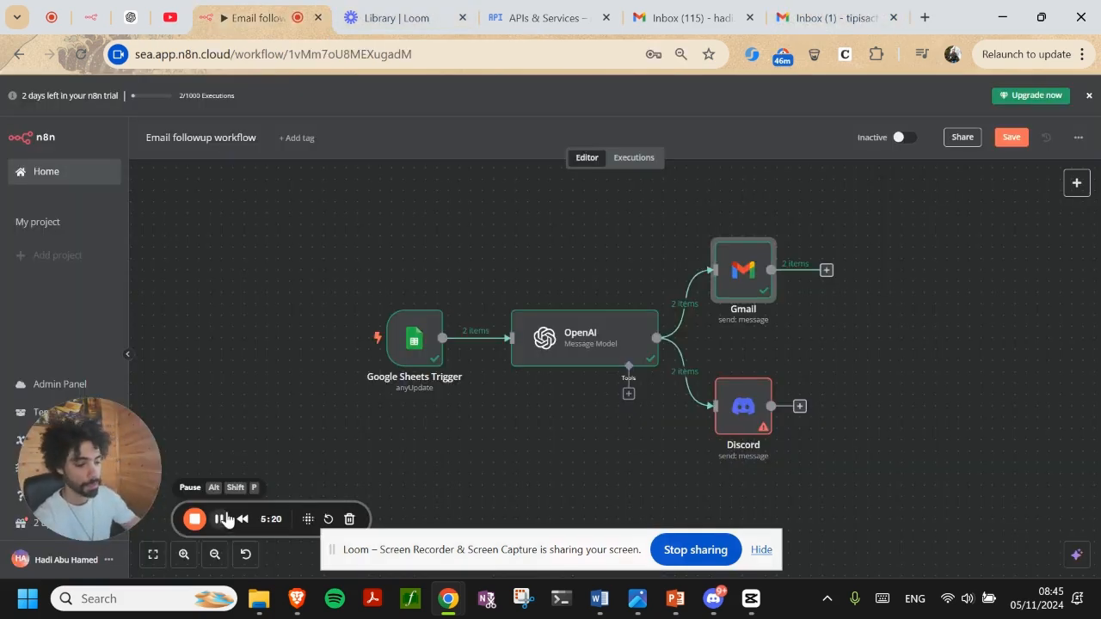
Switch the Discord node's connection type to Webhook and start a new webhook credential
{"action": "double_click", "coordinate": [727, 408]}
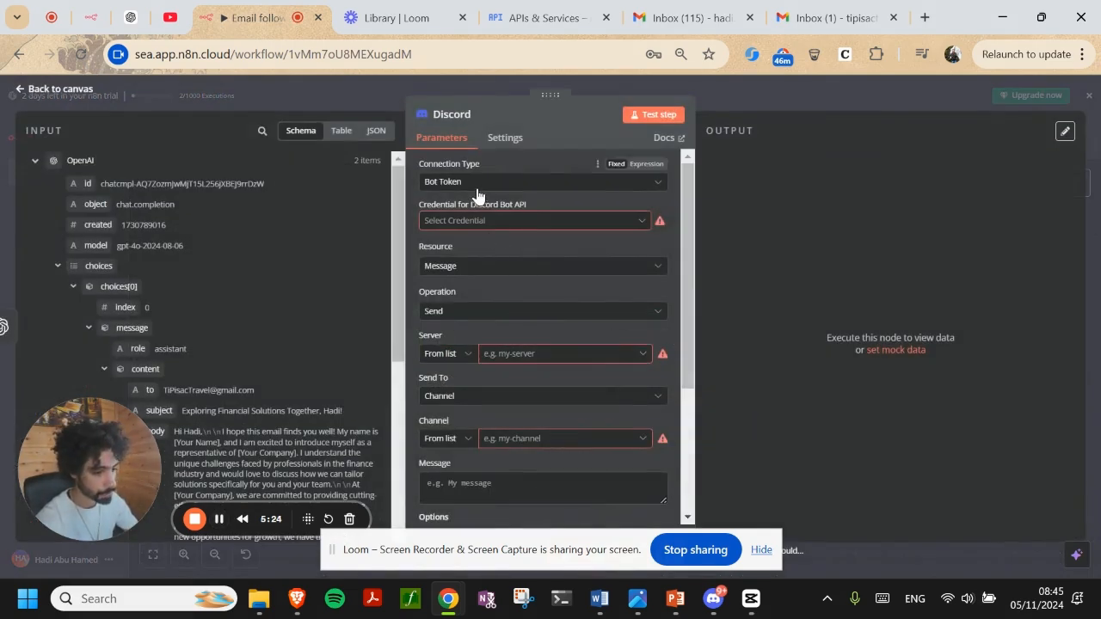
{"action": "left_click", "coordinate": [484, 187]}
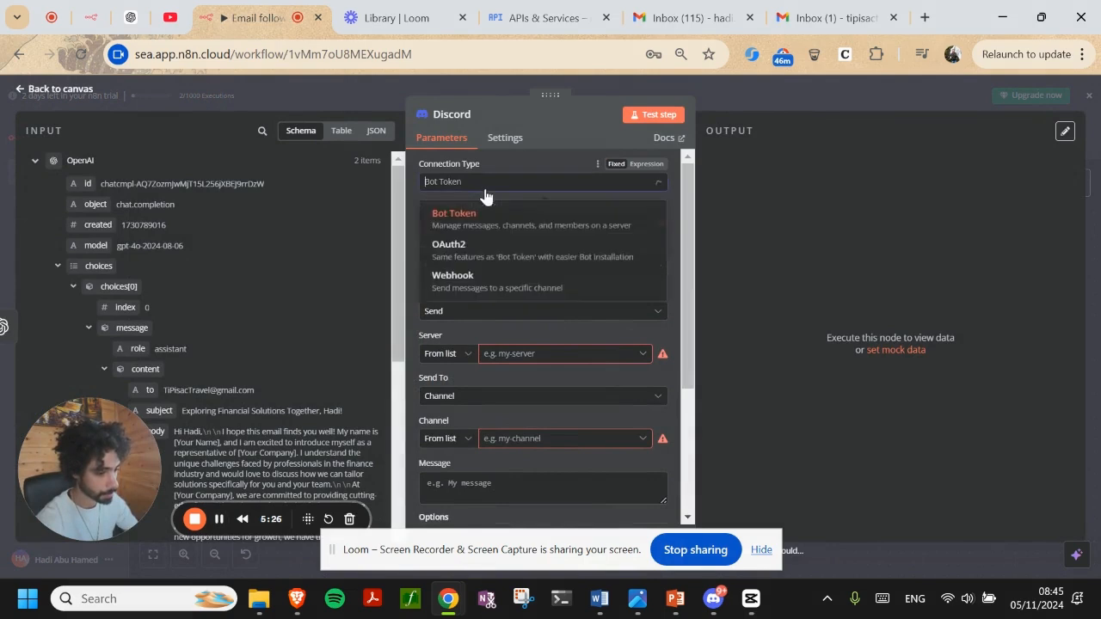
{"action": "left_click", "coordinate": [499, 291]}
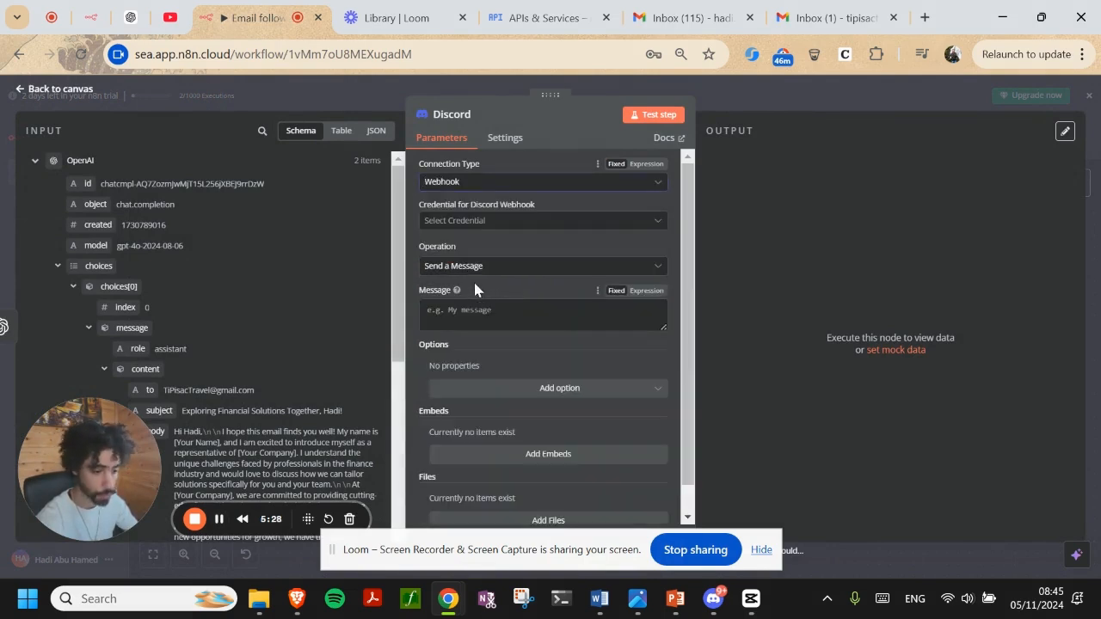
{"action": "left_click", "coordinate": [480, 226]}
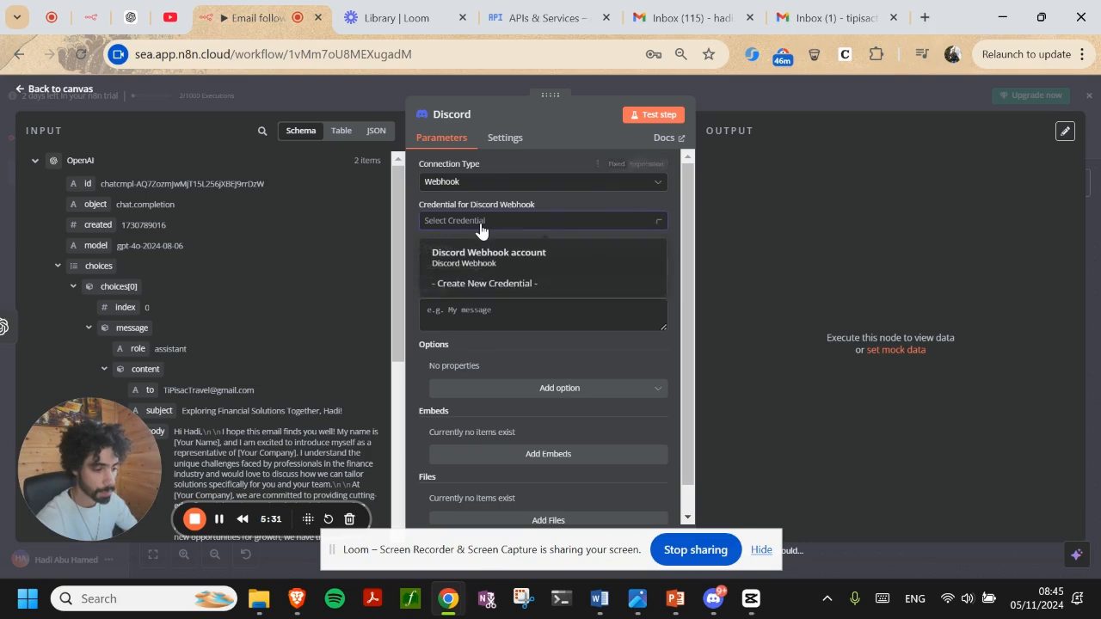
{"action": "left_click", "coordinate": [506, 291]}
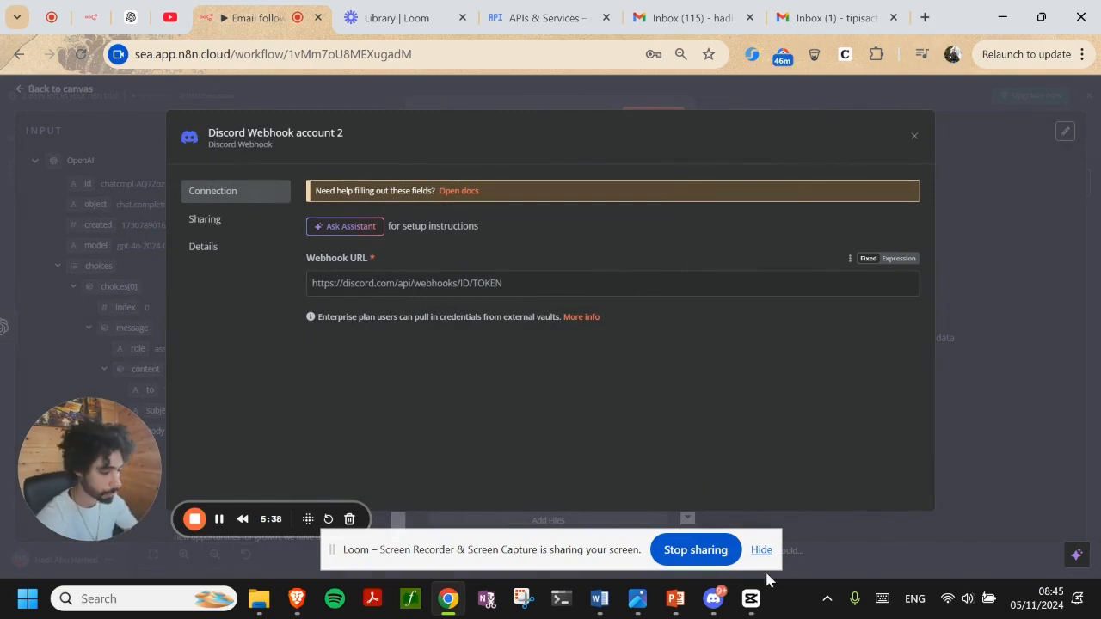
In Discord, open the Webhooks page under the #general channel's Integrations settings
{"action": "left_click", "coordinate": [713, 599]}
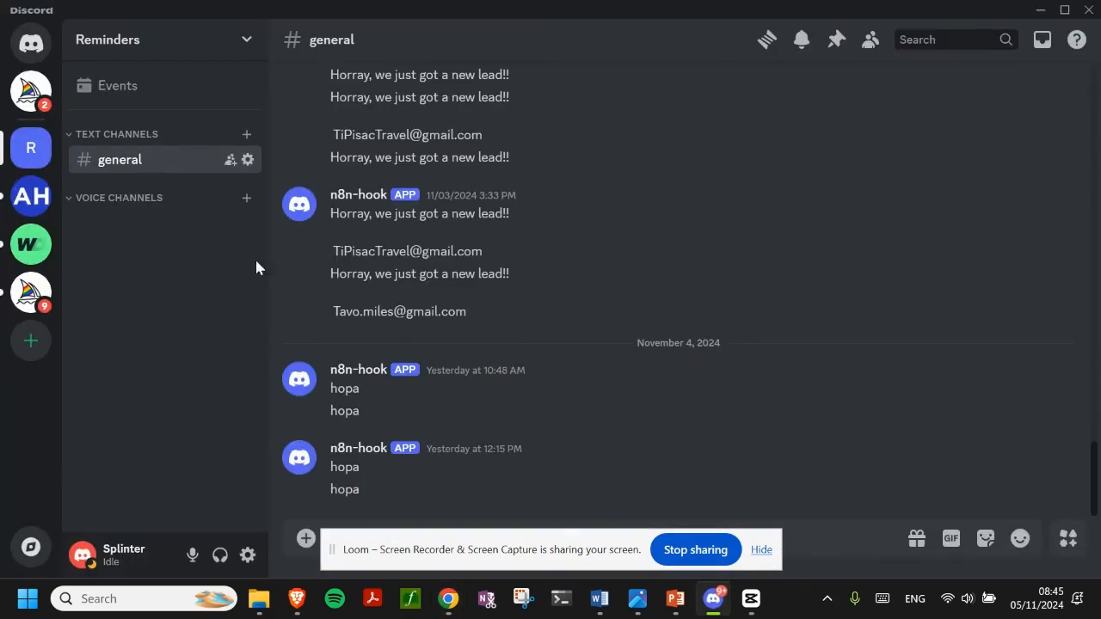
{"action": "left_click", "coordinate": [248, 161]}
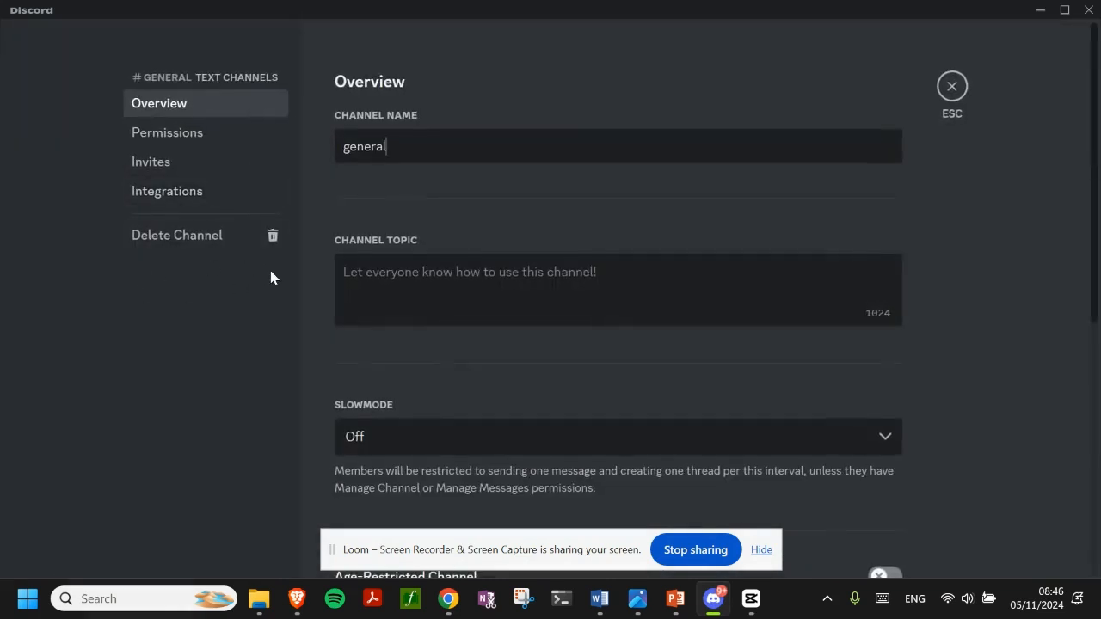
{"action": "left_click", "coordinate": [177, 190]}
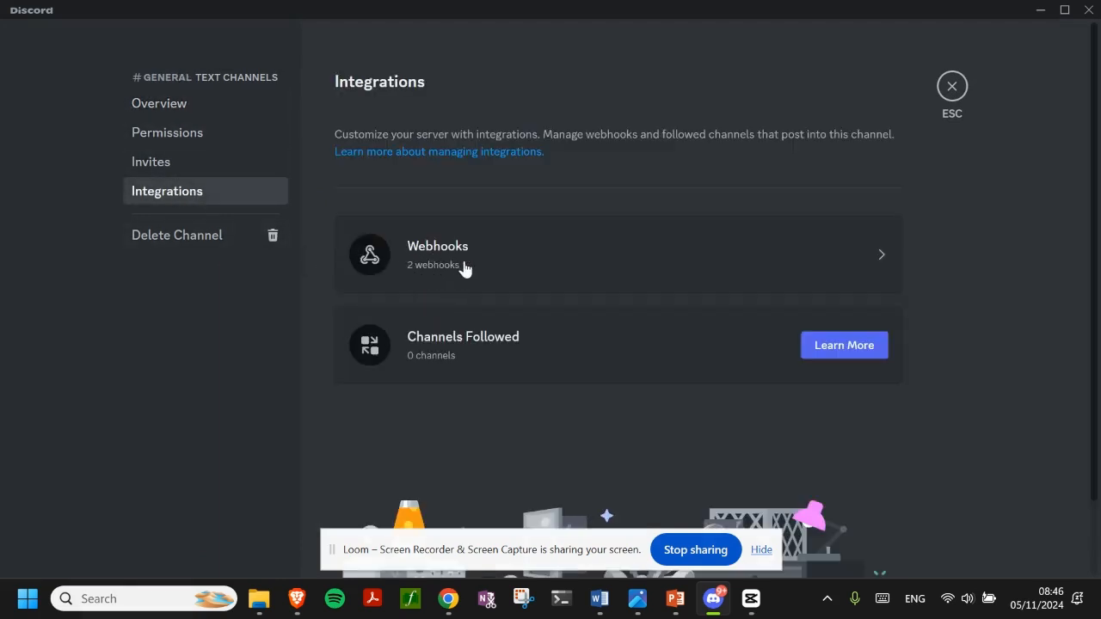
{"action": "left_click", "coordinate": [465, 269]}
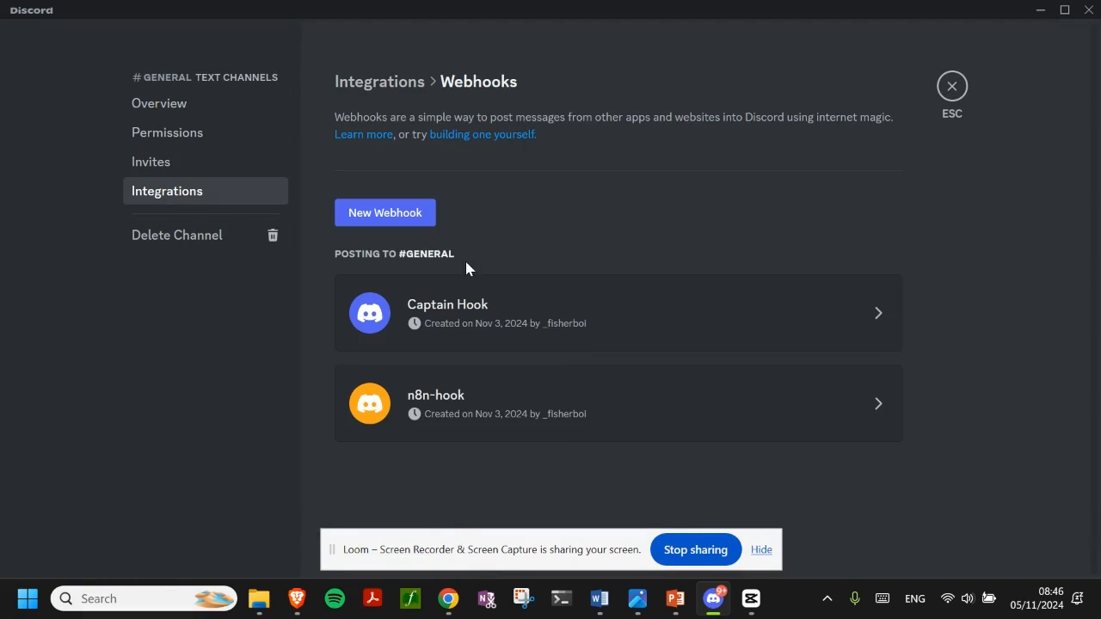
Copy the n8n-hook webhook URL and switch back to the n8n window
{"action": "left_click", "coordinate": [394, 217]}
{"action": "scroll", "coordinate": [605, 337], "scroll_direction": "down", "scroll_amount": 1}
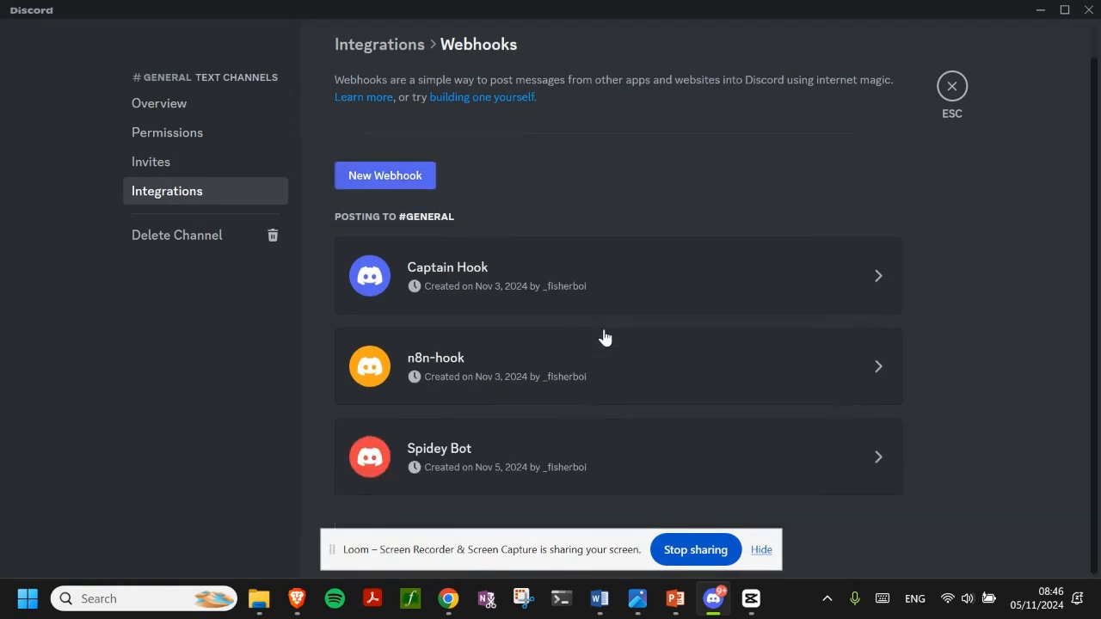
{"action": "left_click", "coordinate": [520, 385]}
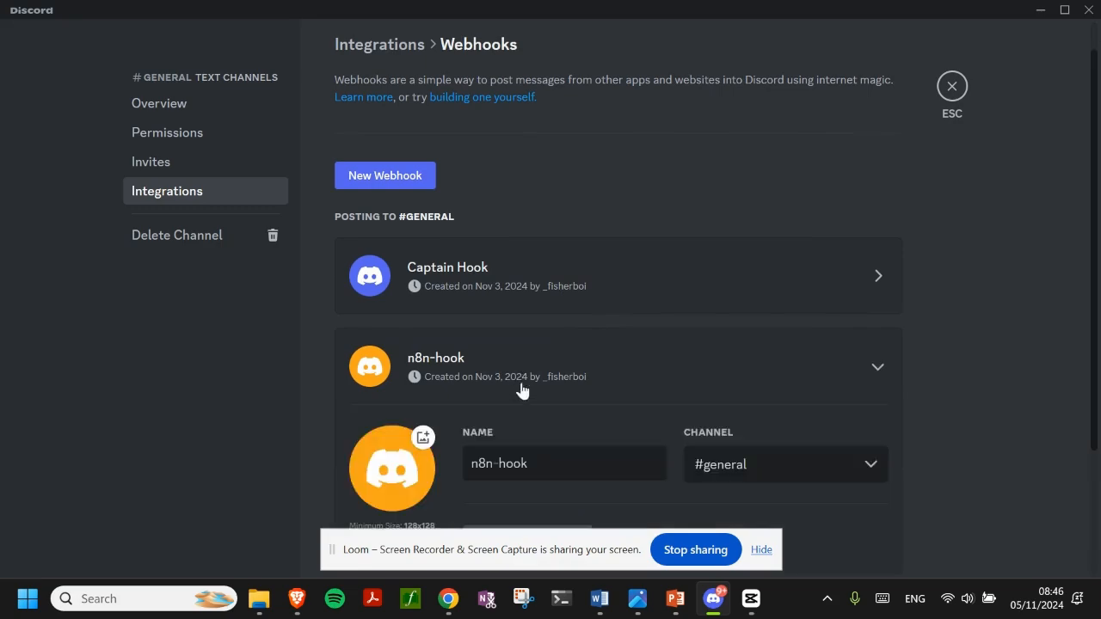
{"action": "scroll", "coordinate": [538, 392], "scroll_direction": "down", "scroll_amount": 2}
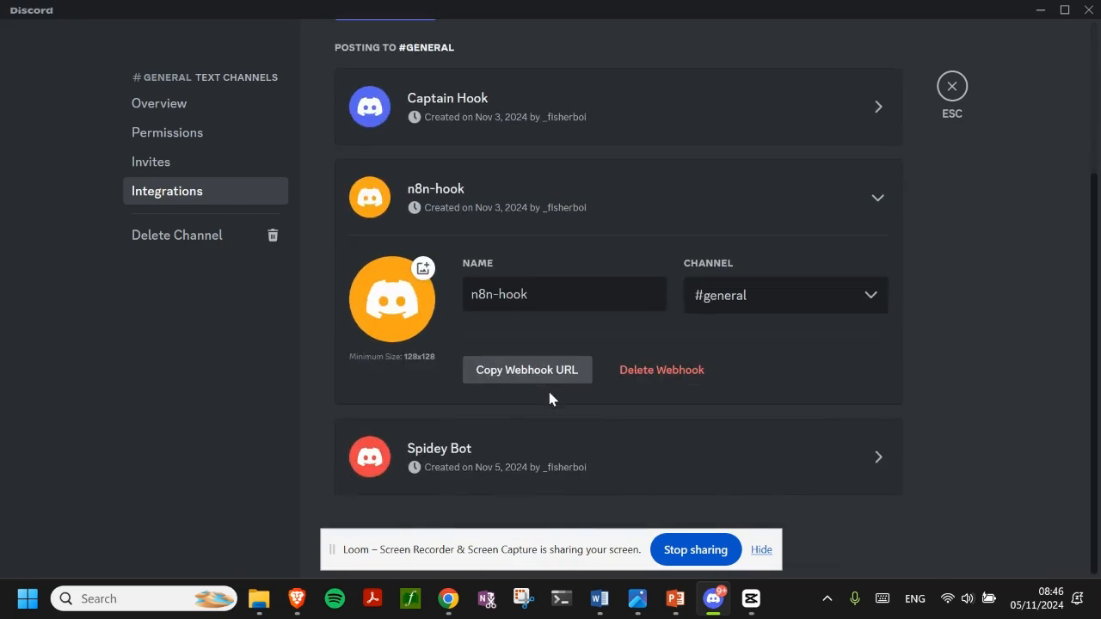
{"action": "left_click", "coordinate": [501, 378]}
{"action": "key", "text": "alt+Tab"}
Paste the webhook URL into the new credential, then close and discard the unsaved form
{"action": "left_click", "coordinate": [425, 283]}
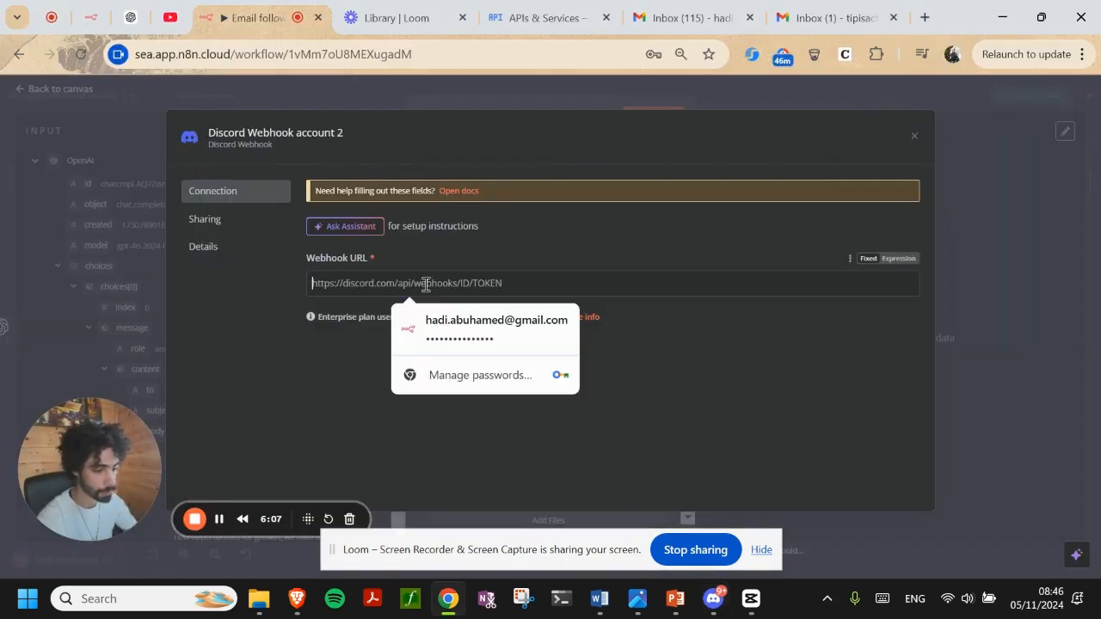
{"action": "key", "text": "ctrl+v"}
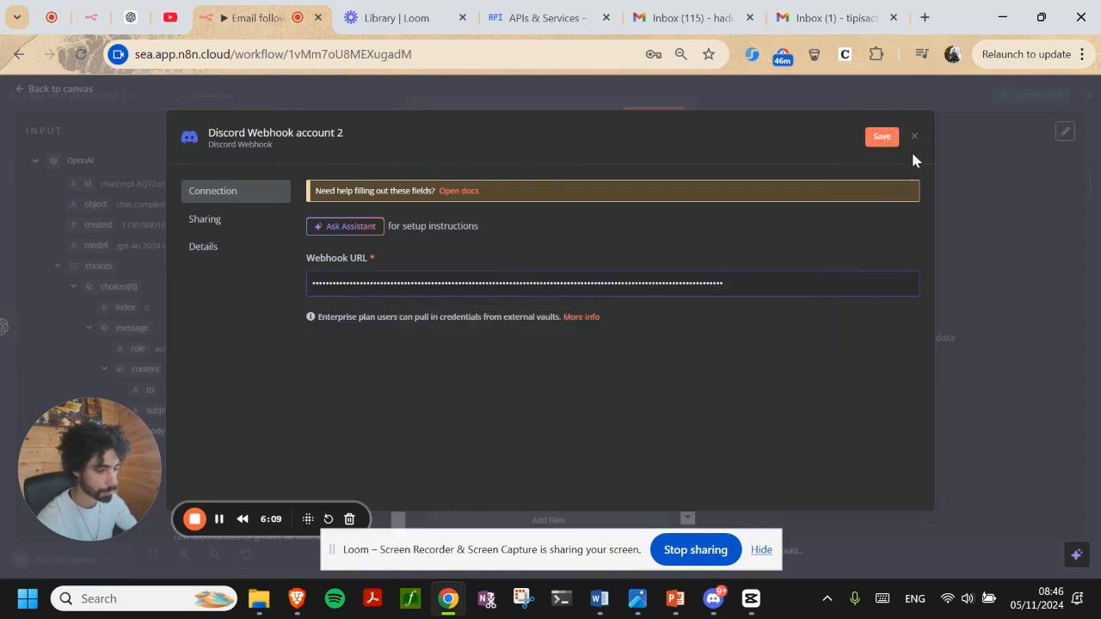
{"action": "left_click", "coordinate": [915, 136]}
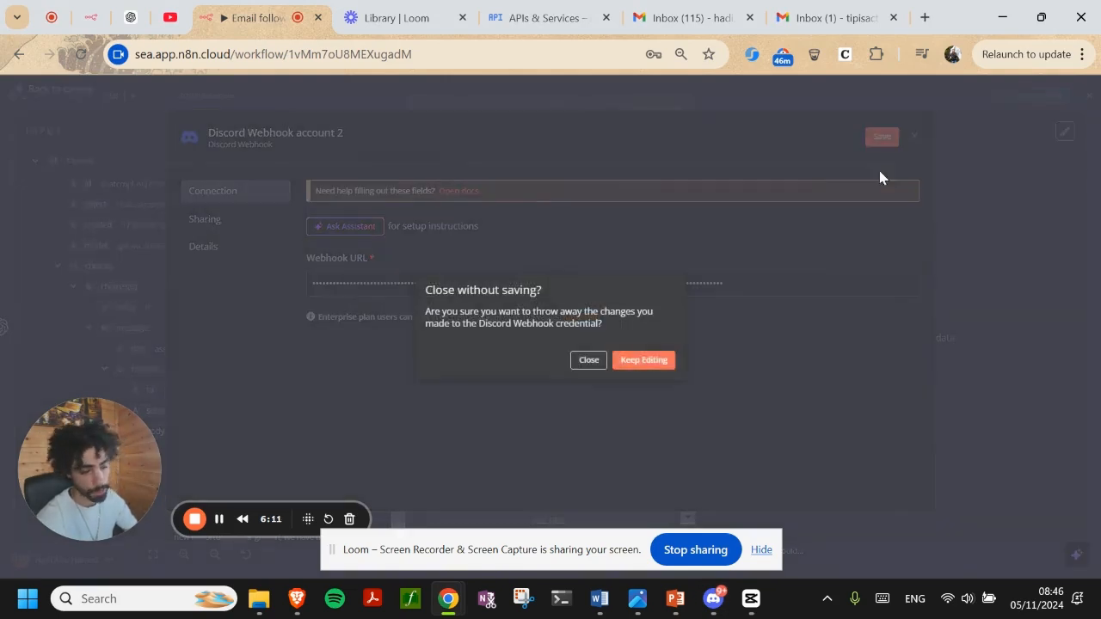
{"action": "left_click", "coordinate": [590, 360]}
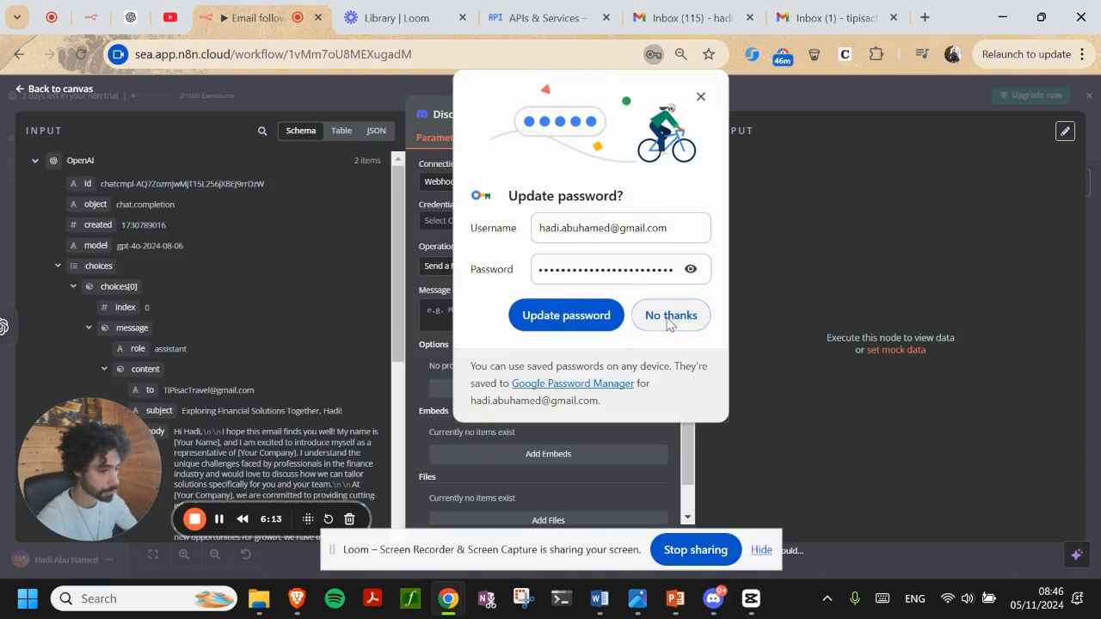
Select the existing 'Discord Webhook account' credential for the Discord node
{"action": "left_click", "coordinate": [505, 221]}
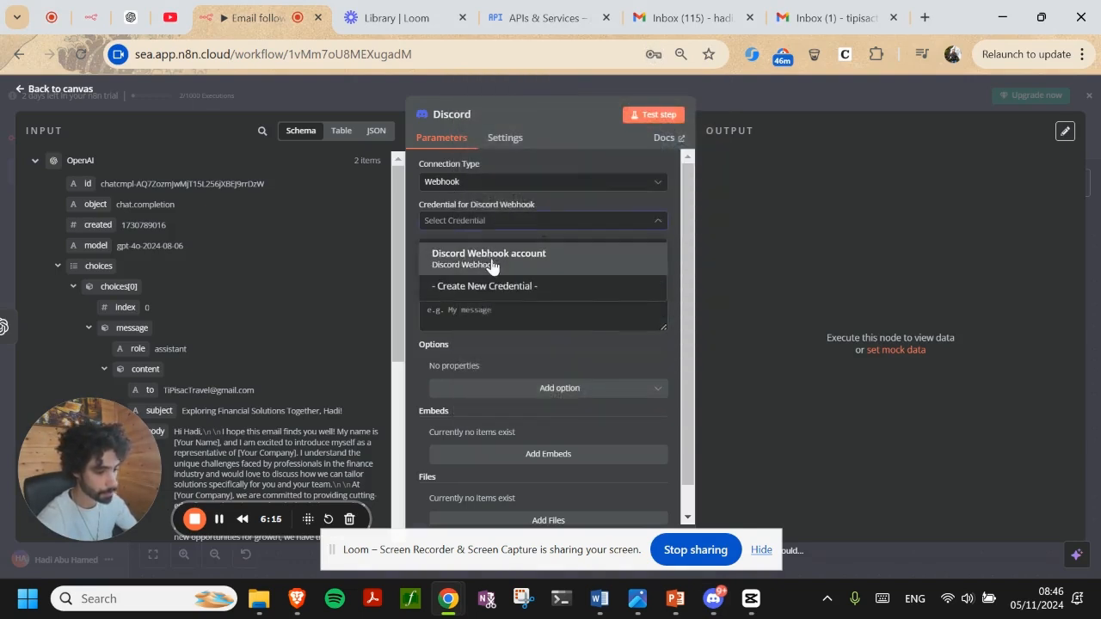
{"action": "left_click", "coordinate": [485, 251]}
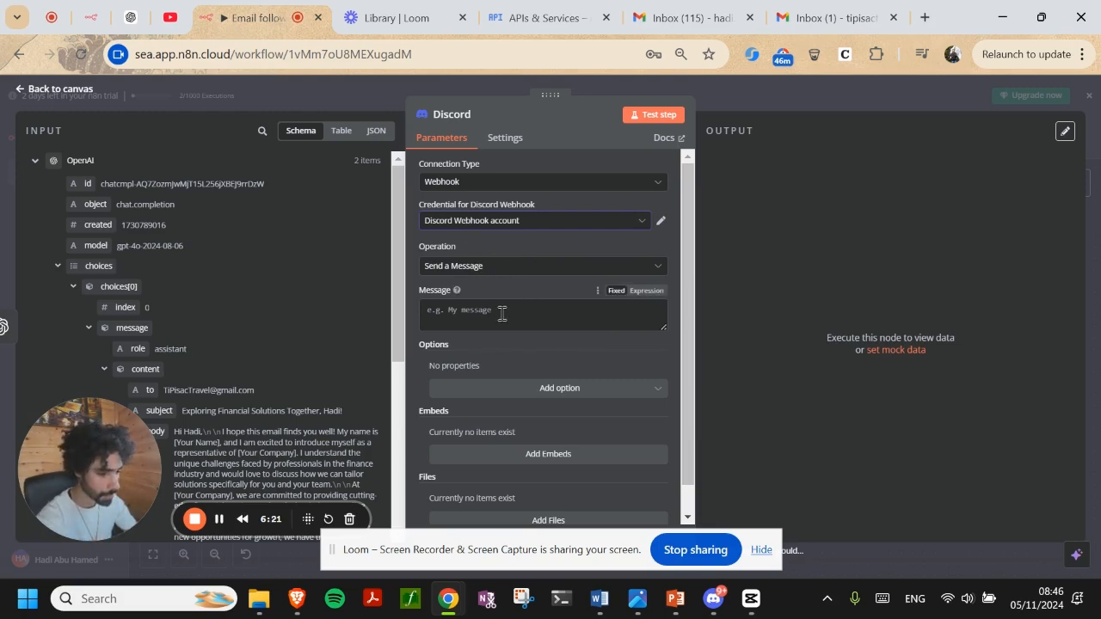
{"action": "scroll", "coordinate": [330, 342], "scroll_direction": "down", "scroll_amount": 3}
{"action": "scroll", "coordinate": [206, 283], "scroll_direction": "up", "scroll_amount": 3}
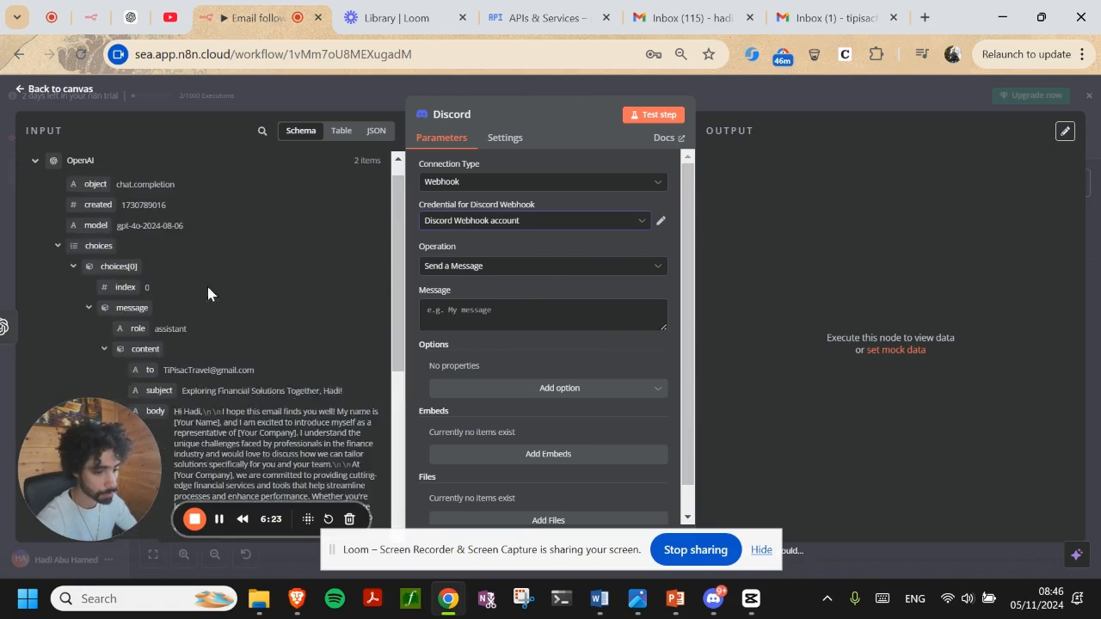
Set the message to 'New Addition to the marketing campaign client base', fixing 'campign', and test it
{"action": "left_click", "coordinate": [529, 311]}
{"action": "type", "text": "Ne"}
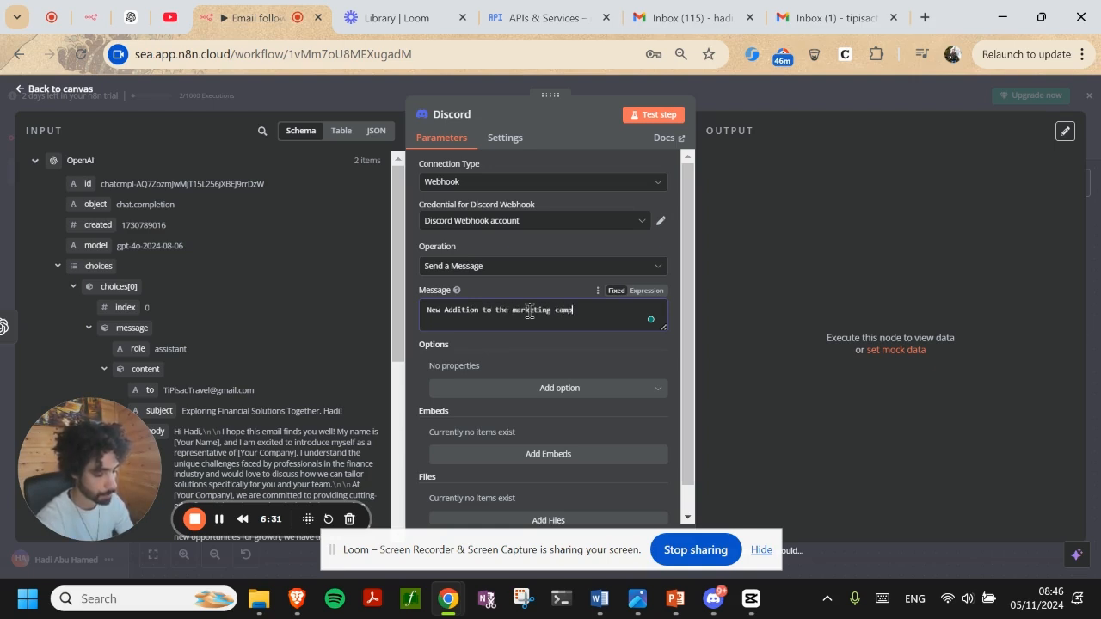
{"action": "type", "text": "ign client base"}
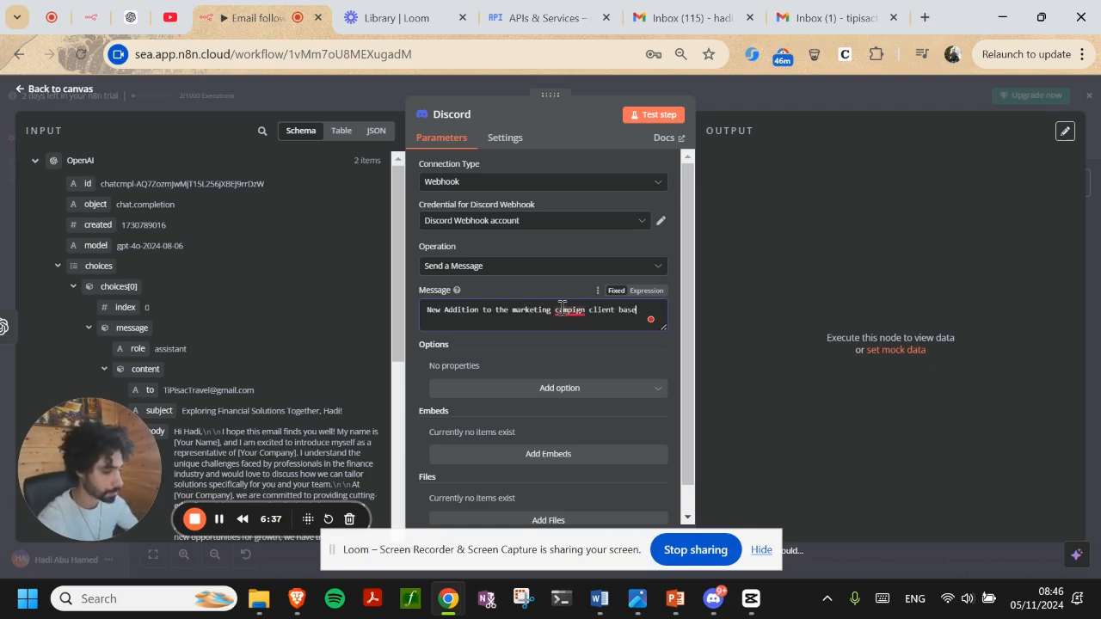
{"action": "right_click", "coordinate": [568, 310]}
{"action": "left_click", "coordinate": [574, 366]}
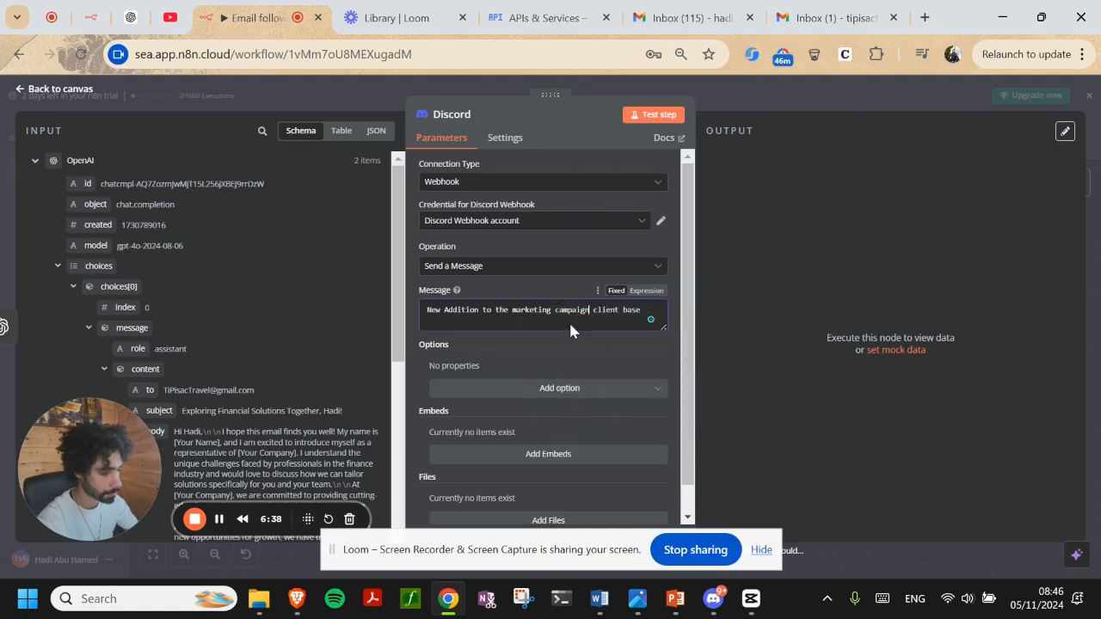
{"action": "left_click", "coordinate": [653, 115]}
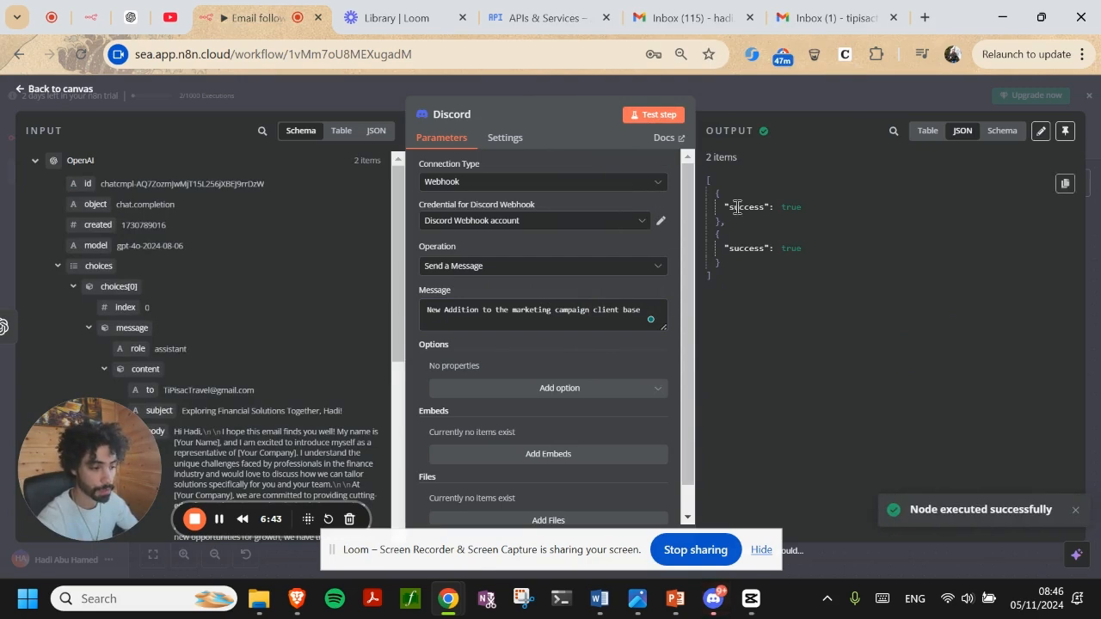
{"action": "left_click", "coordinate": [722, 609]}
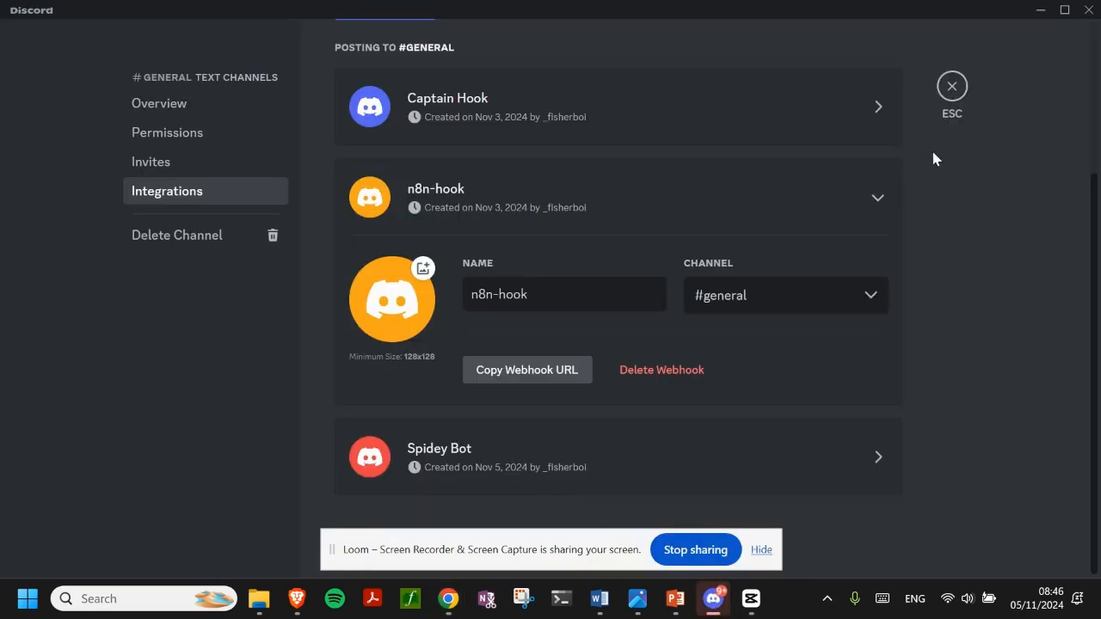
Confirm the test announcements were posted in Discord's #general channel
{"action": "left_click", "coordinate": [948, 89]}
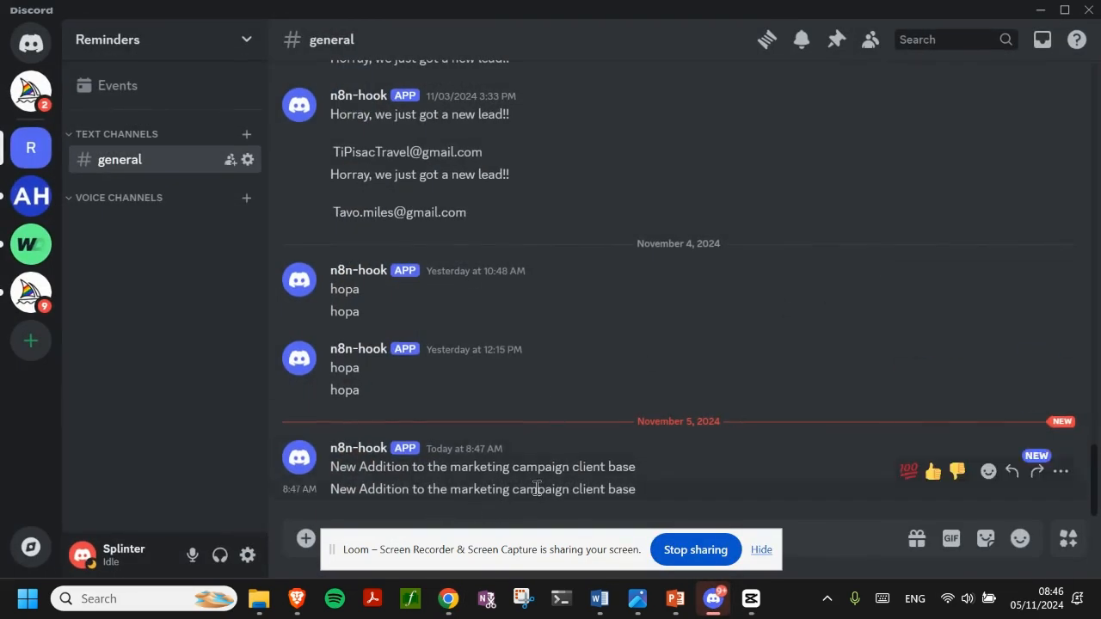
{"action": "left_click_drag", "start_coordinate": [571, 467], "coordinate": [415, 471]}
{"action": "left_click_drag", "start_coordinate": [480, 491], "coordinate": [448, 495]}
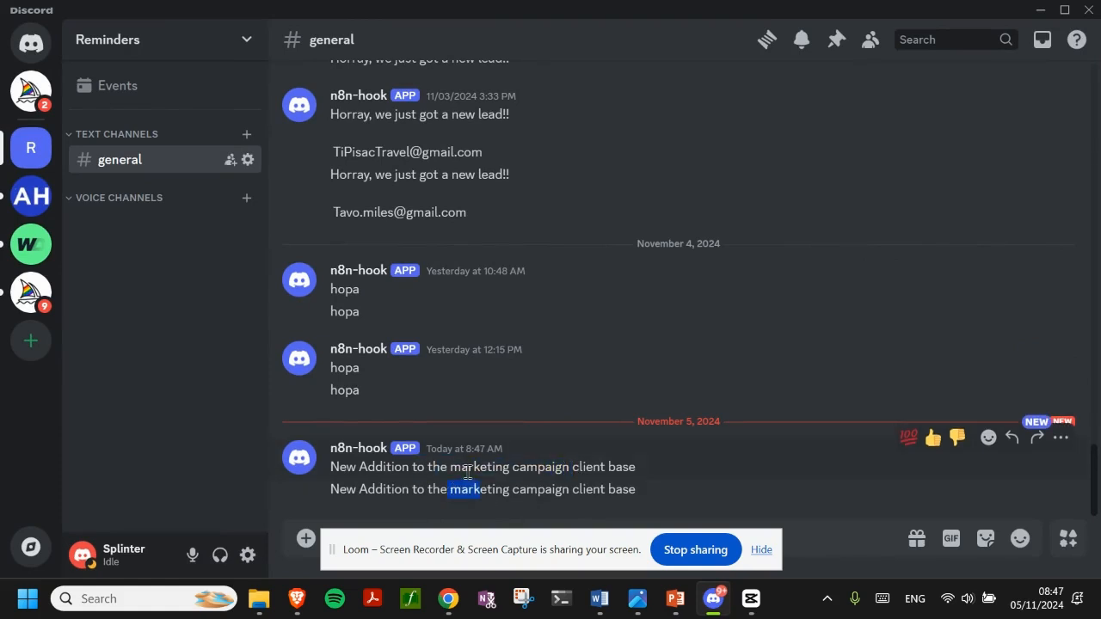
{"action": "key", "text": "alt+Tab"}
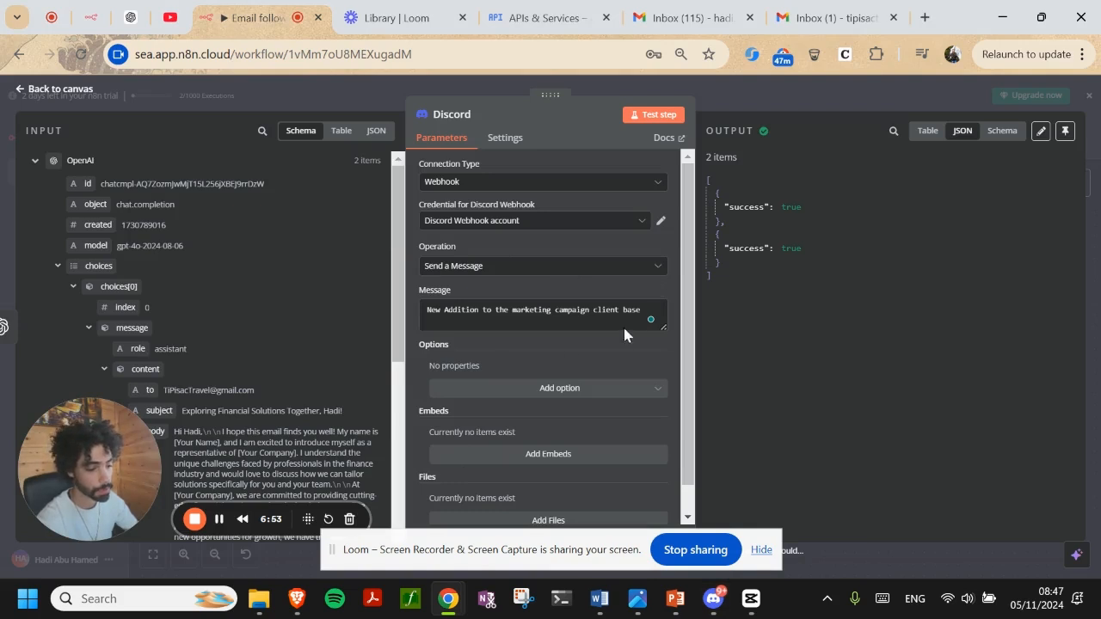
Append the lead's 'to' email address to the Discord message and retest the node
{"action": "left_click_drag", "start_coordinate": [136, 390], "coordinate": [596, 342]}
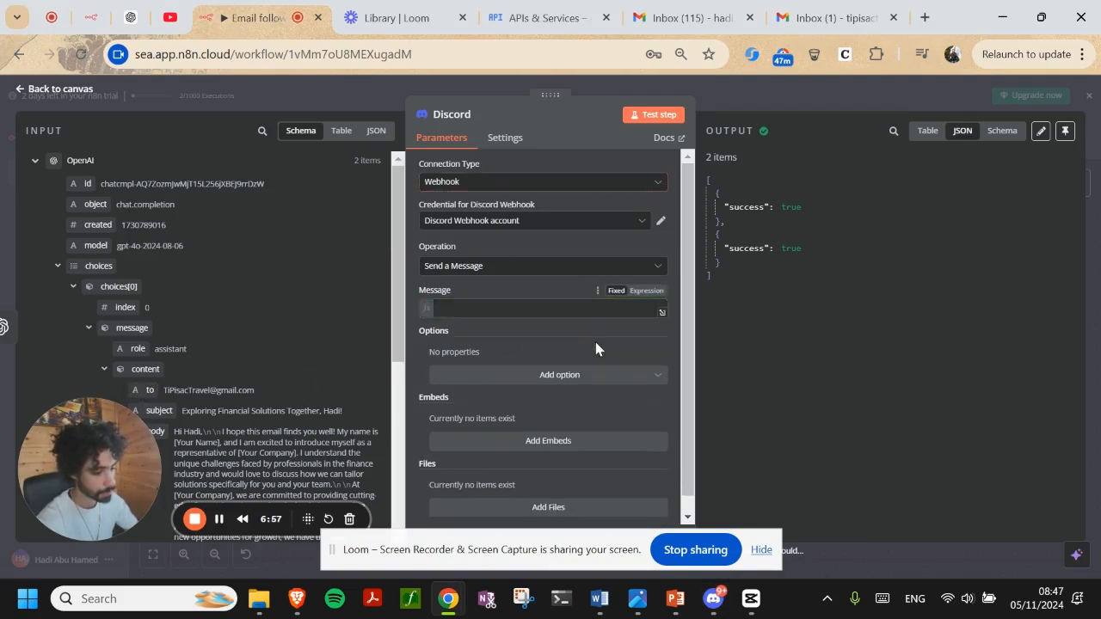
{"action": "left_click", "coordinate": [653, 114]}
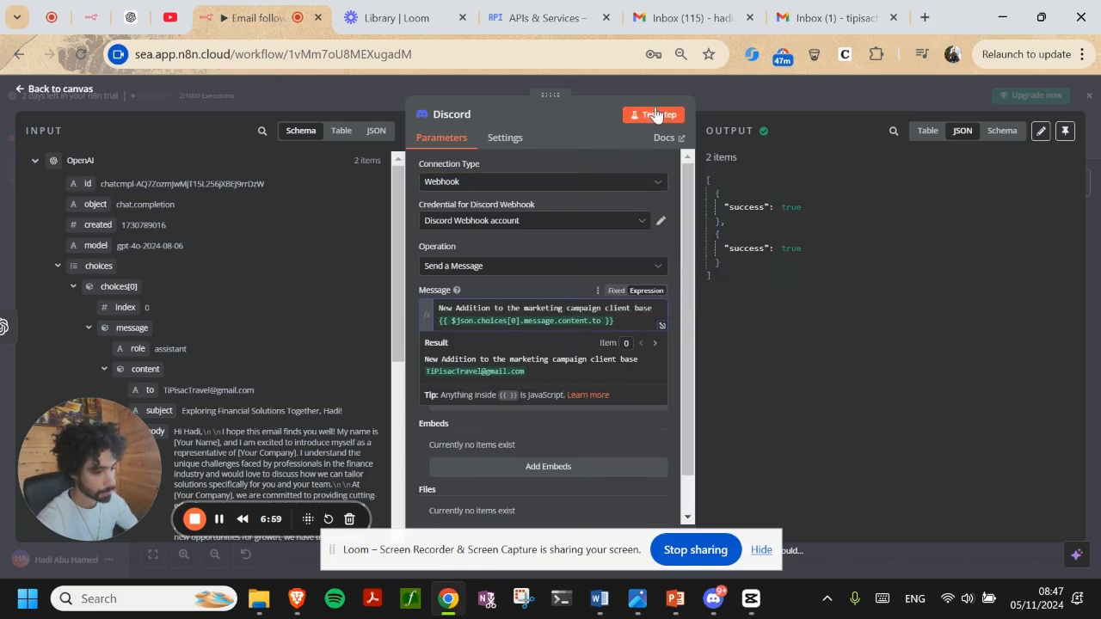
{"action": "left_click", "coordinate": [716, 595]}
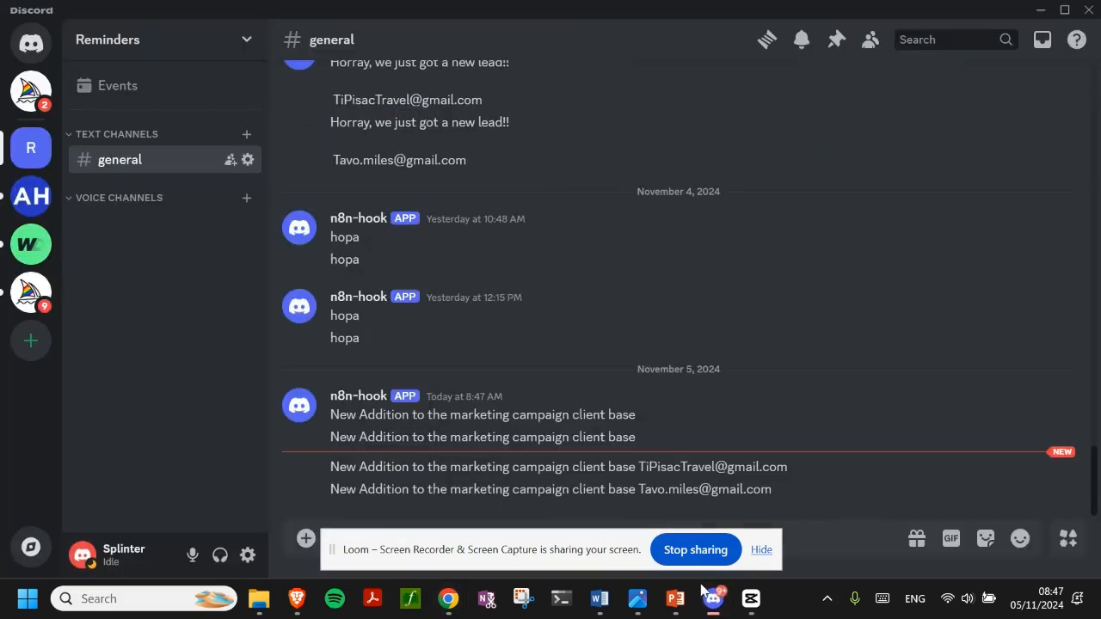
Verify the #general posts end with each lead's email, then close the Discord node panel
{"action": "triple_click", "coordinate": [663, 467]}
{"action": "left_click", "coordinate": [668, 489]}
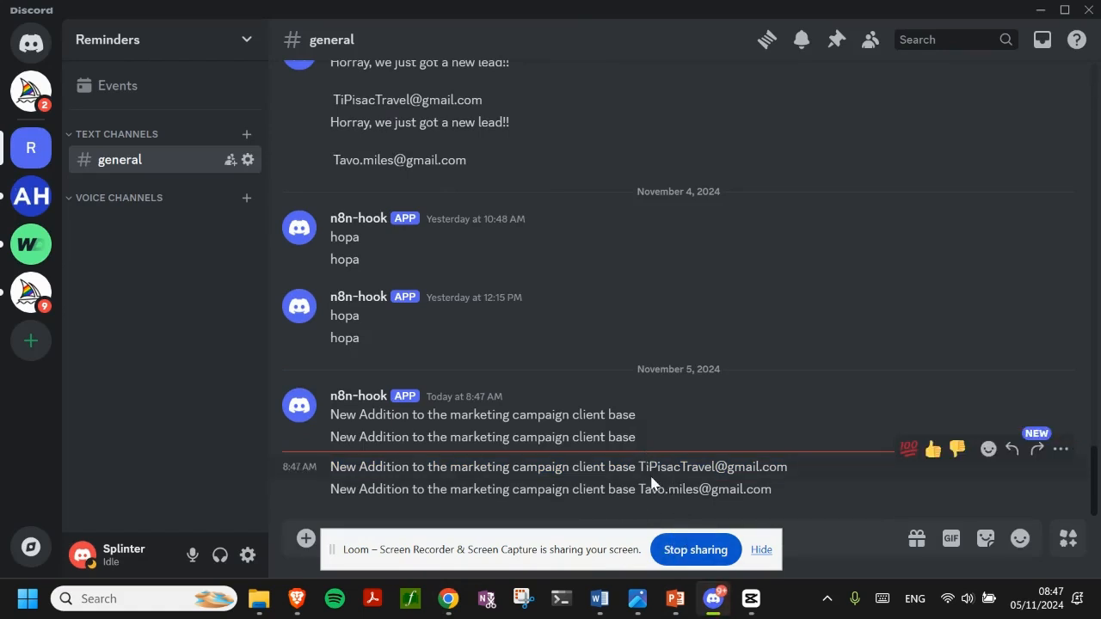
{"action": "key", "text": "alt+Tab"}
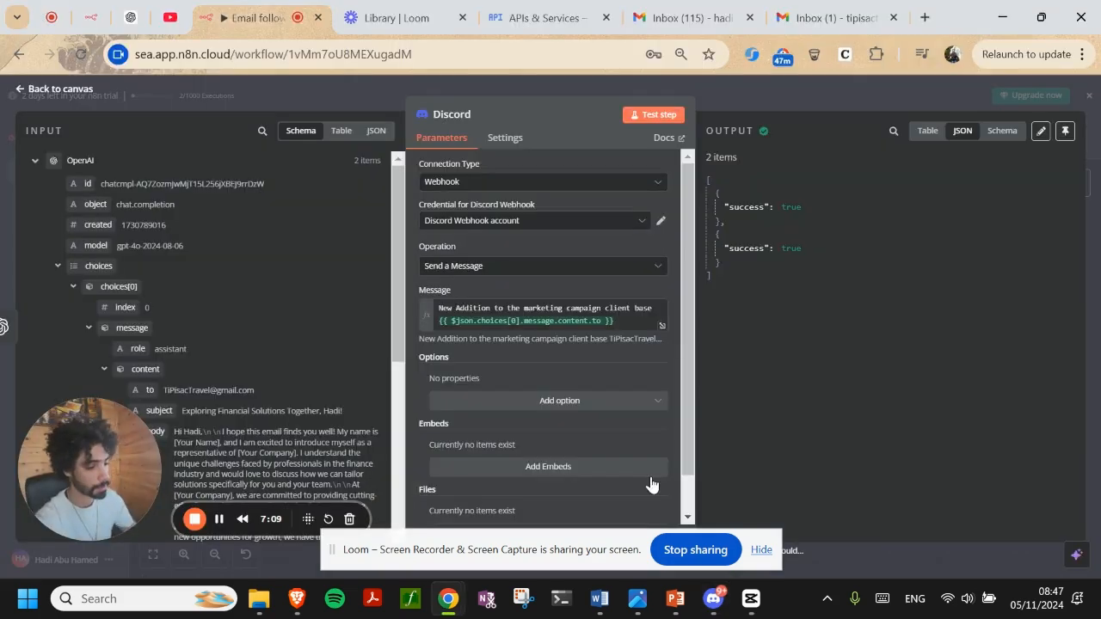
{"action": "left_click", "coordinate": [484, 92]}
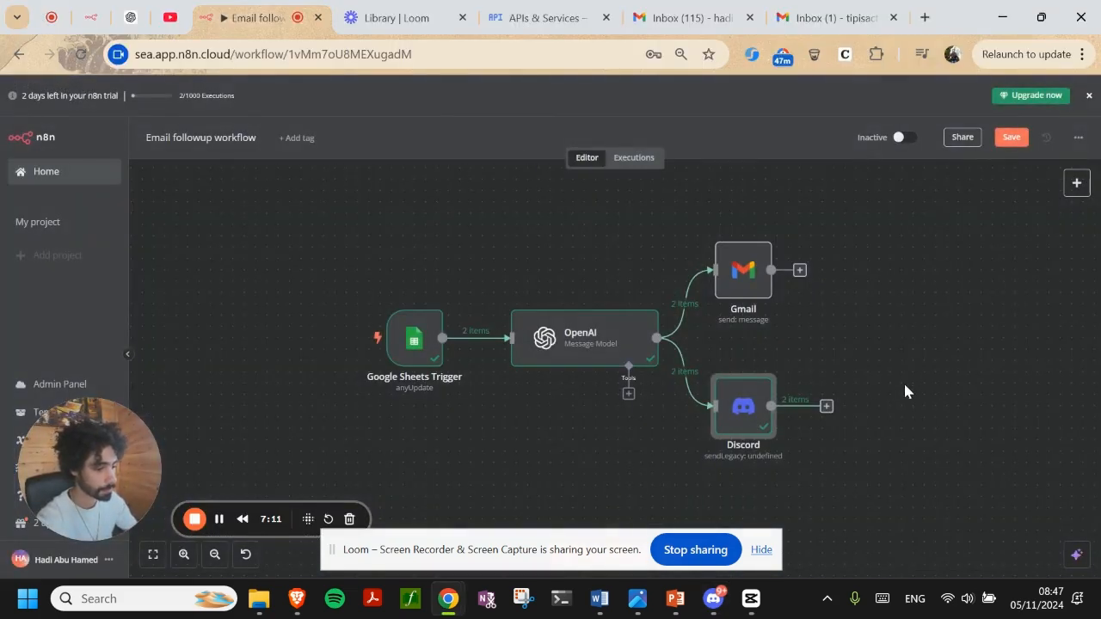